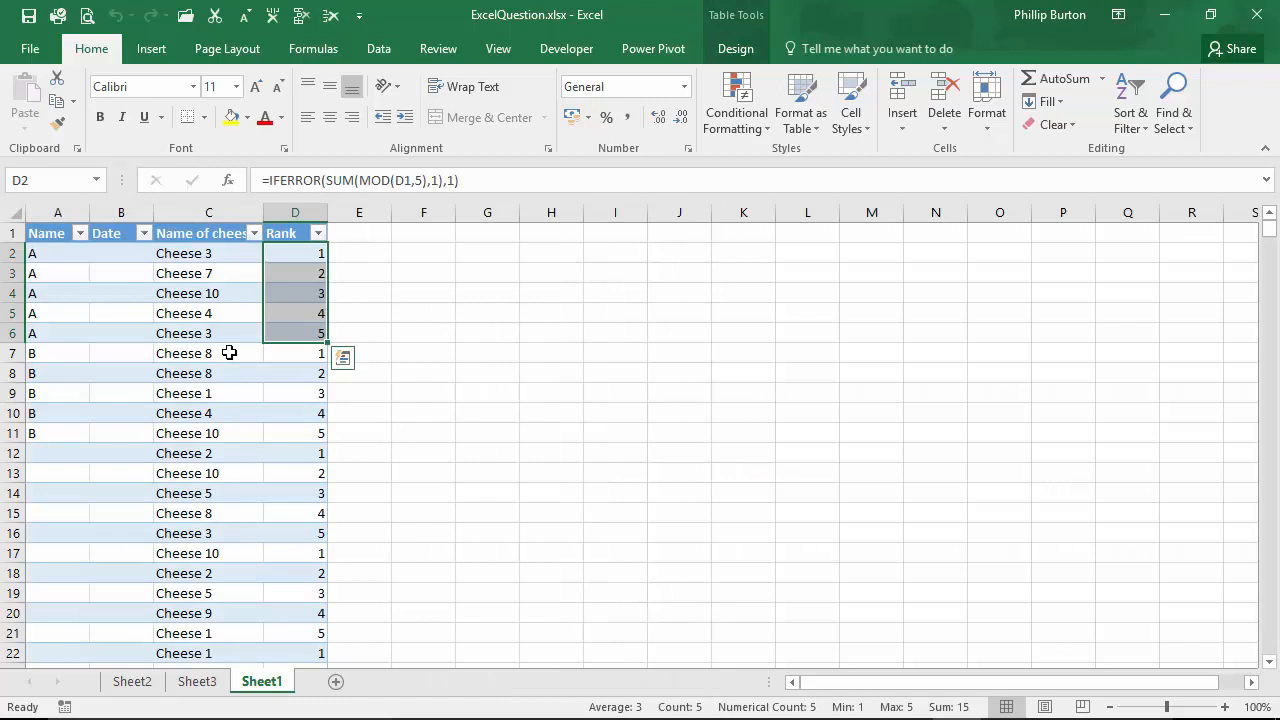
Examine how the Sheet1 table lays out the ranked cheese rows for names A and B
click(28, 334)
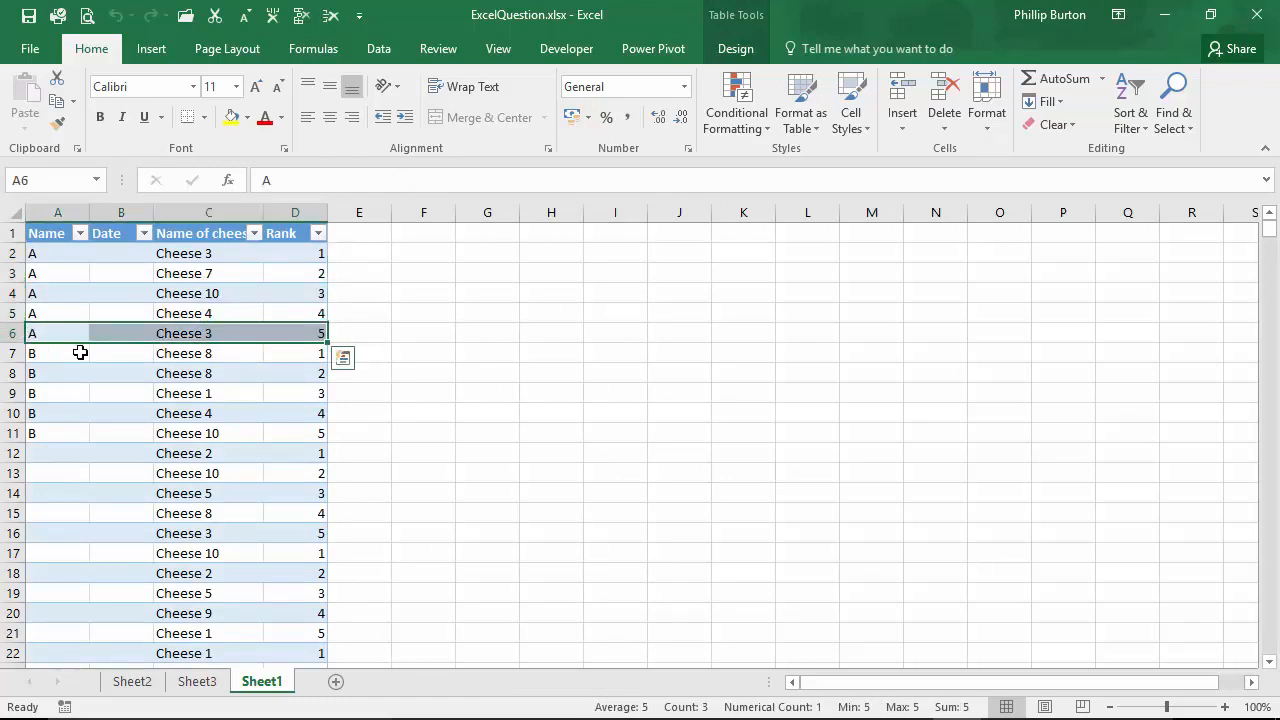
click(27, 254)
drag(24, 254, 26, 333)
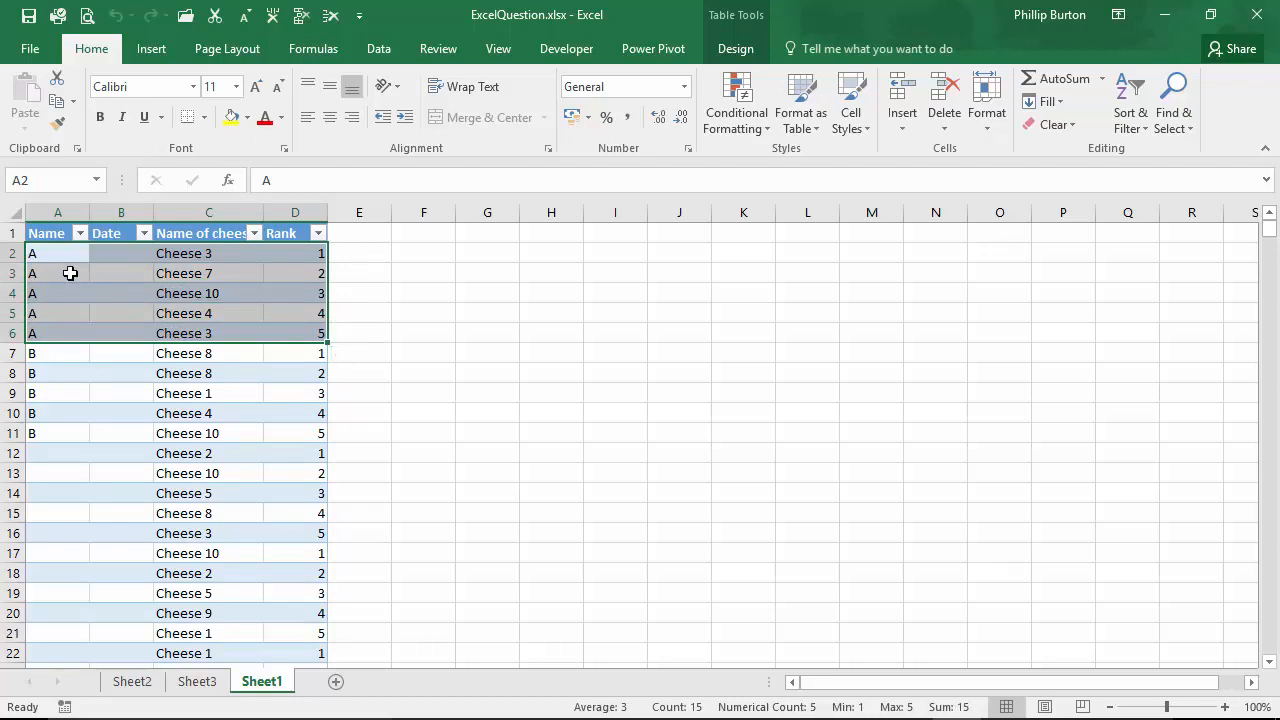
click(26, 293)
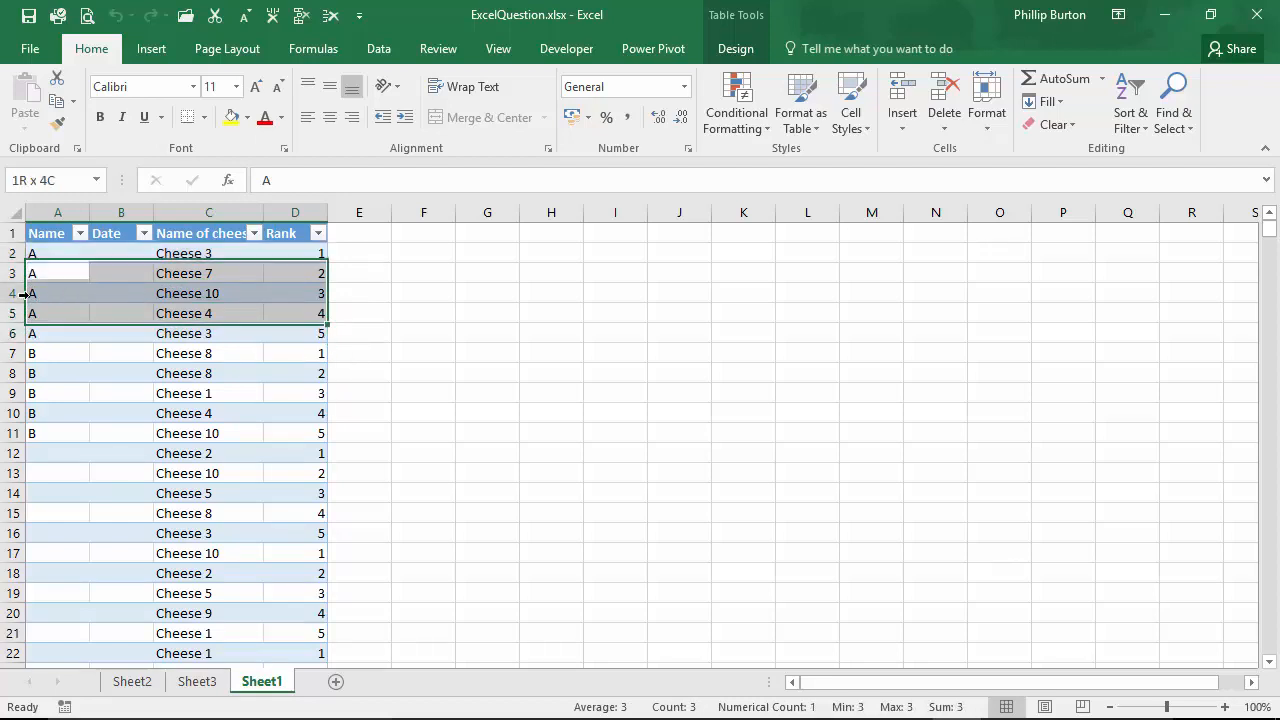
click(28, 275)
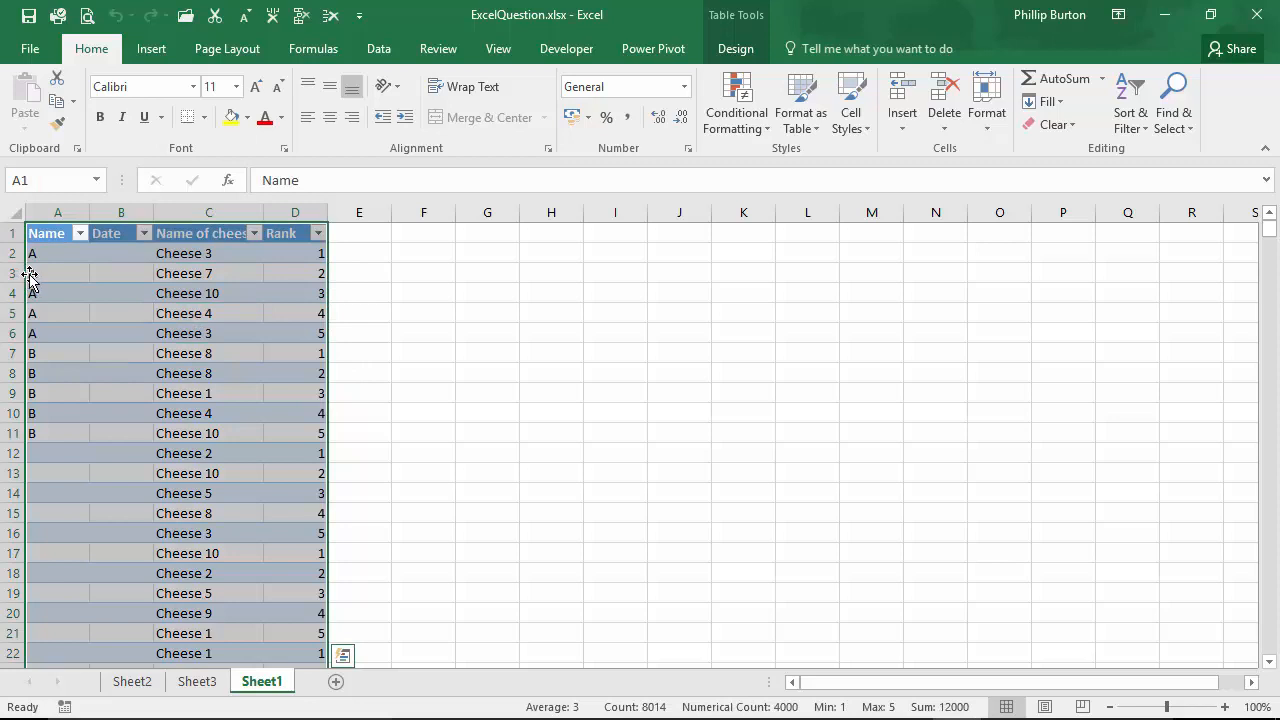
click(22, 294)
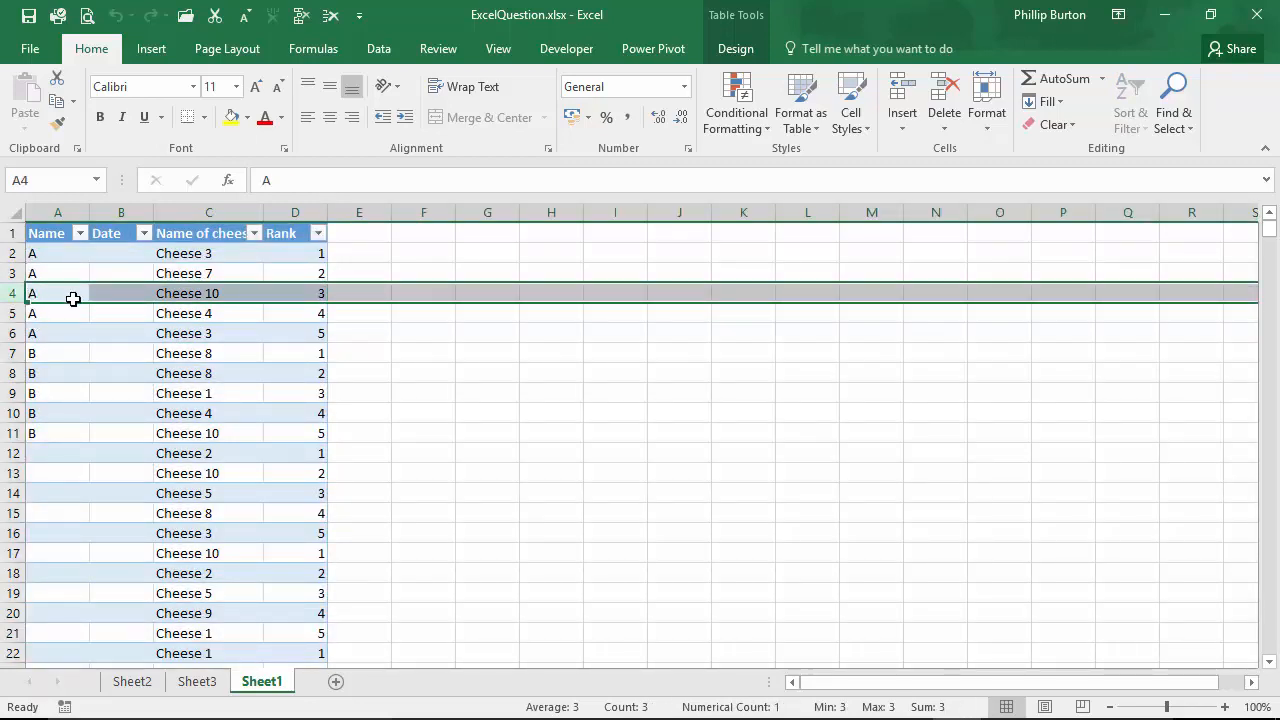
drag(60, 292, 275, 292)
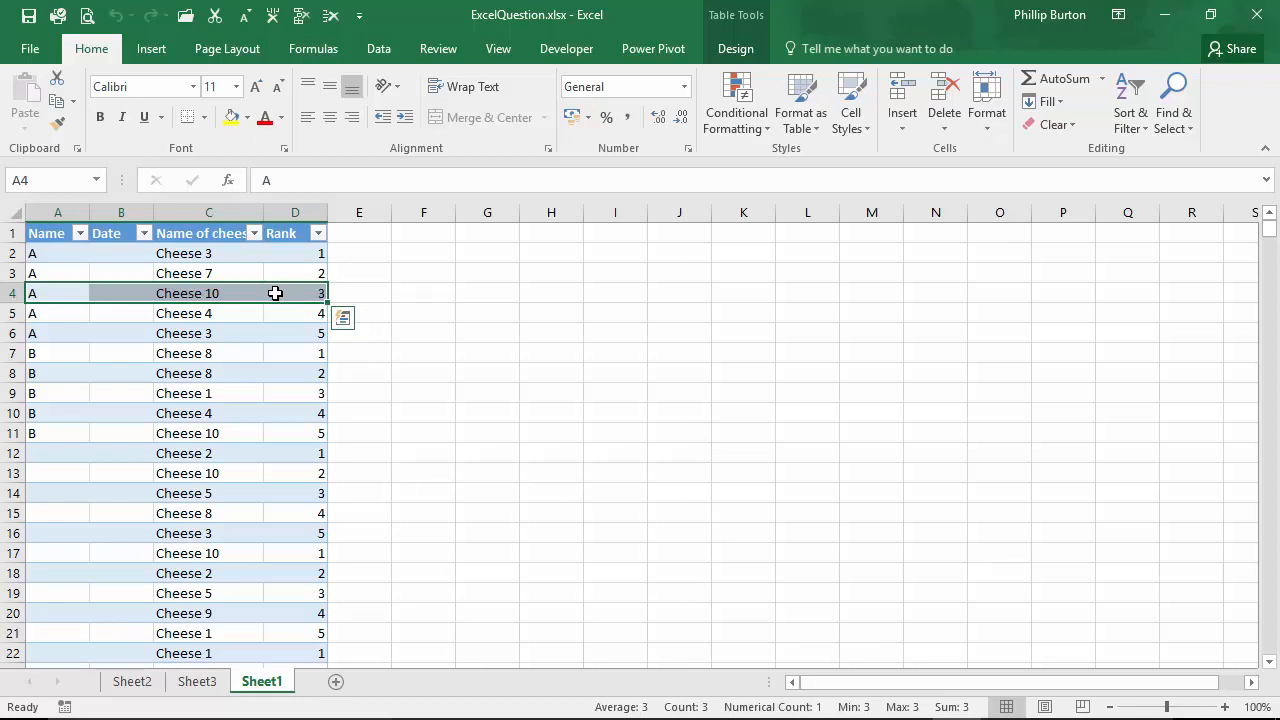
click(405, 310)
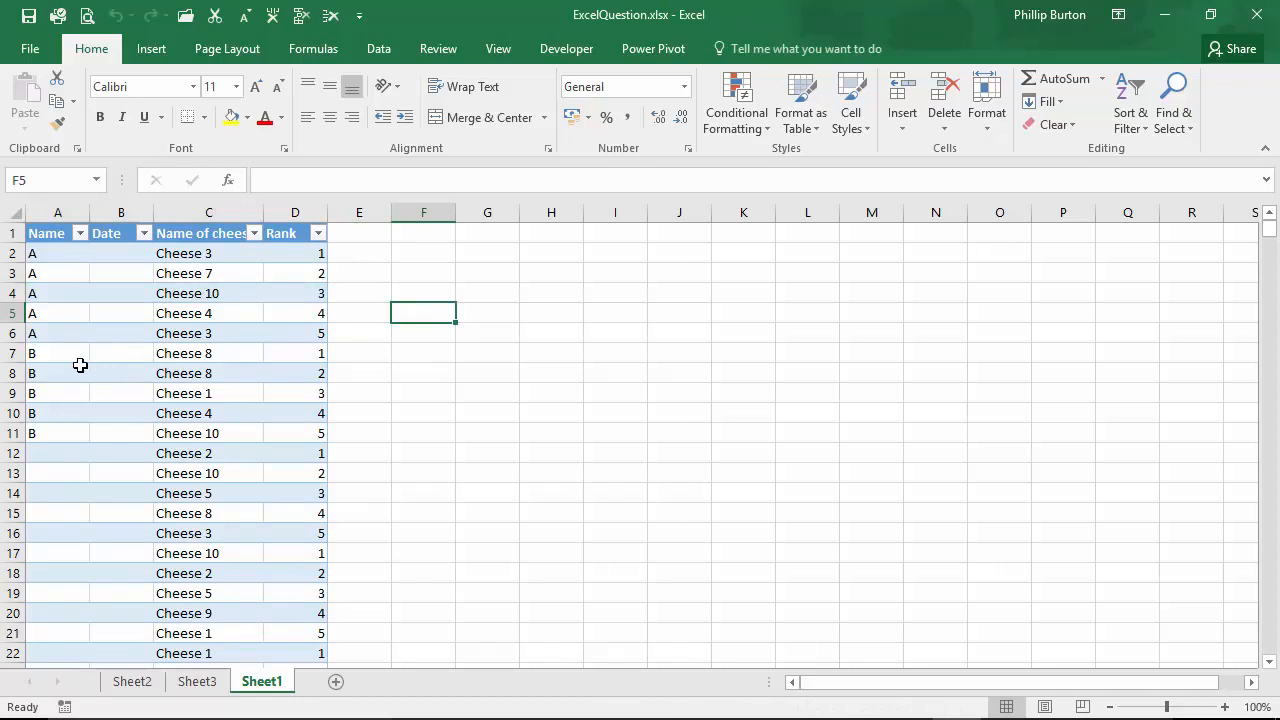
drag(68, 358, 284, 344)
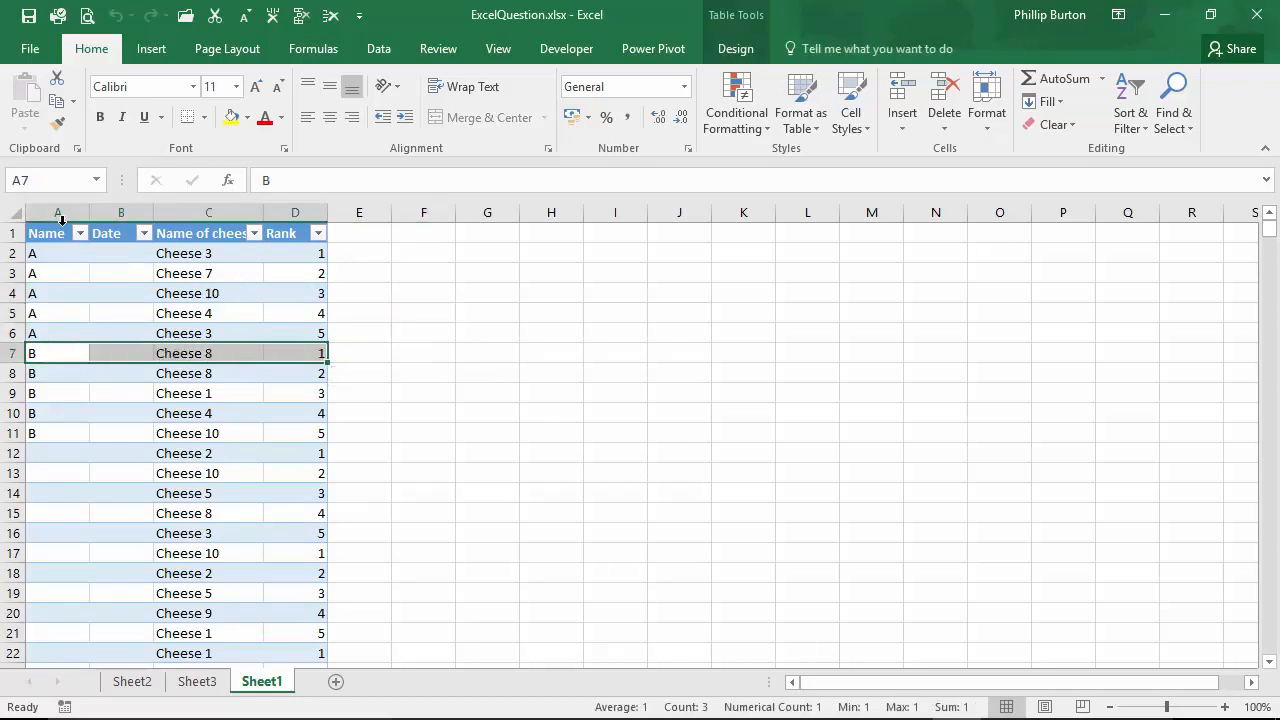
drag(48, 233, 286, 423)
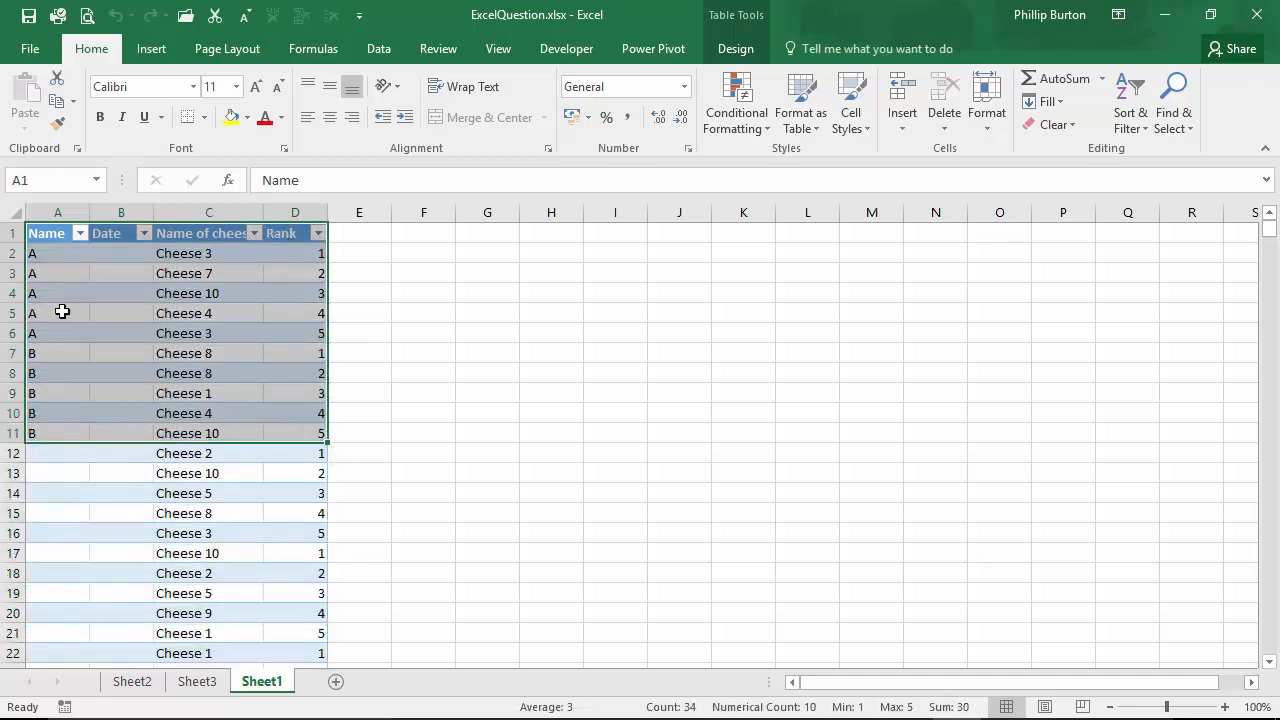
drag(40, 334, 316, 336)
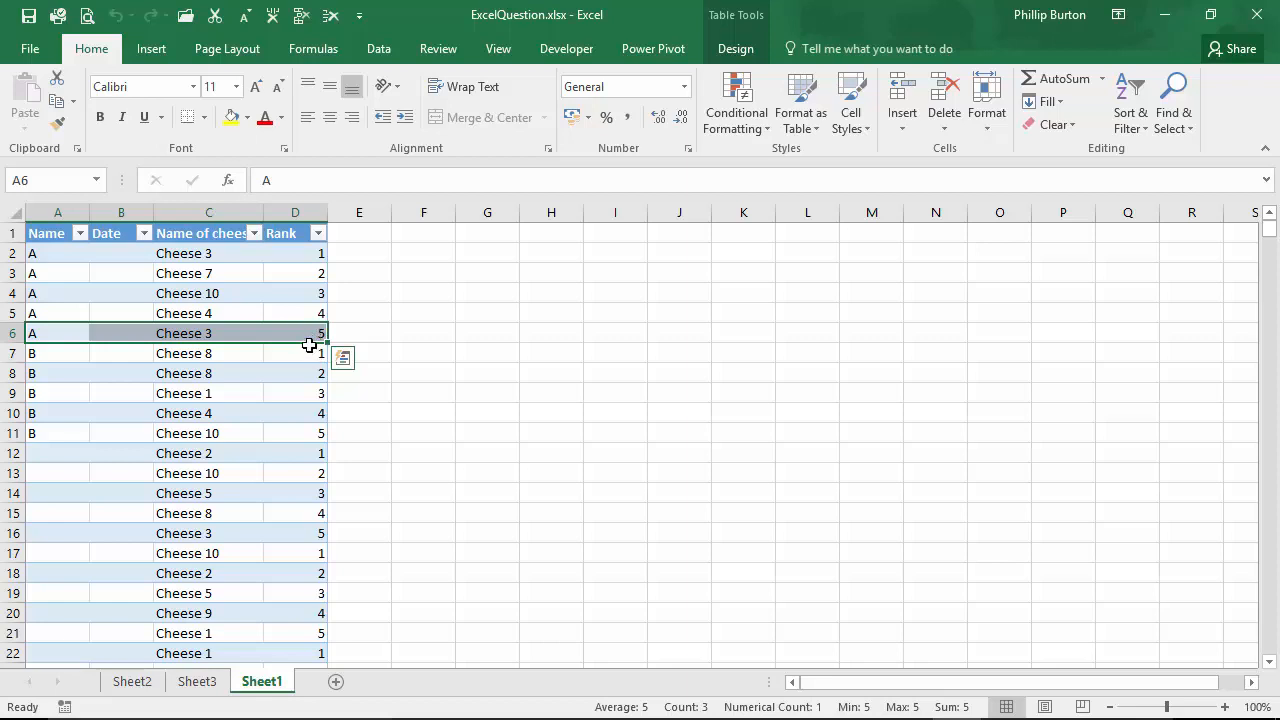
click(45, 274)
drag(122, 277, 314, 274)
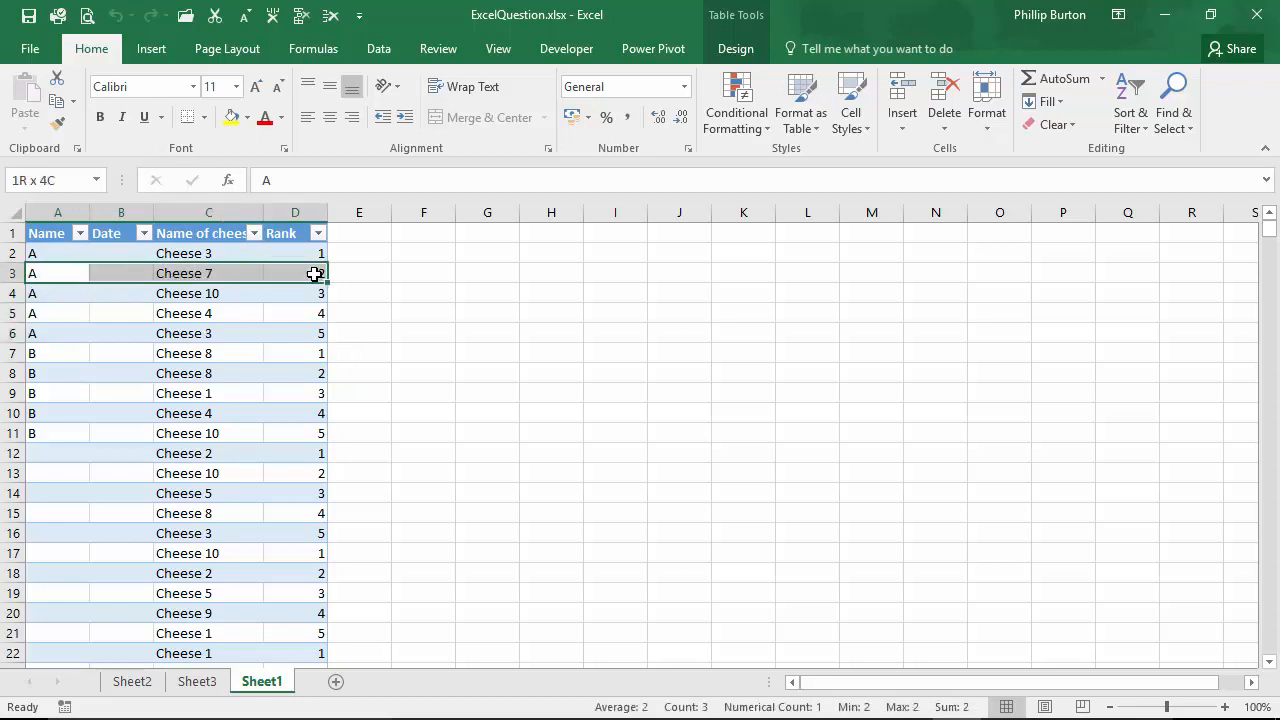
drag(83, 251, 288, 249)
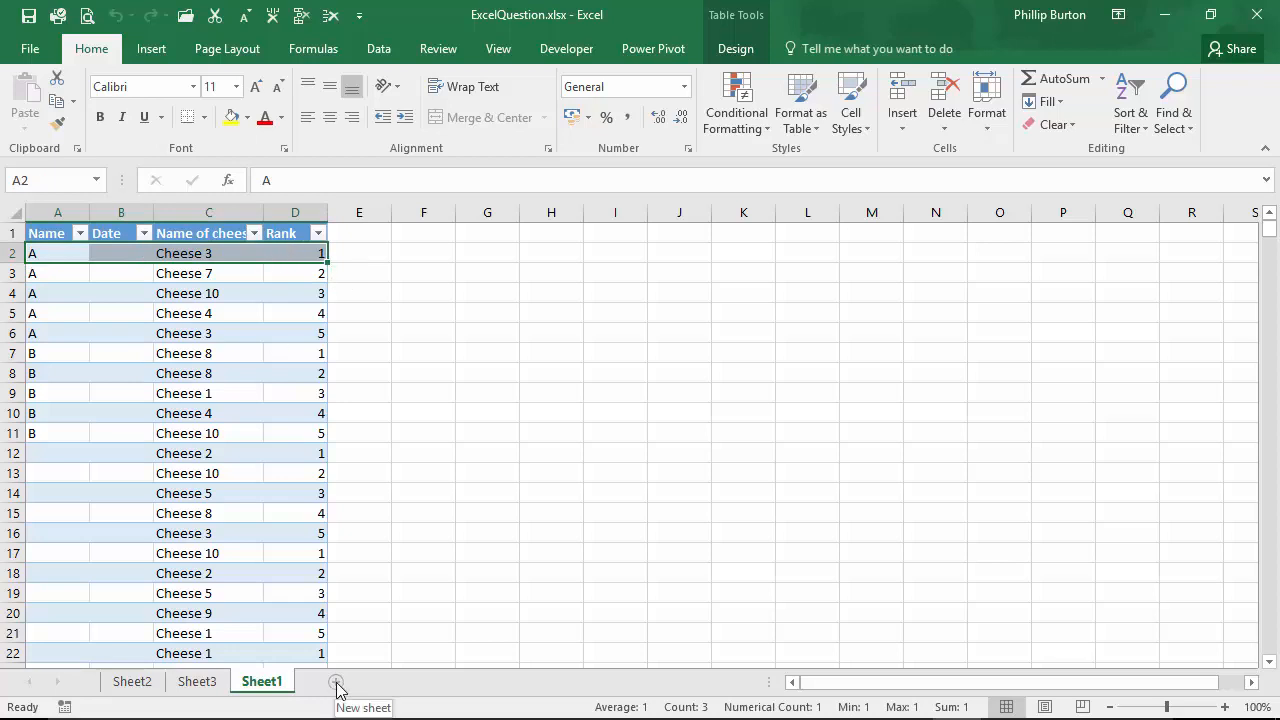
Add a new worksheet and enter the headers Name and Date in cells A1 and B1
click(337, 682)
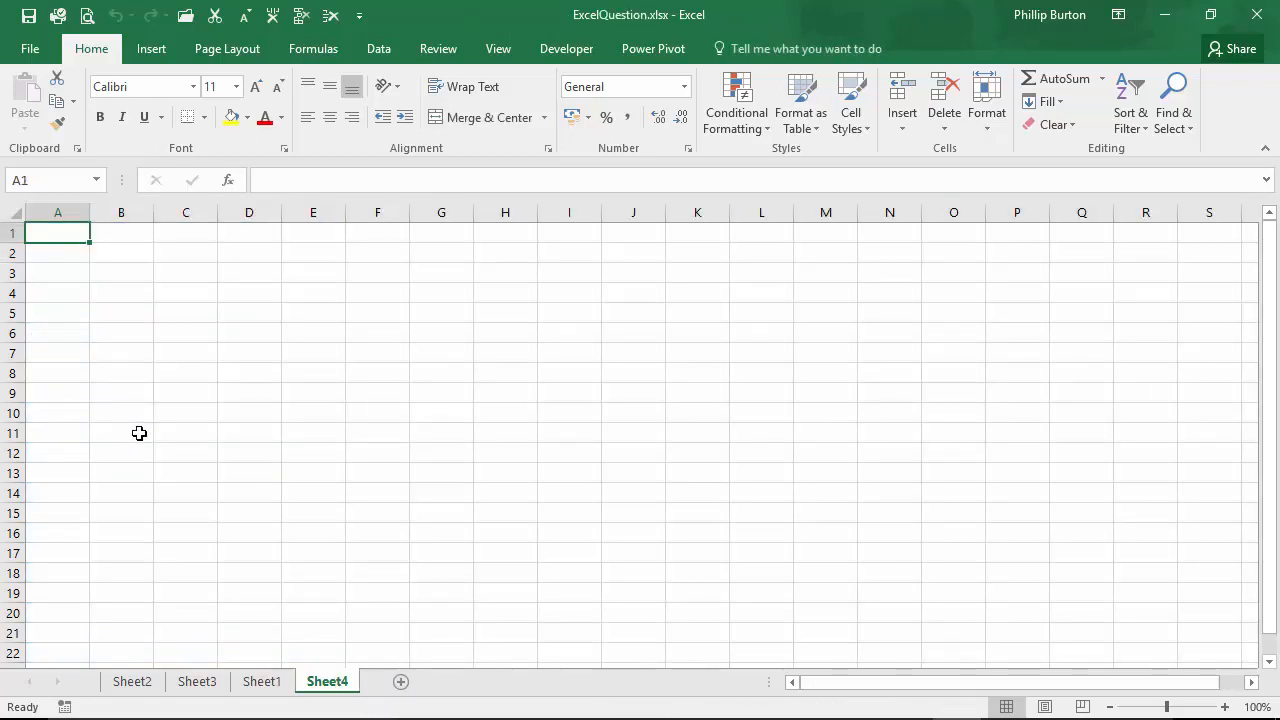
text(Name)
key(Tab)
text(Date)
key(Tab)
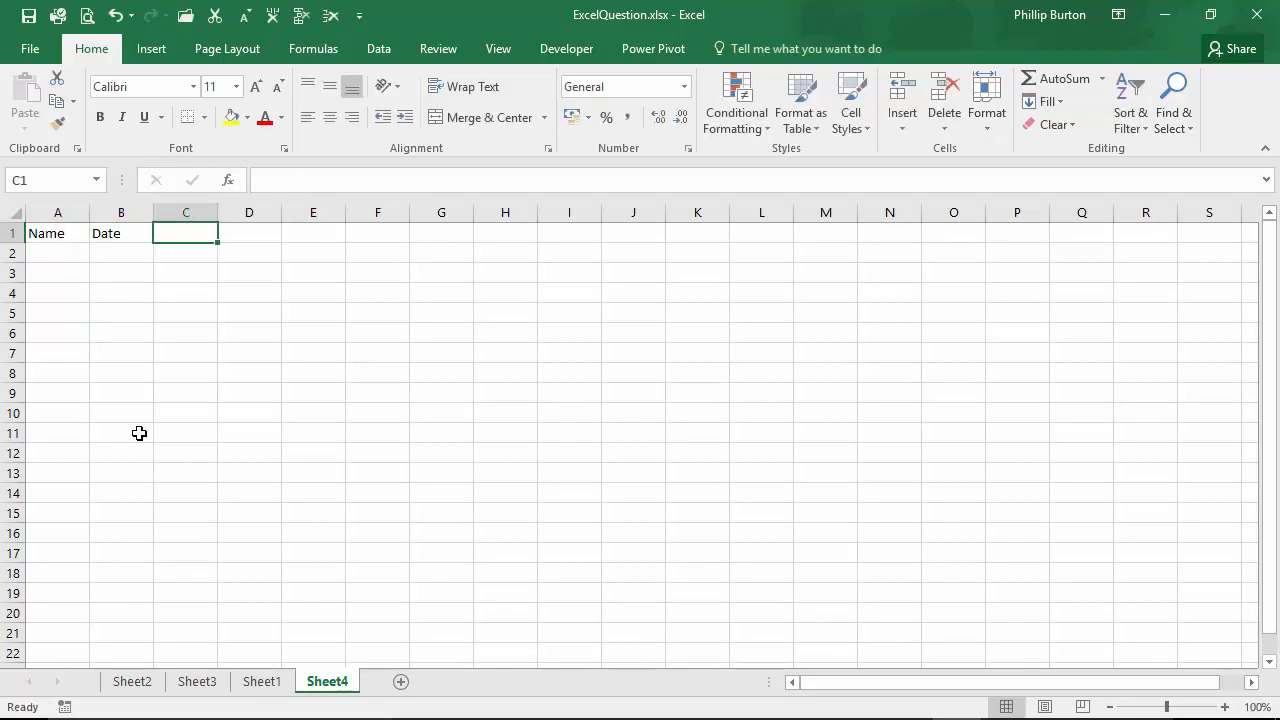
Enter the headers Cheese 1, Cheese 2 and Cheese 3 from C1 and extend the series to Cheese 10 in L1
text(Cho)
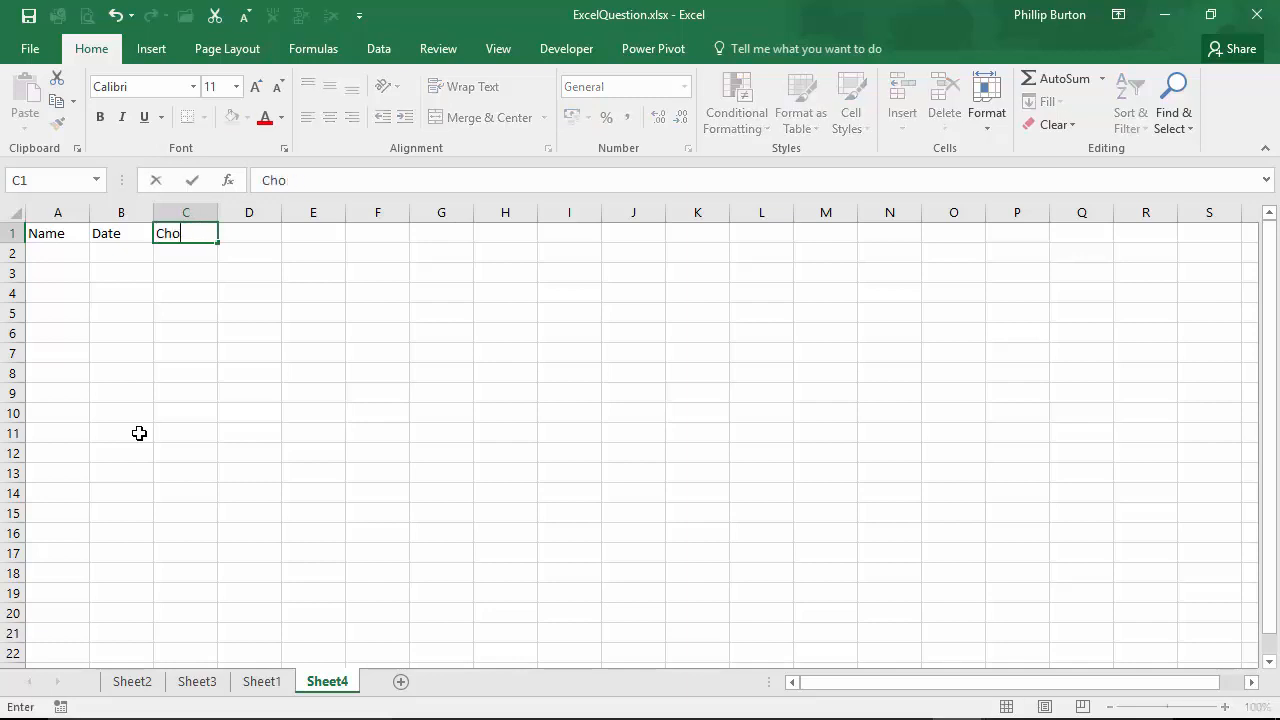
text(iceese 1)
key(Tab)
text(Cheese 2)
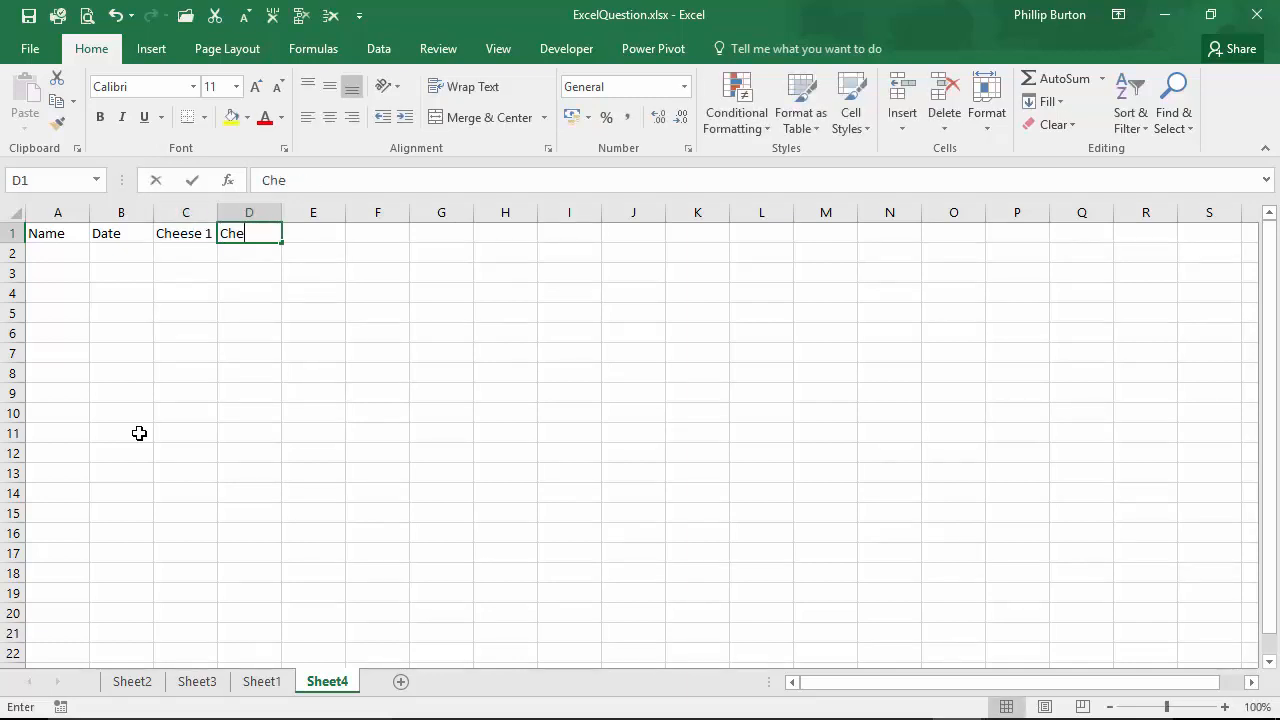
key(ctrl+Return)
key(Tab)
text(Cheese 3)
key(Tab)
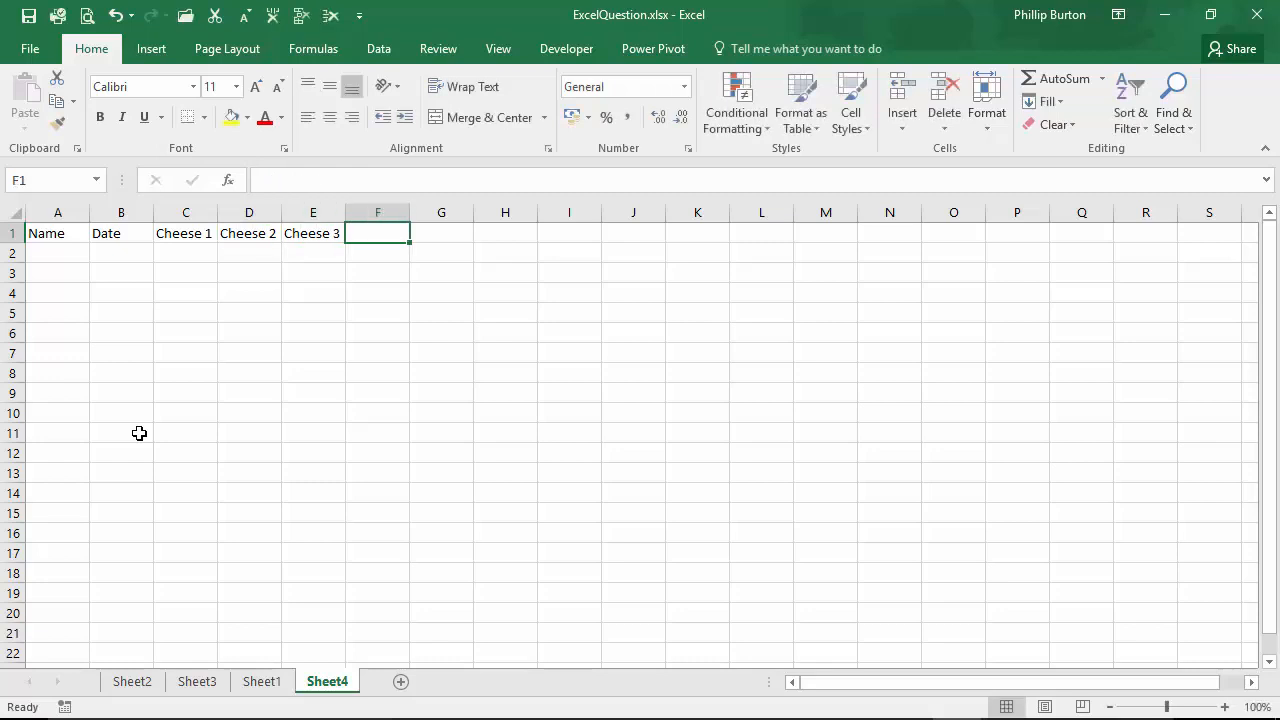
drag(183, 234, 779, 233)
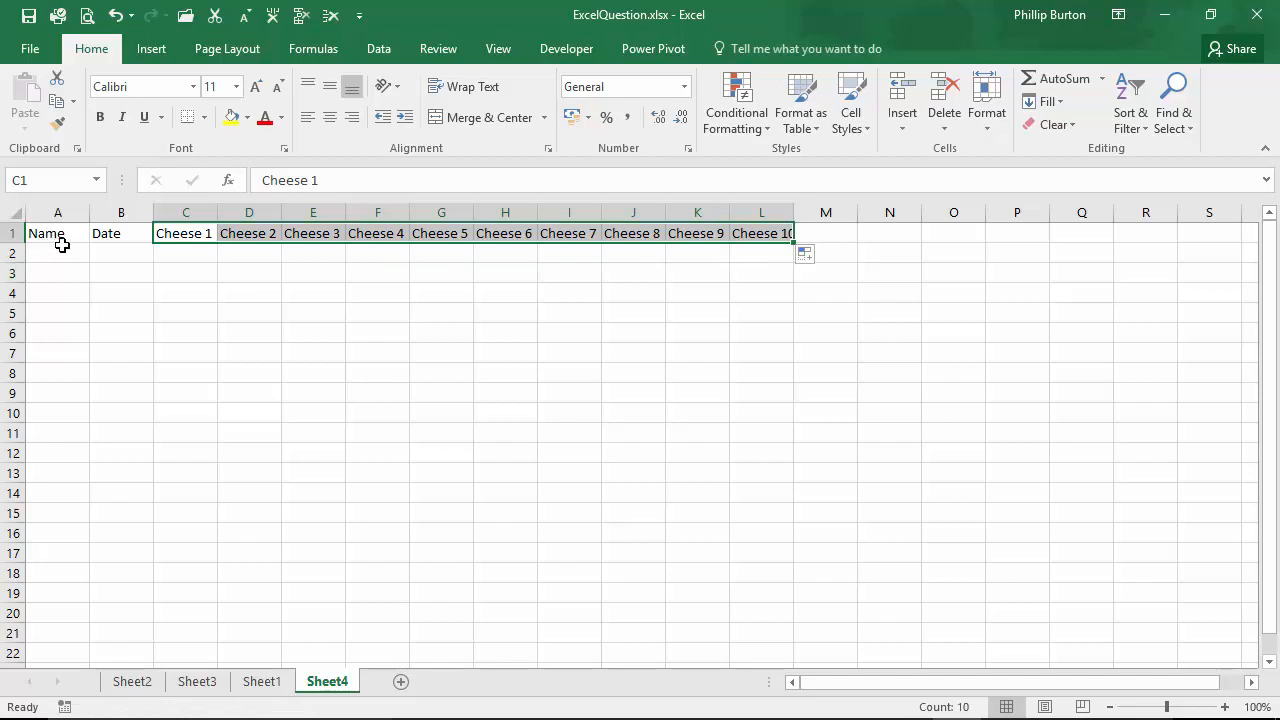
drag(210, 251, 780, 251)
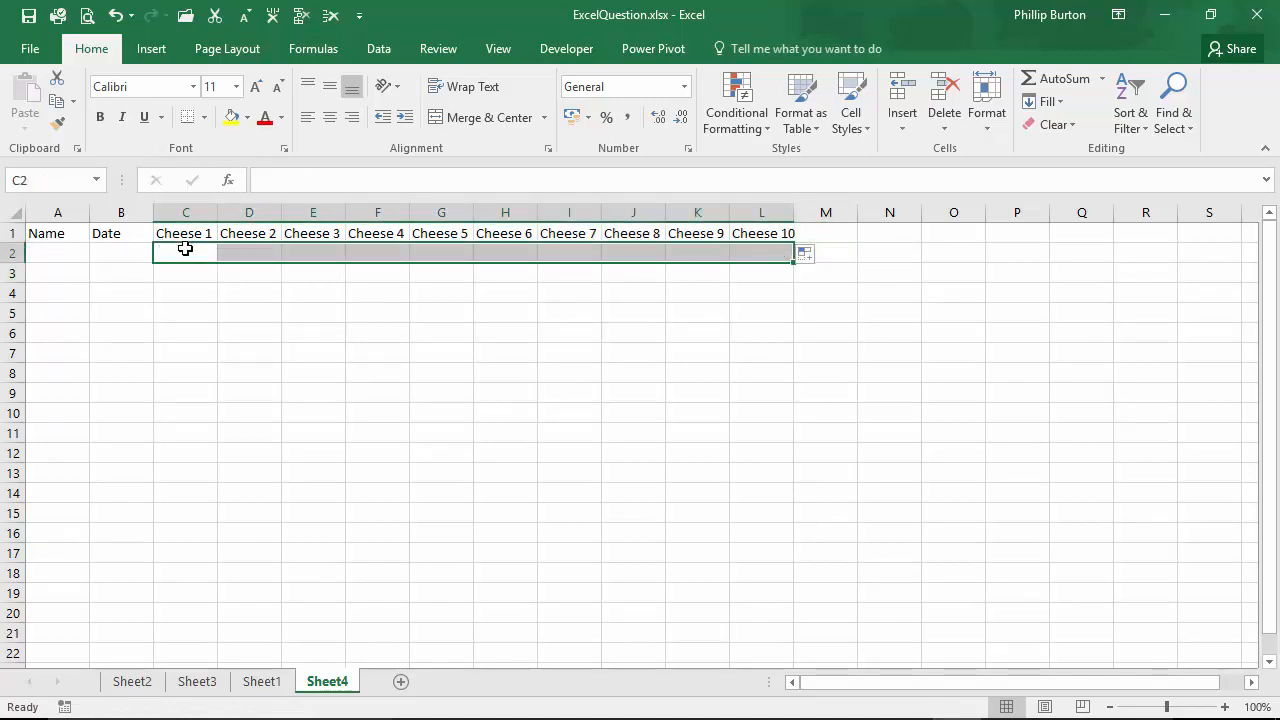
Enter the headers C1 and C2 in cells M1 and N1 and extend the series to C10 in V1
click(840, 234)
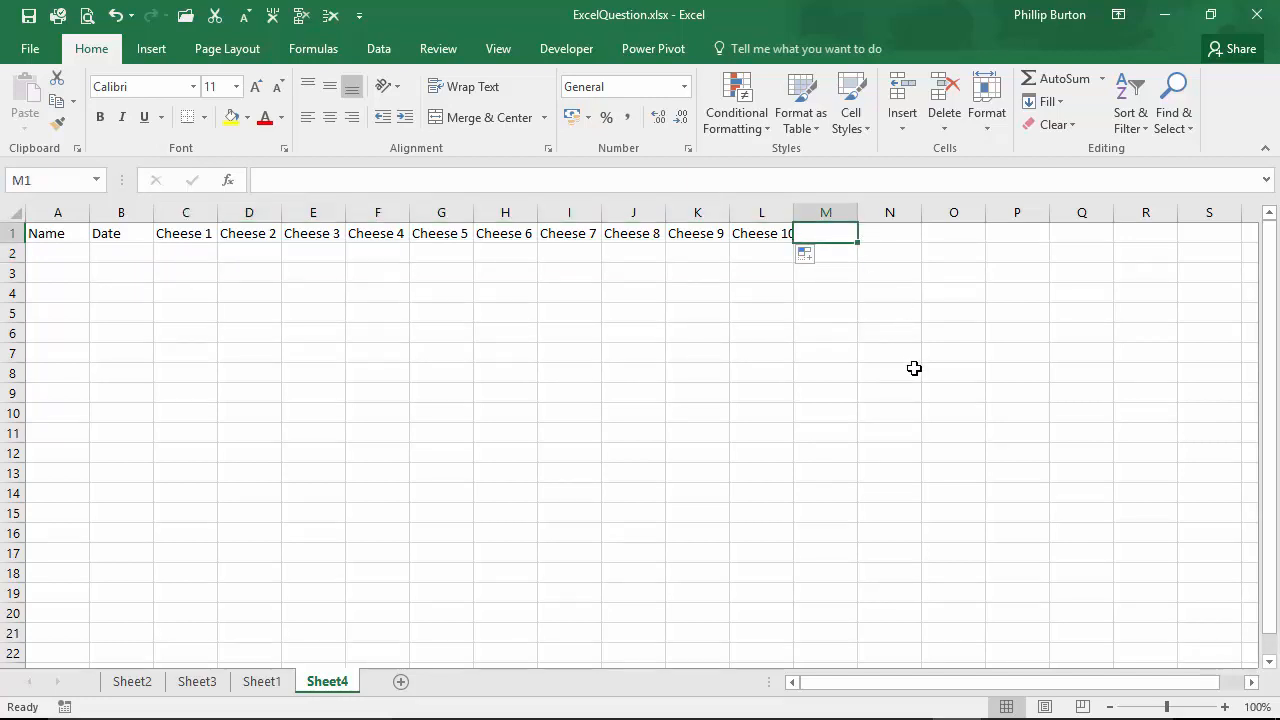
text(C1)
key(Tab)
text(C2)
key(Tab)
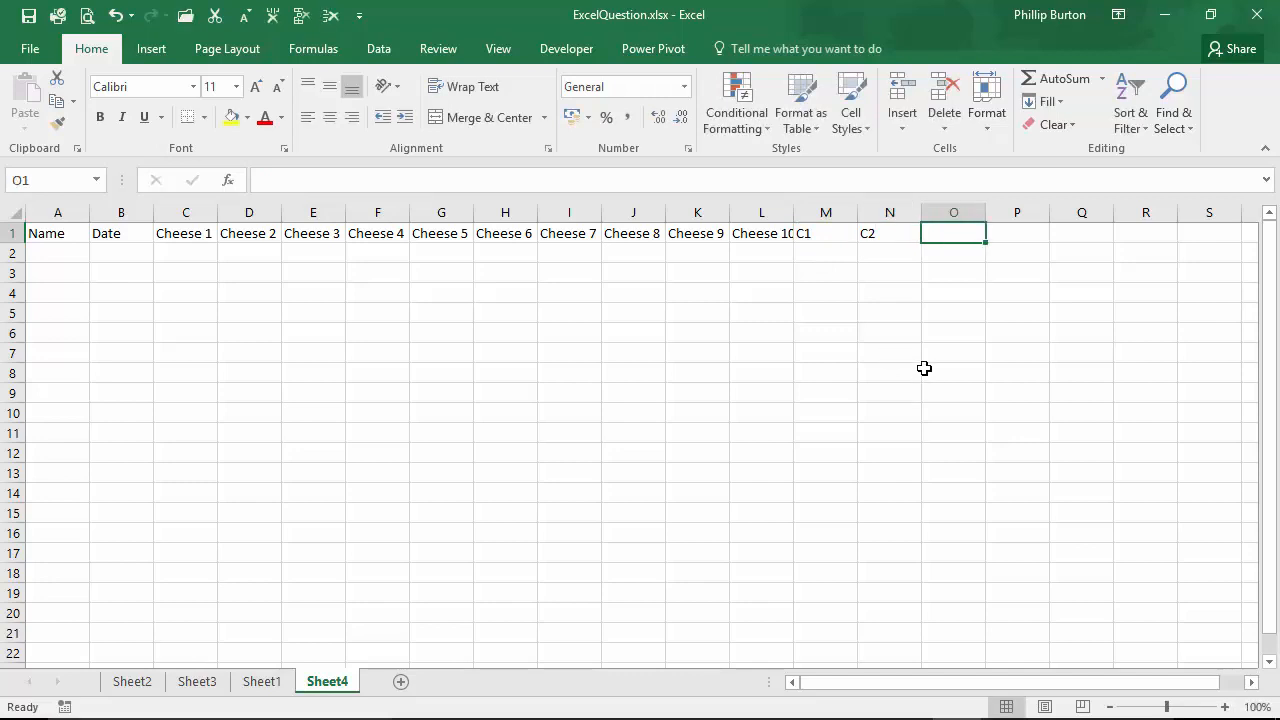
drag(840, 233, 1212, 247)
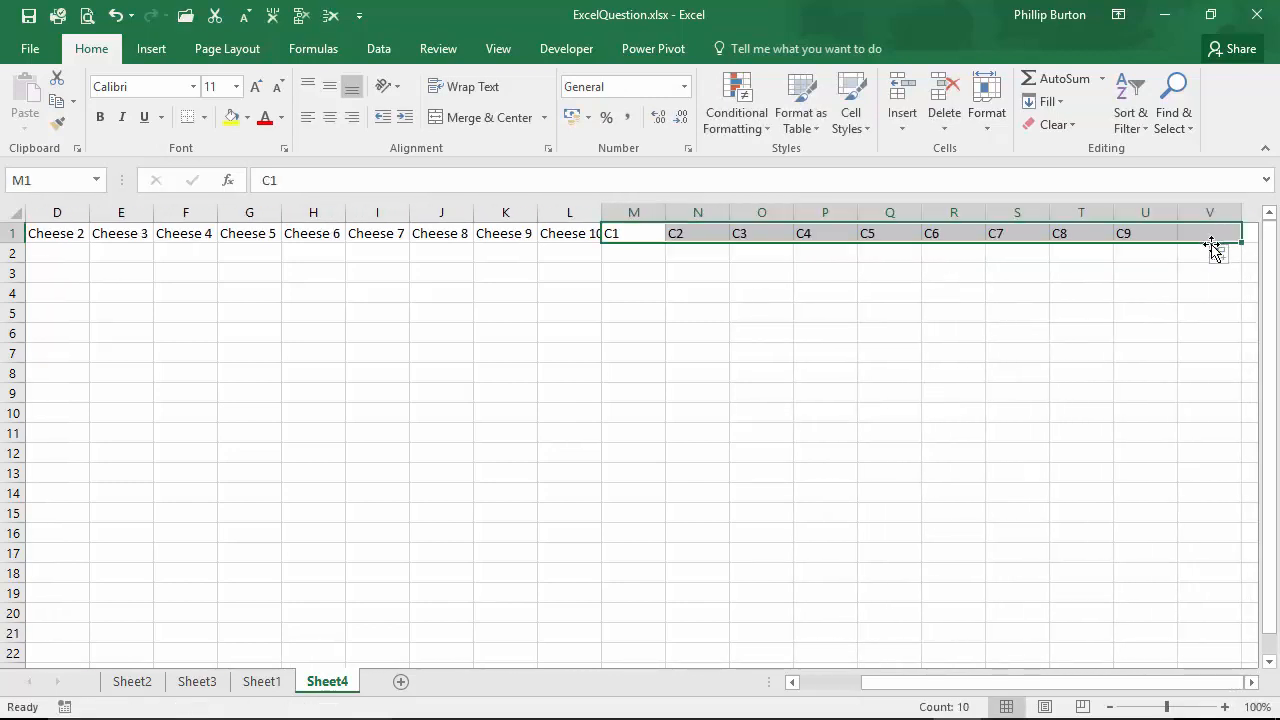
drag(1186, 684, 870, 688)
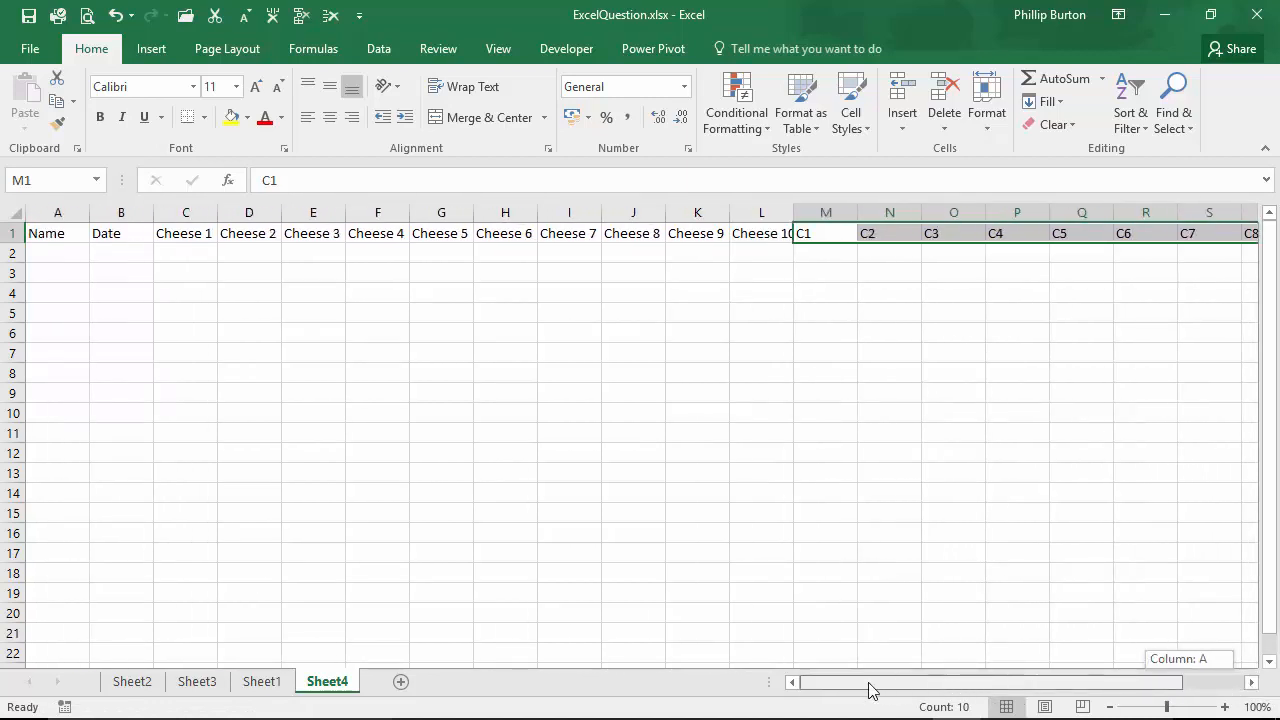
Convert the range A1:V2 into a table with its first row as headers
drag(46, 233, 1156, 253)
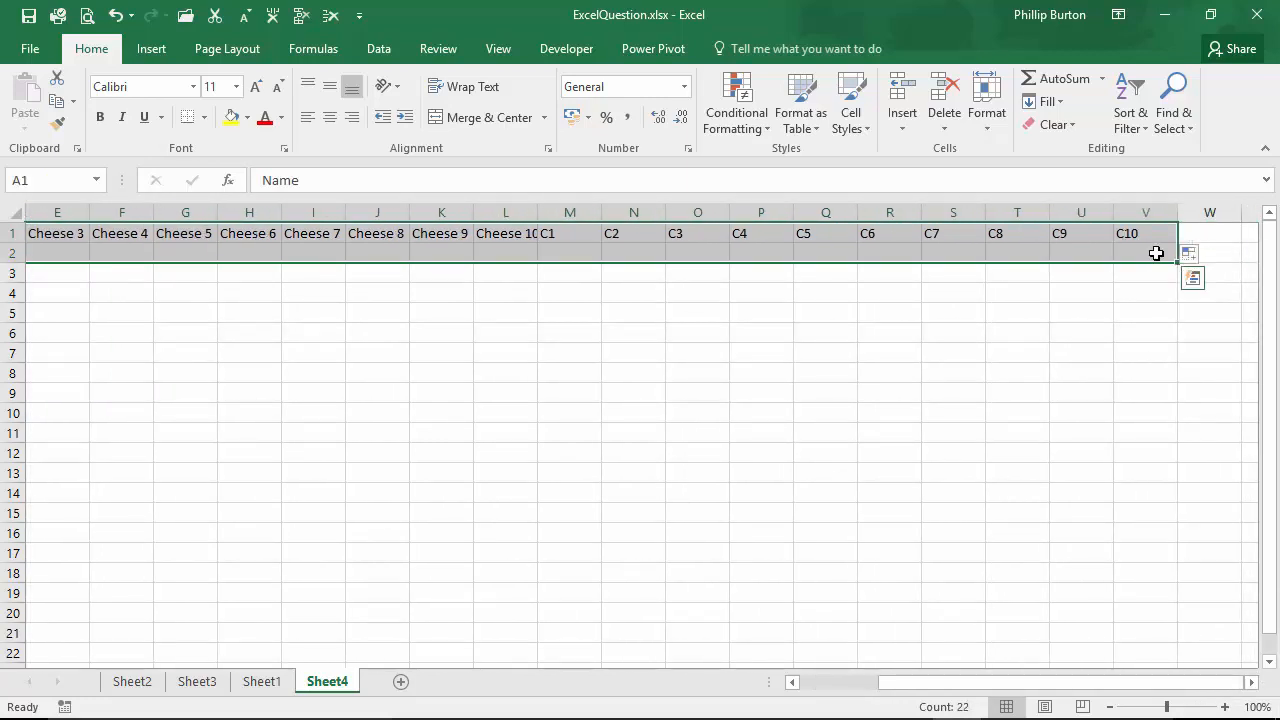
key(ctrl+t)
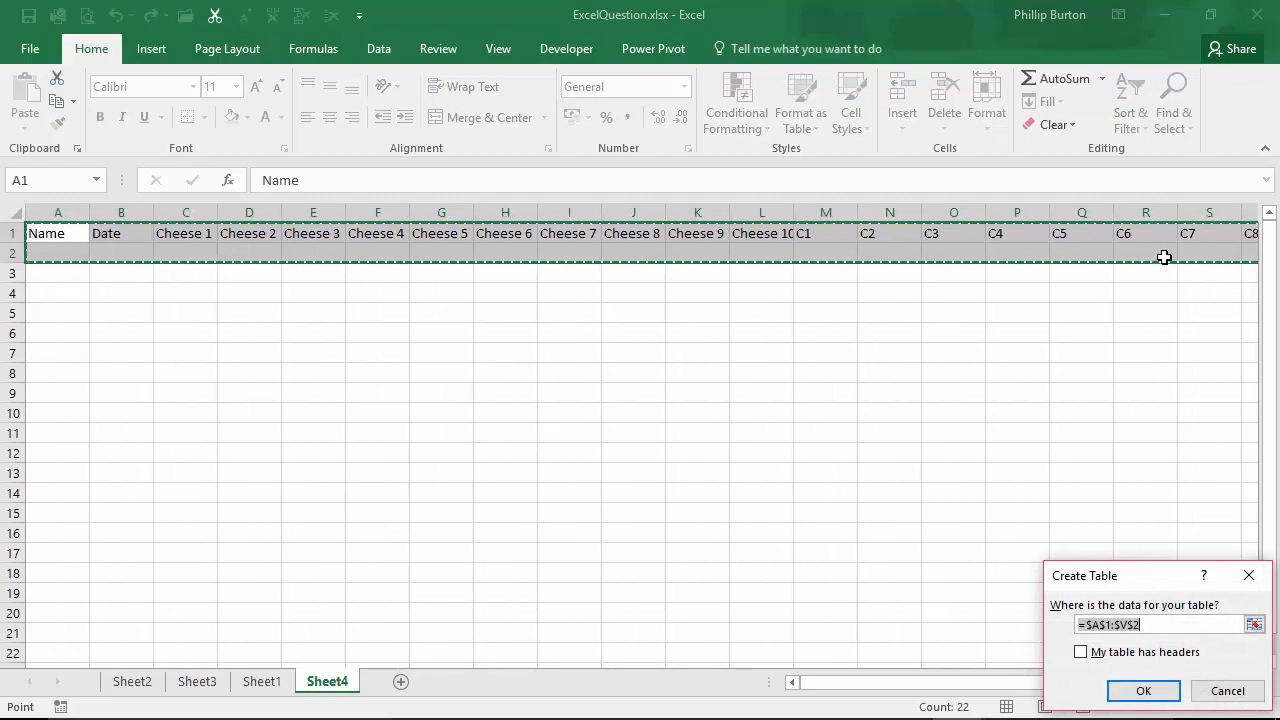
click(1116, 653)
click(1163, 697)
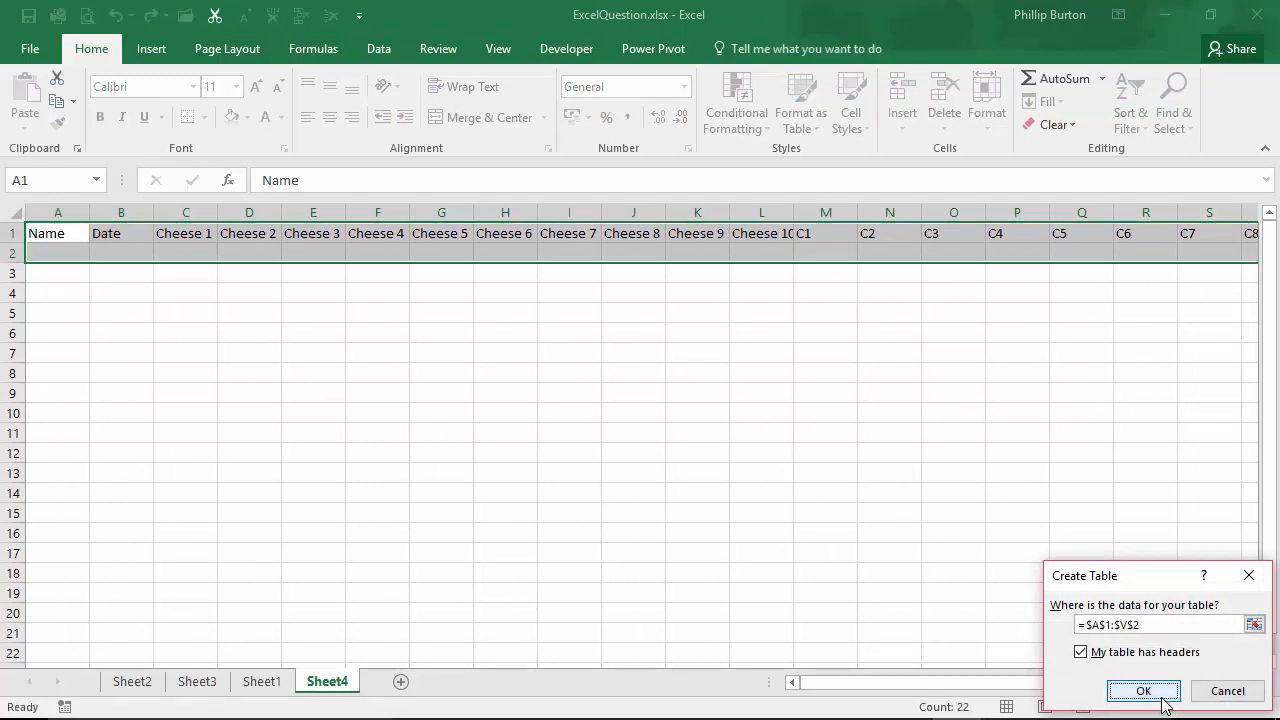
mouse_move(1135, 687)
mouse_down()
mouse_move(1052, 690)
mouse_move(1155, 682)
mouse_up()
Enter the formula =RANDBETWEEN(1,1000000) in cell M2 of the C1 column
click(600, 250)
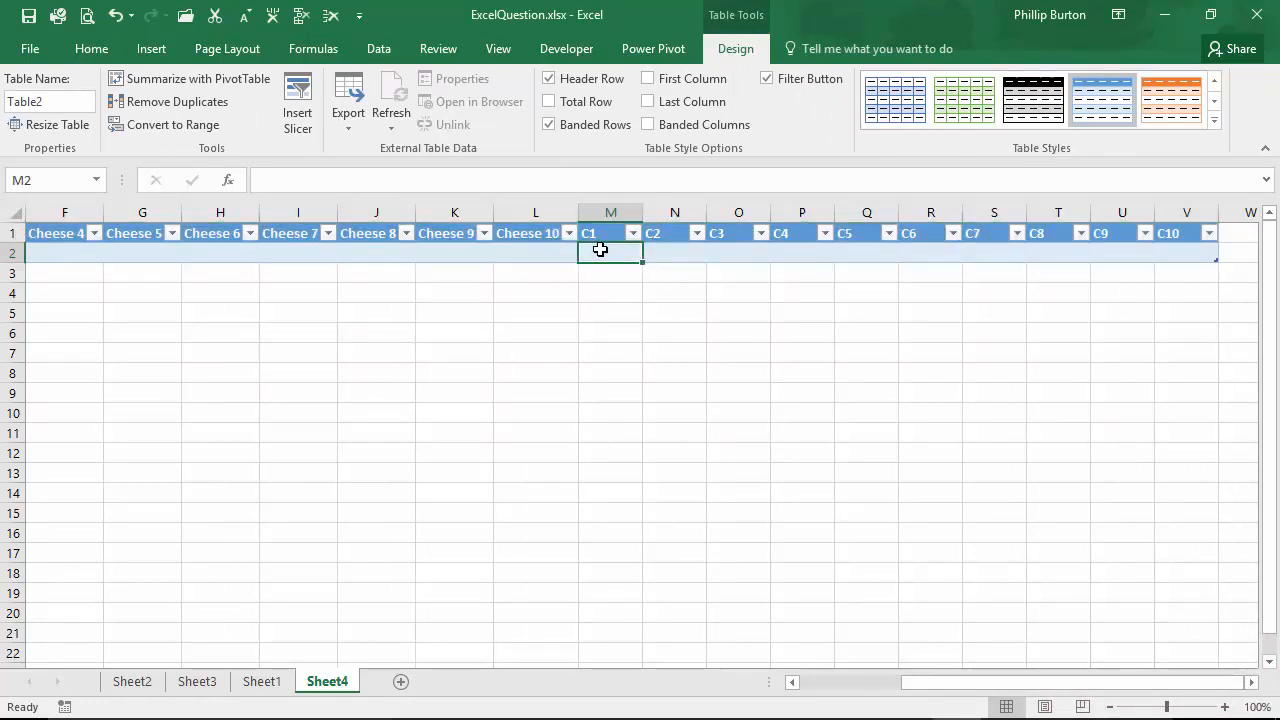
text(=randb)
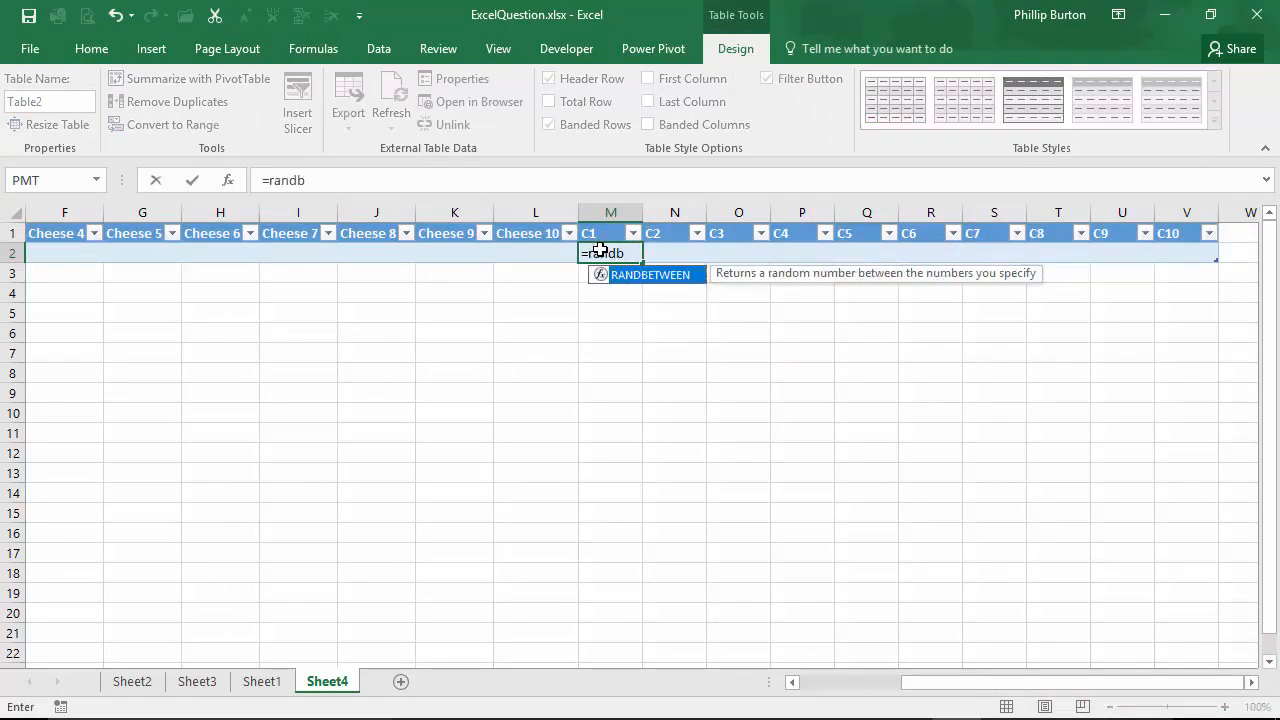
key(Tab)
text(1,100000))
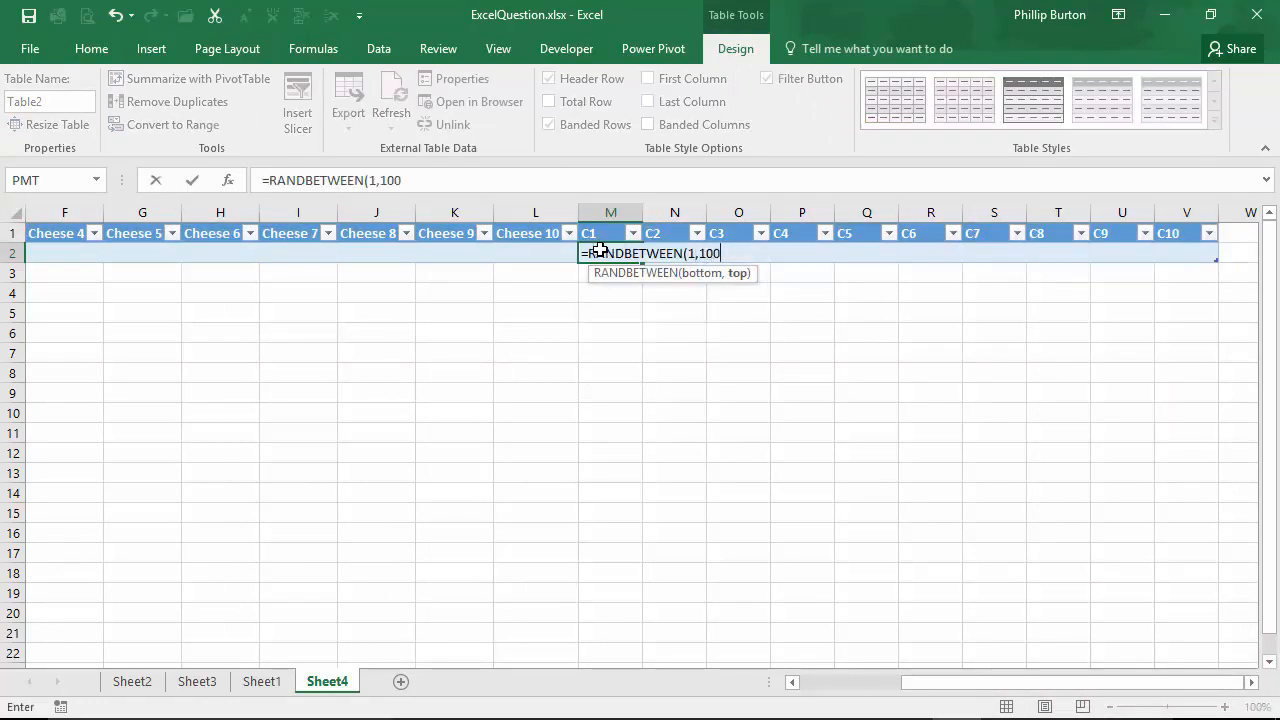
click(395, 181)
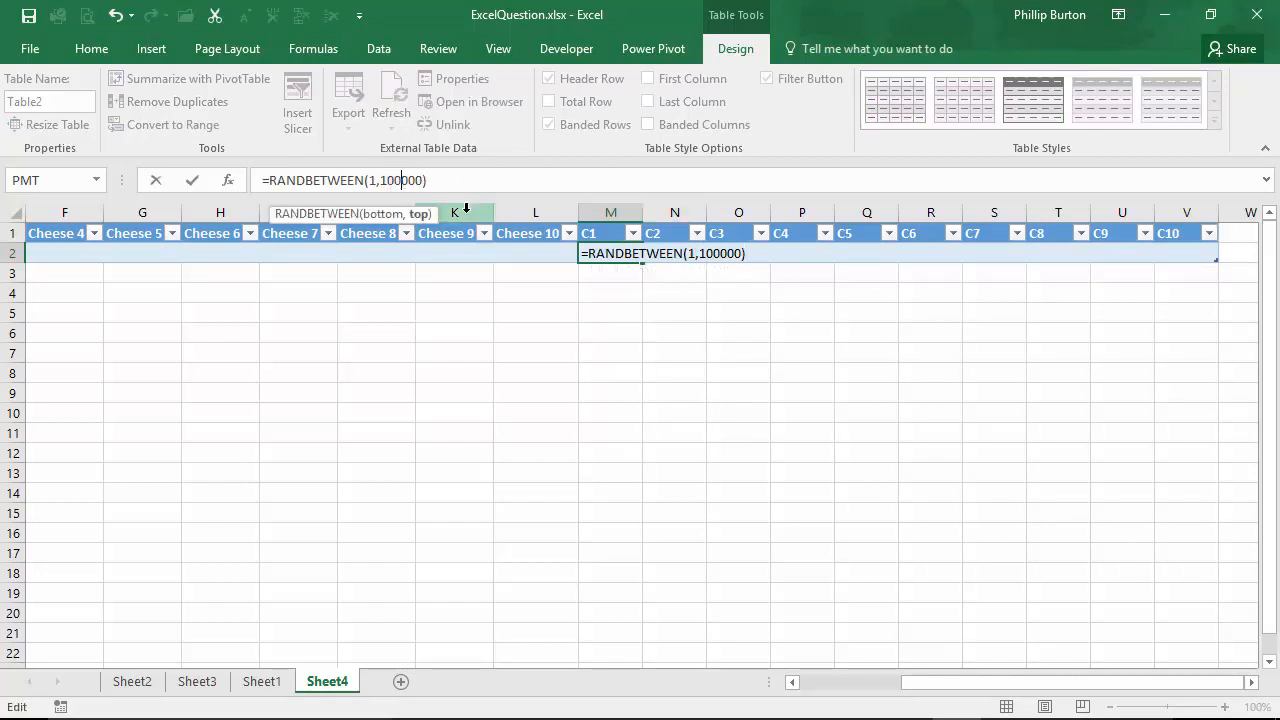
text(0)
key(ctrl+Return)
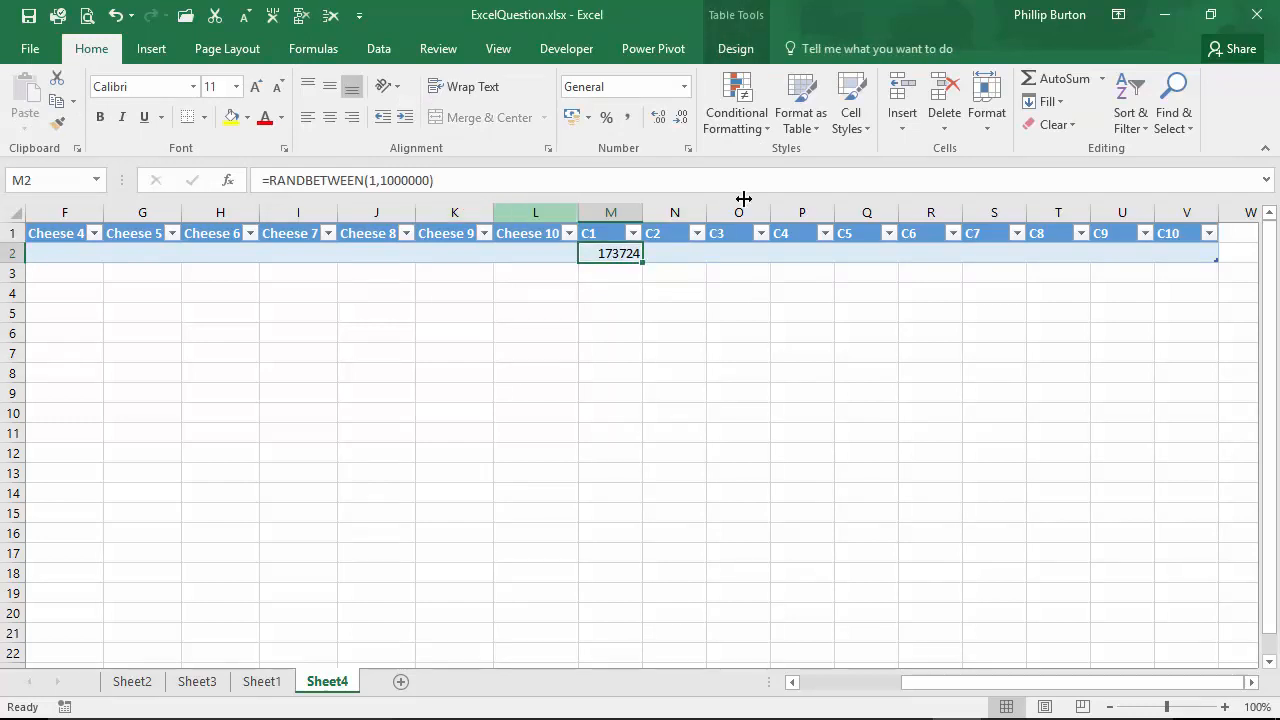
Copy the random number formula from M2 across the table row through the C10 column
key(ctrl+c)
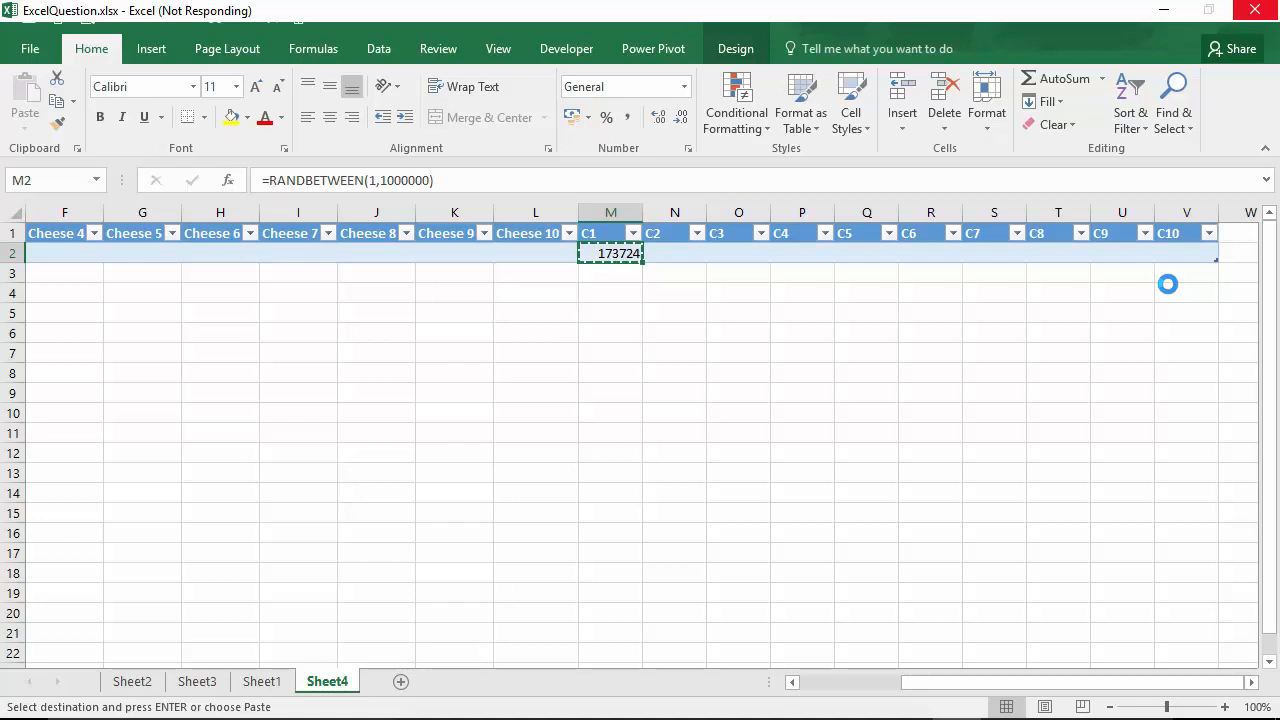
key(ctrl+shift+Right)
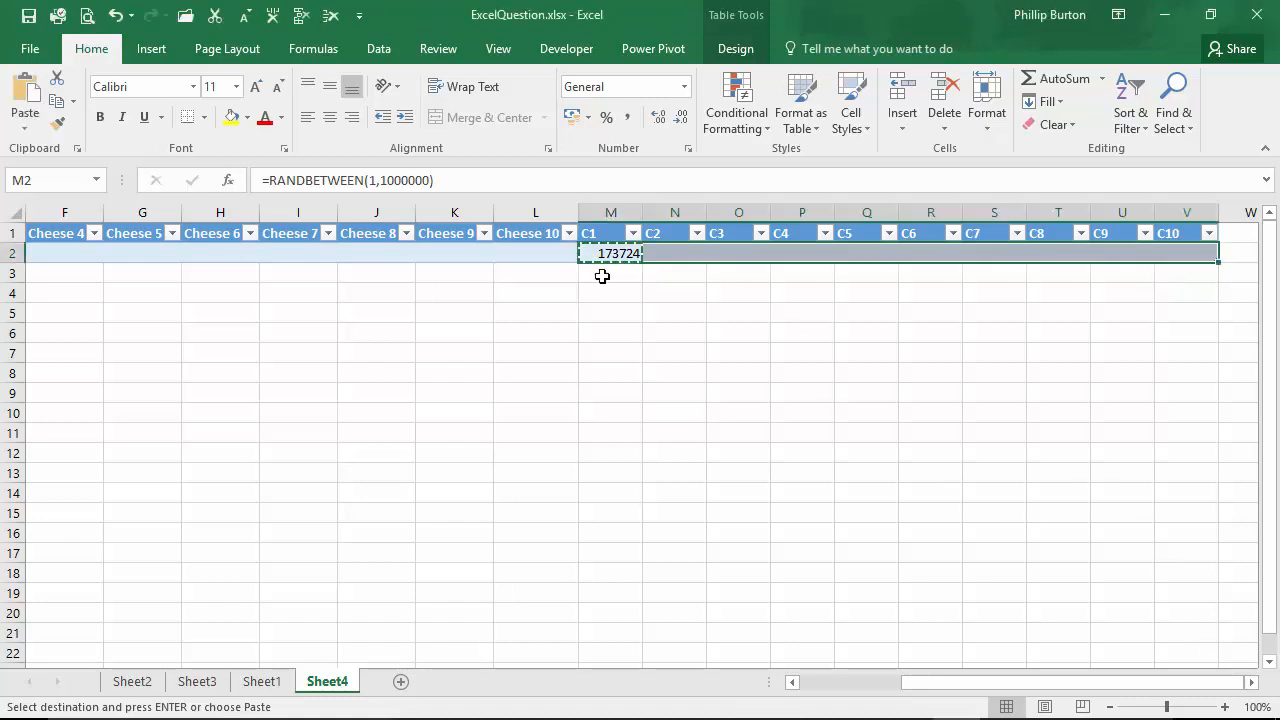
key(ctrl+v)
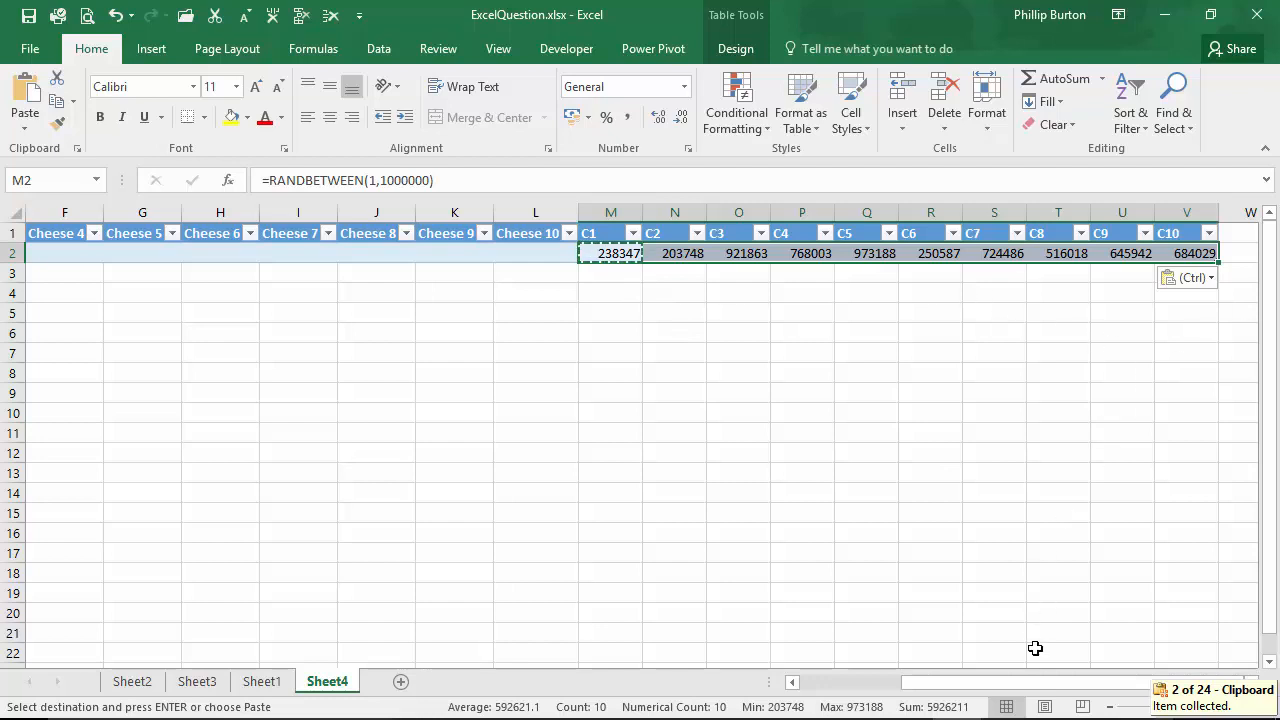
drag(1040, 692, 960, 697)
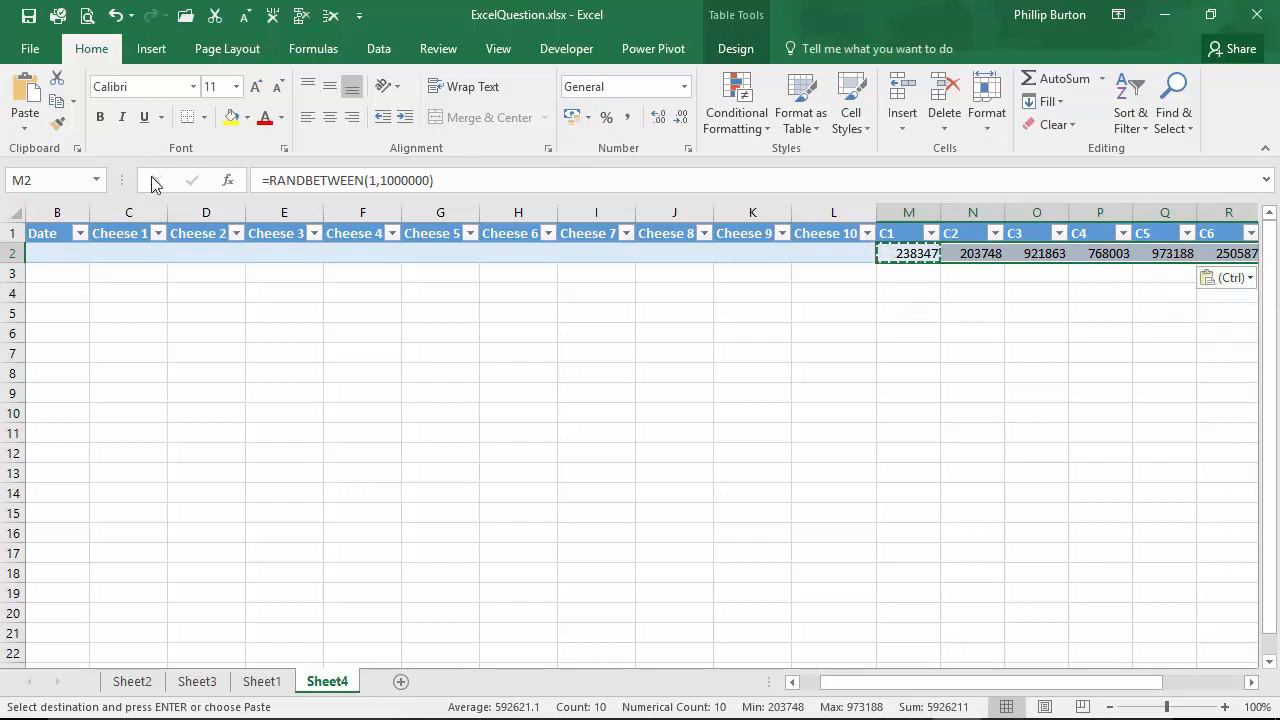
Start a formula in cell C2 of the Cheese 1 column using the RANK.EQ function
drag(123, 257, 817, 257)
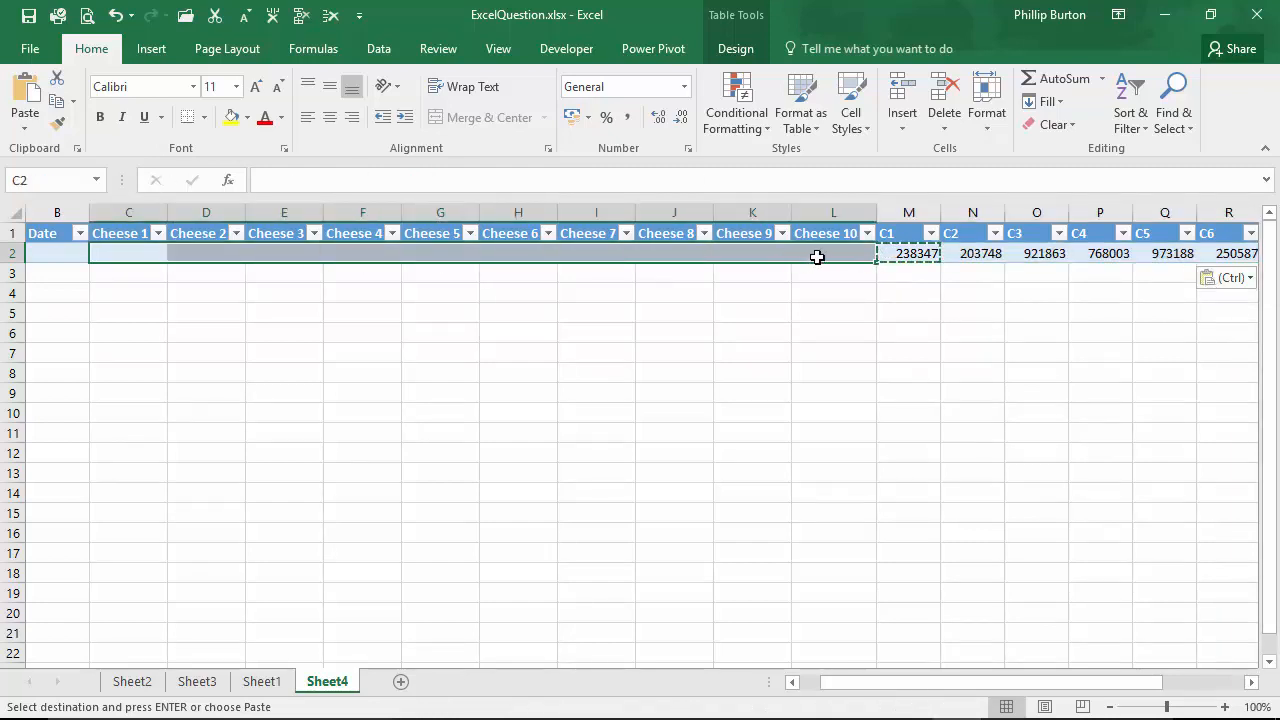
click(134, 251)
key(Escape)
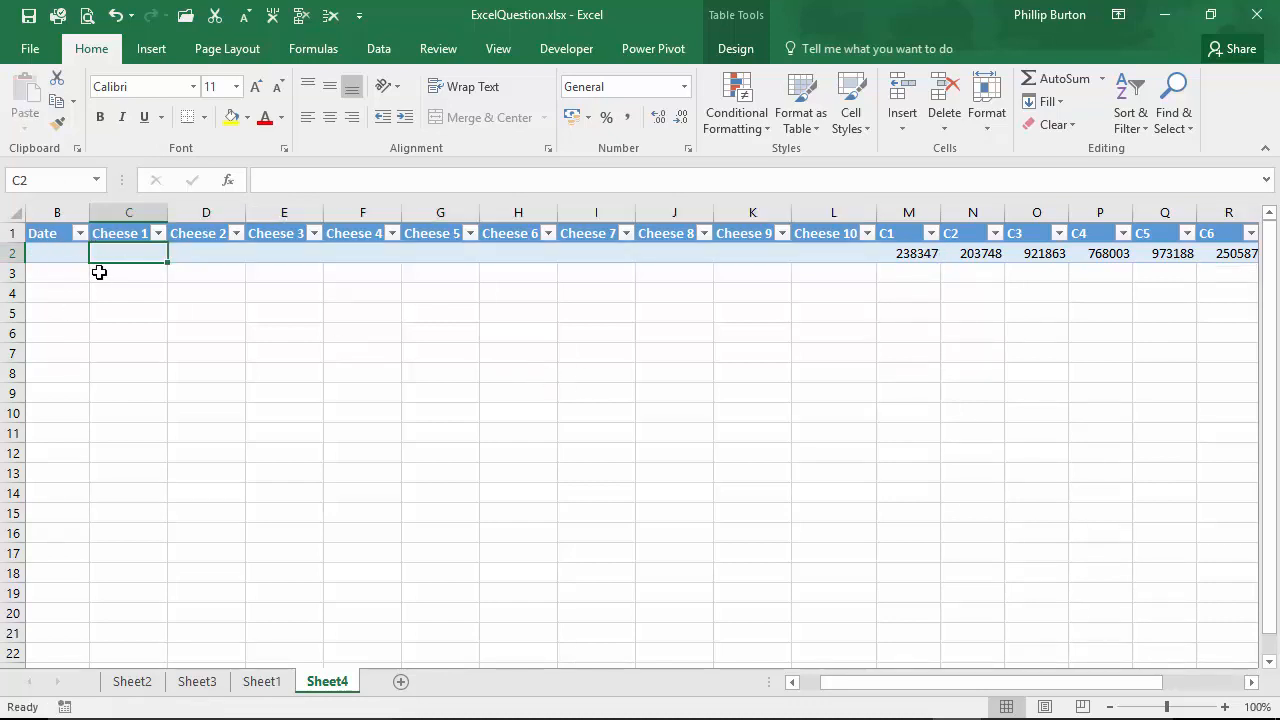
text(=rank)
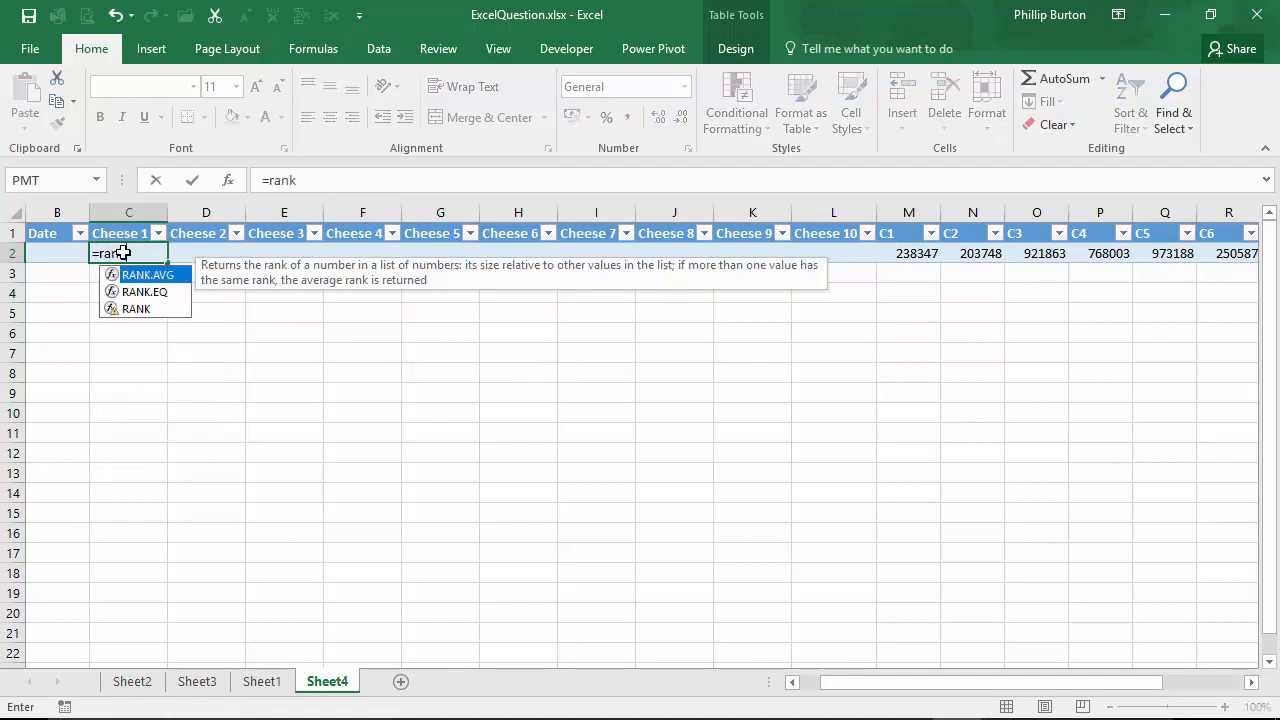
click(174, 296)
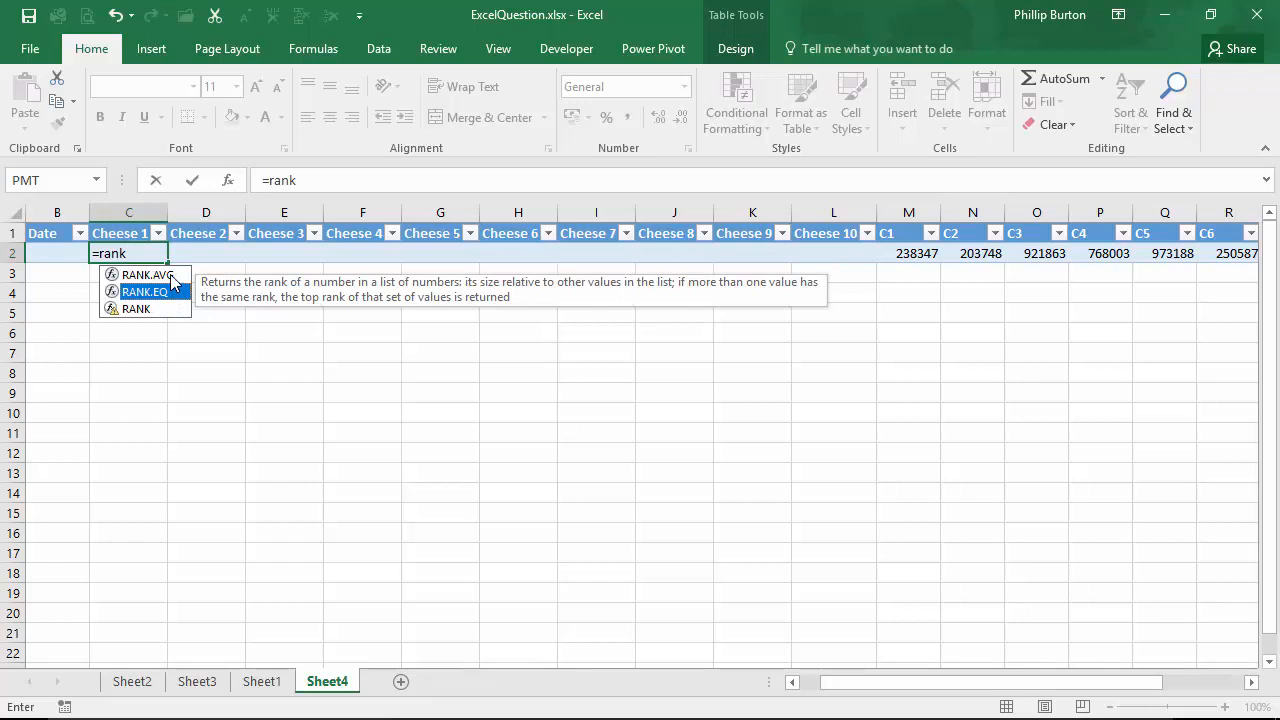
click(173, 278)
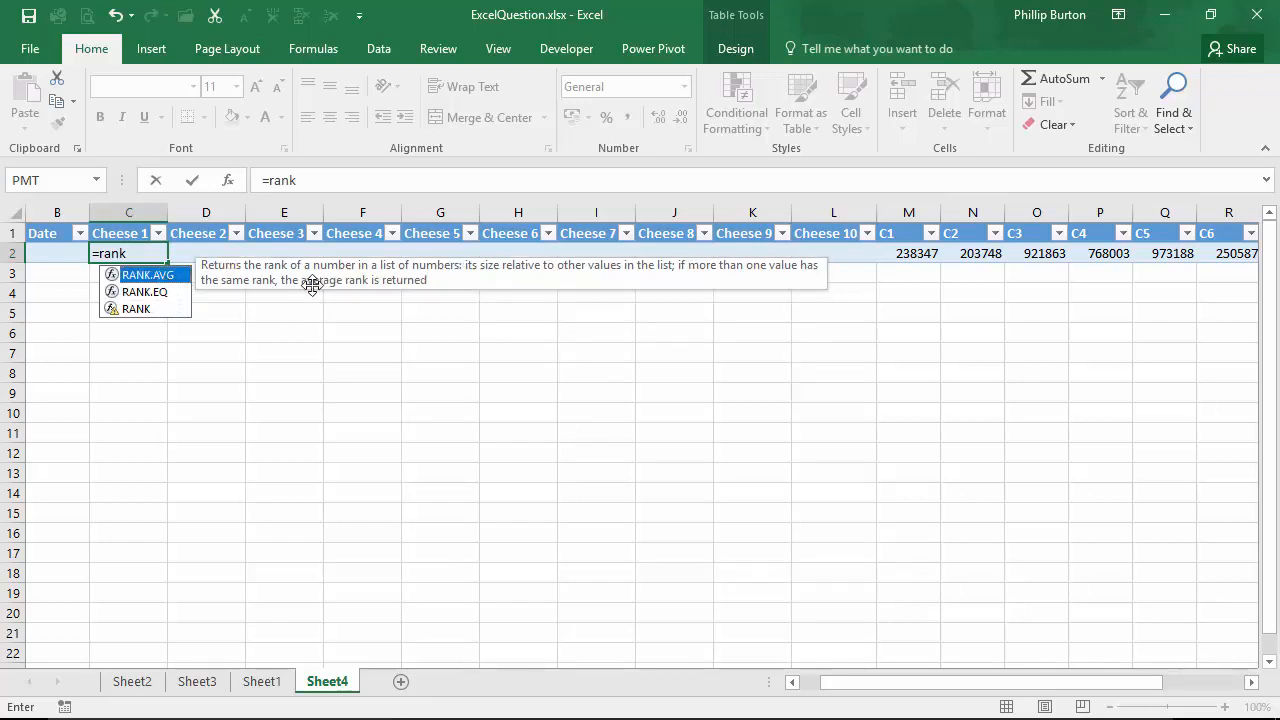
click(170, 293)
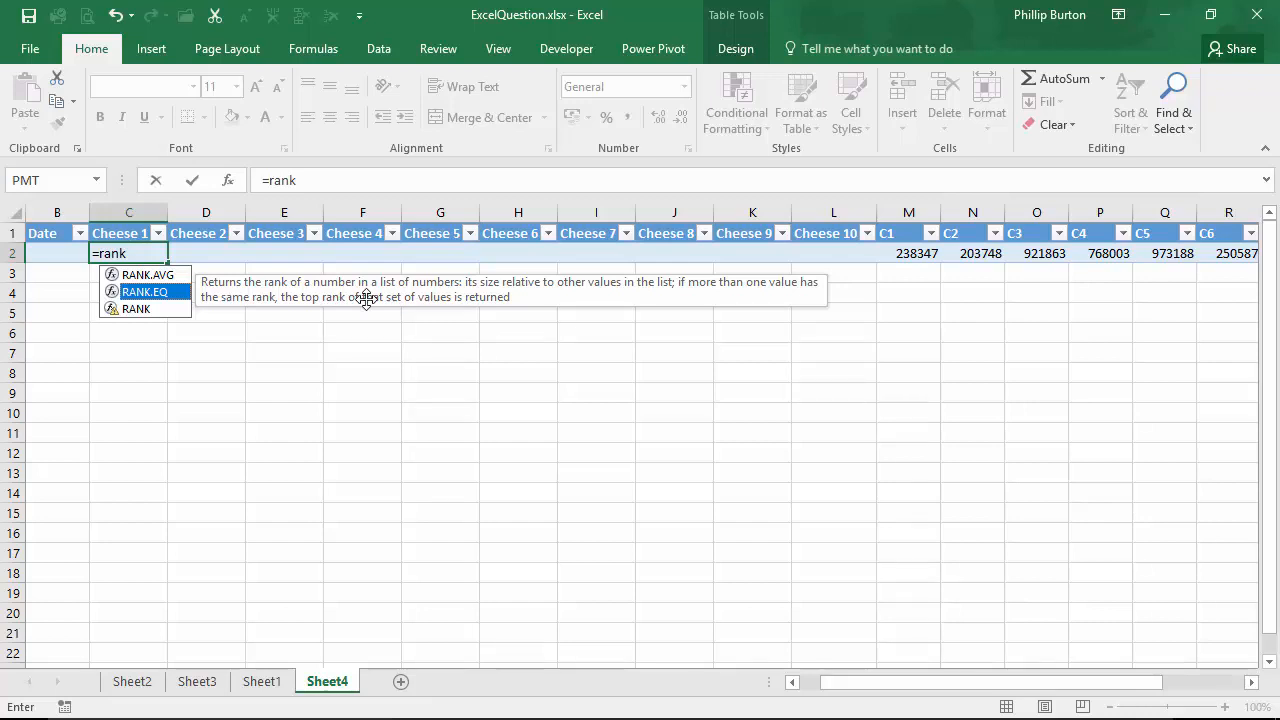
click(148, 275)
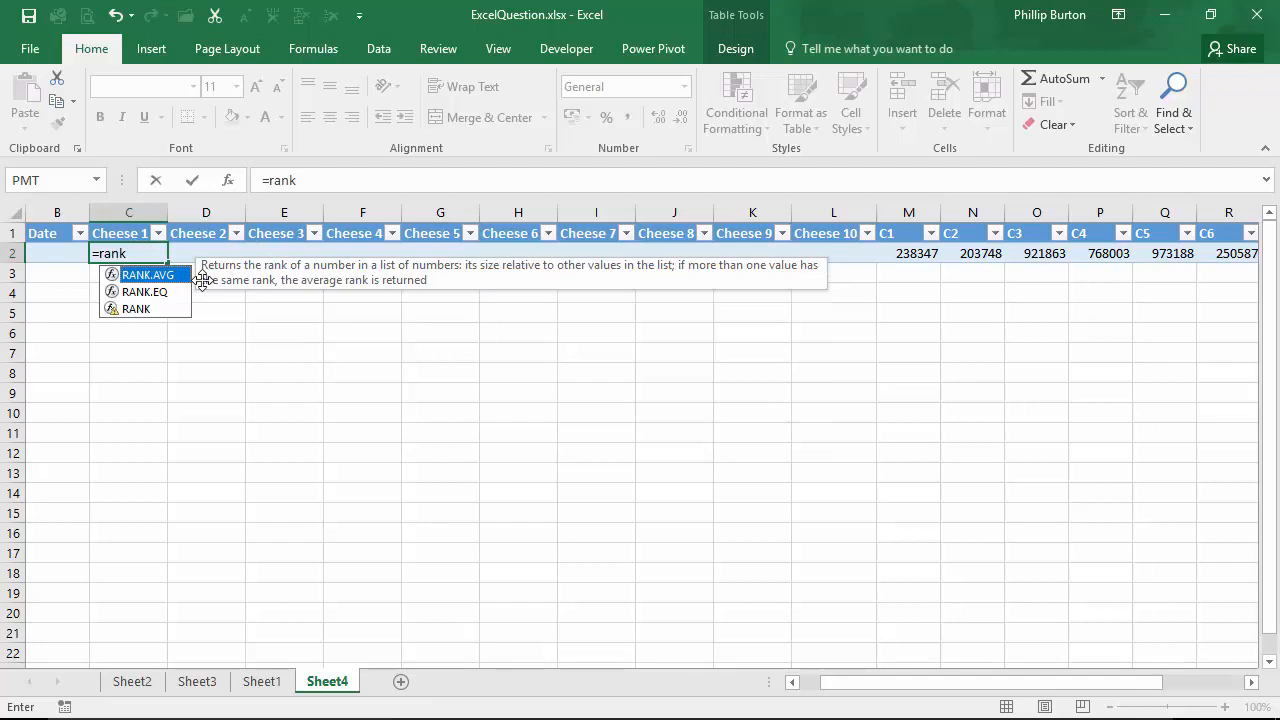
click(180, 292)
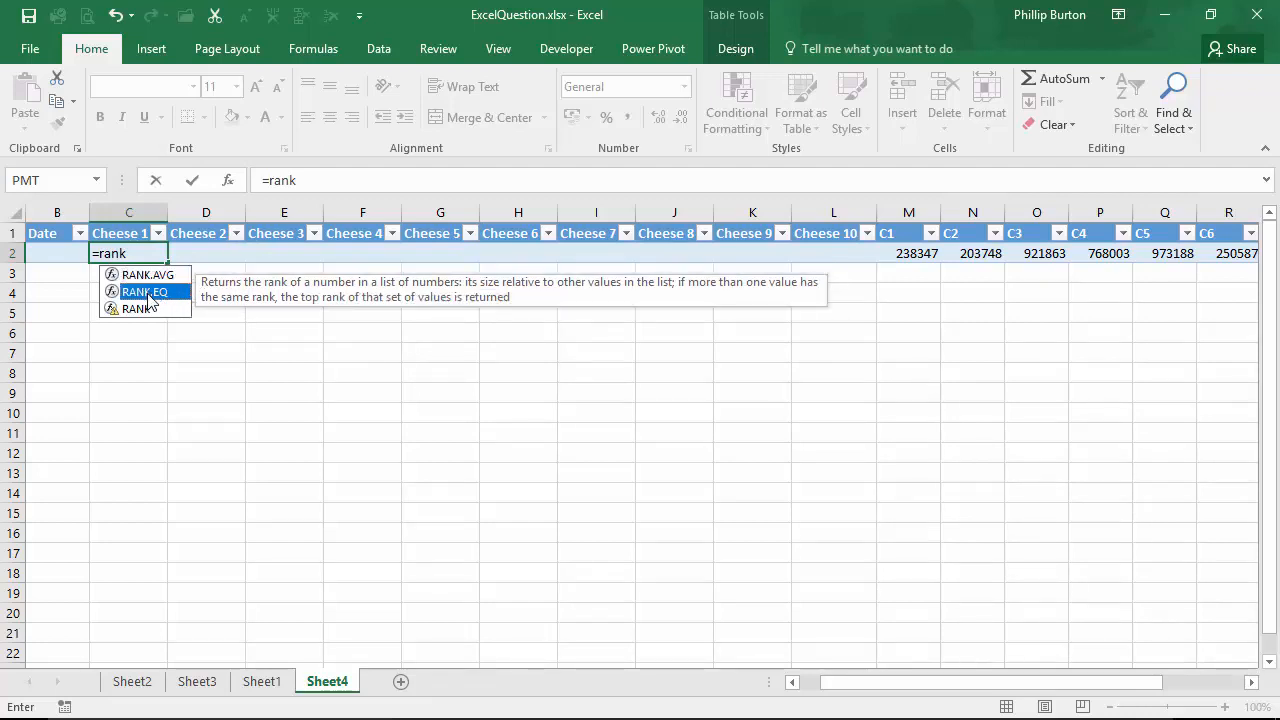
double_click(148, 292)
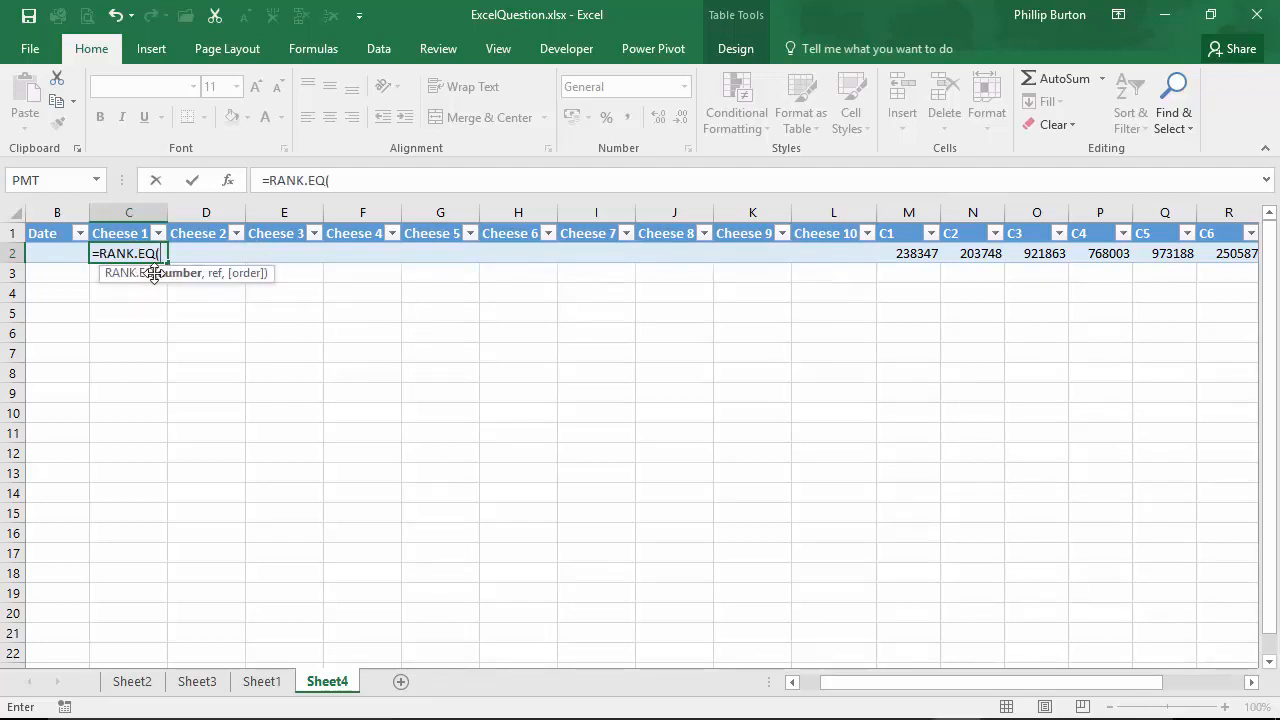
Complete the C2 formula as =RANK.EQ([C1],Table2[[C1]:[C10]],1), ranking C1 among the C1 to C10 values in ascending order
click(364, 182)
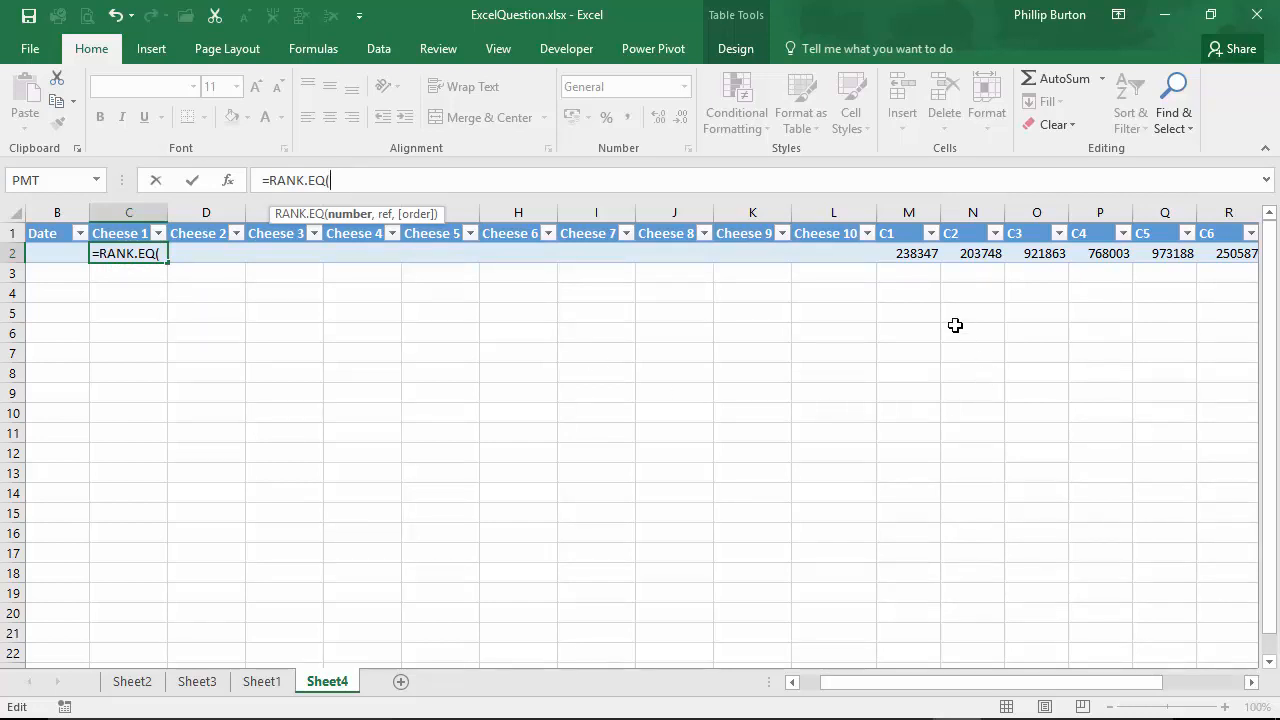
click(914, 254)
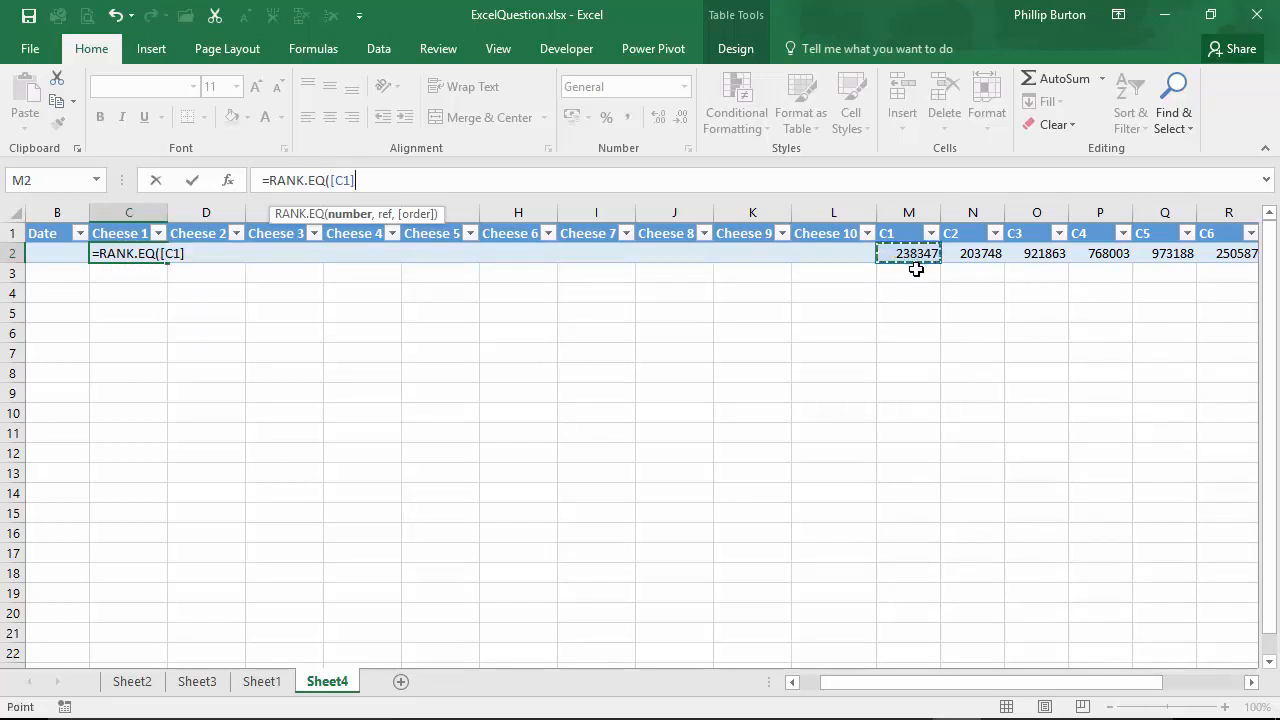
text(,)
drag(909, 254, 1174, 254)
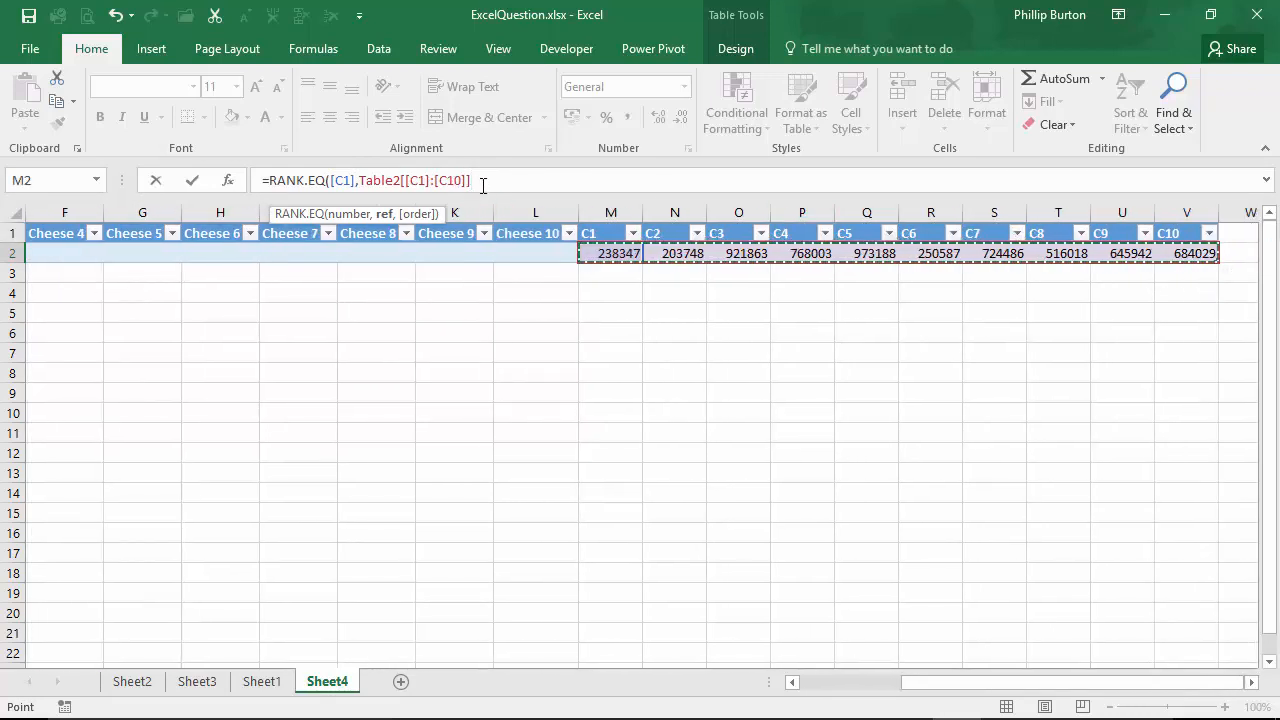
text(,)
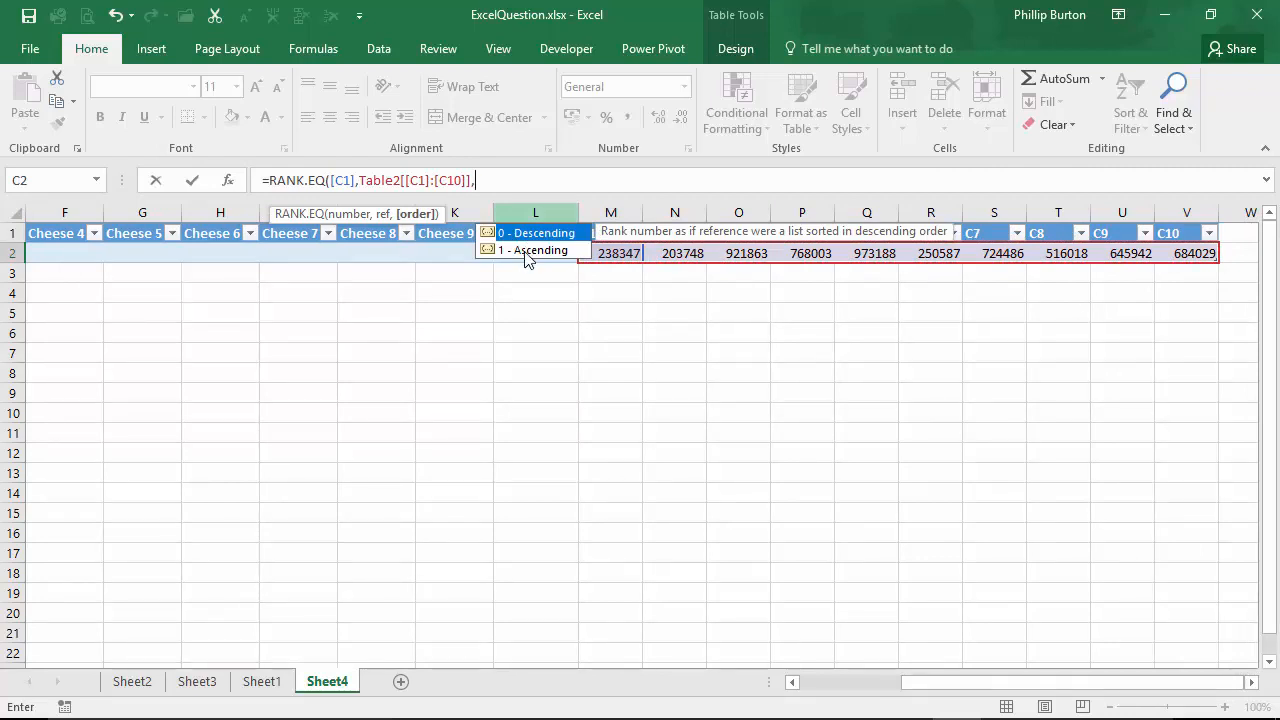
double_click(529, 250)
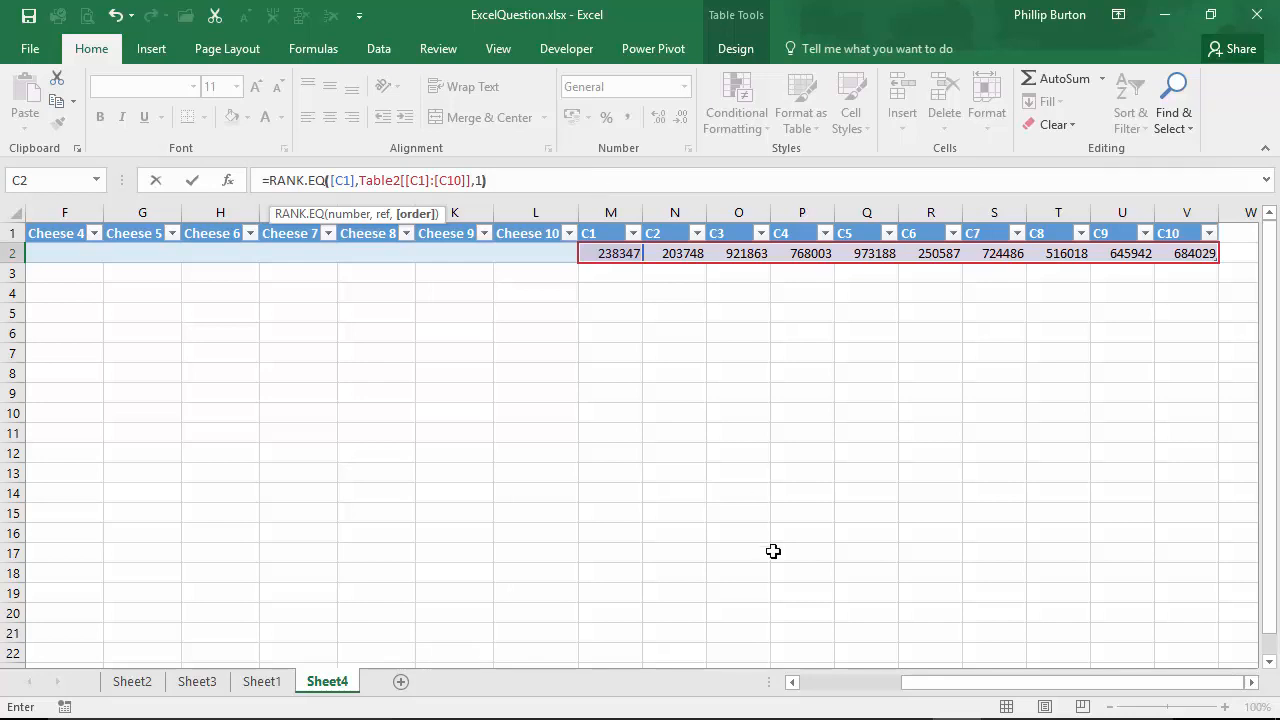
drag(908, 683, 878, 686)
drag(878, 688, 857, 686)
key(ctrl+Return)
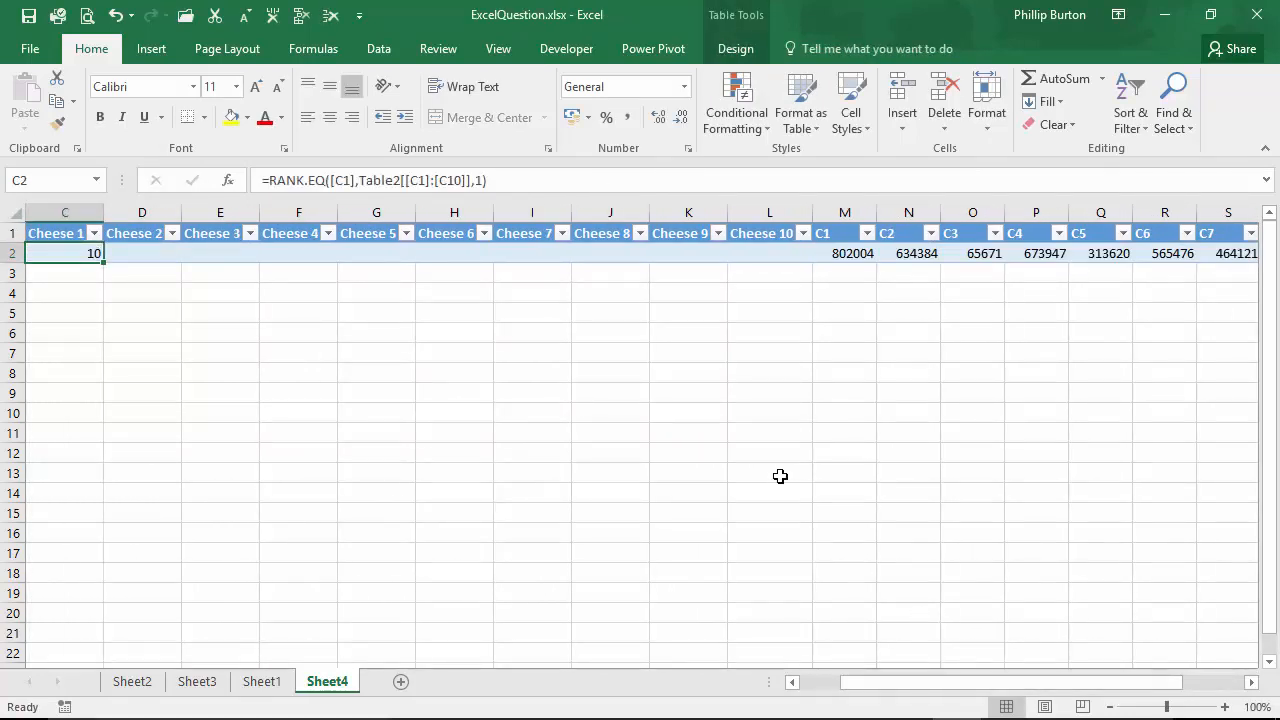
Change the order argument of the rank formula in C2 to 0 for descending order
drag(857, 255, 1190, 254)
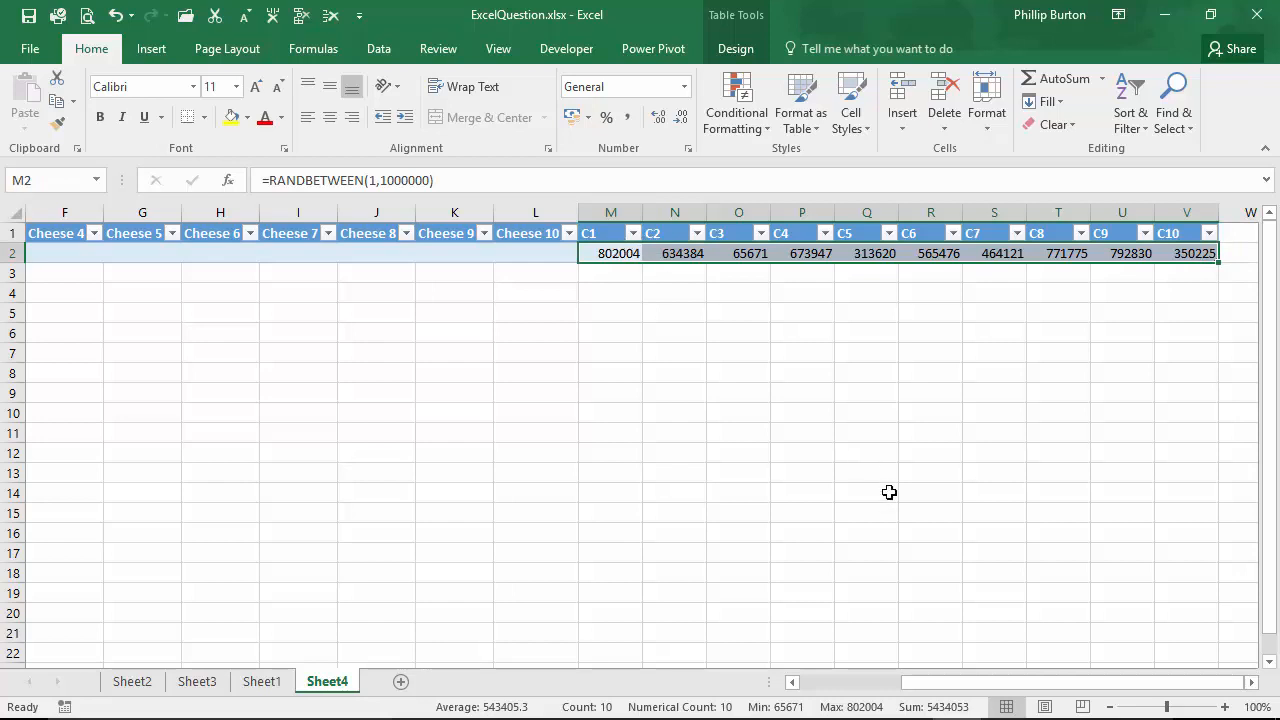
click(880, 680)
click(215, 254)
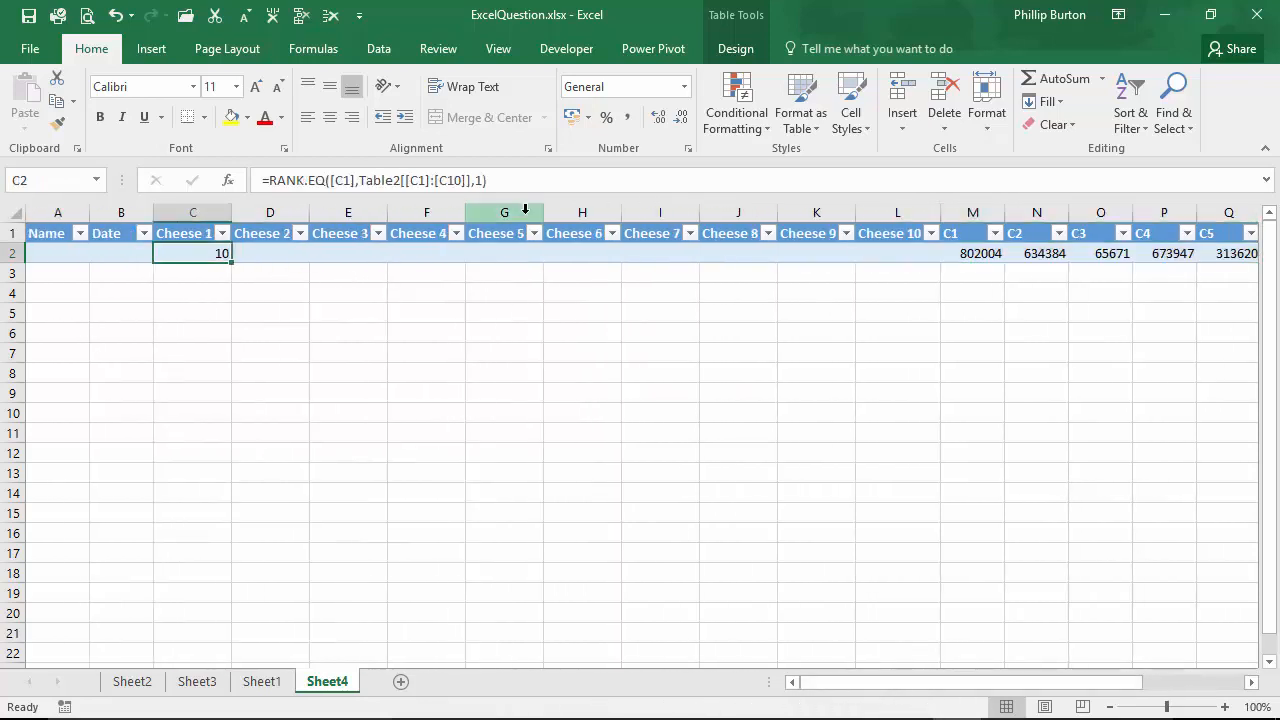
click(484, 181)
key(BackSpace)
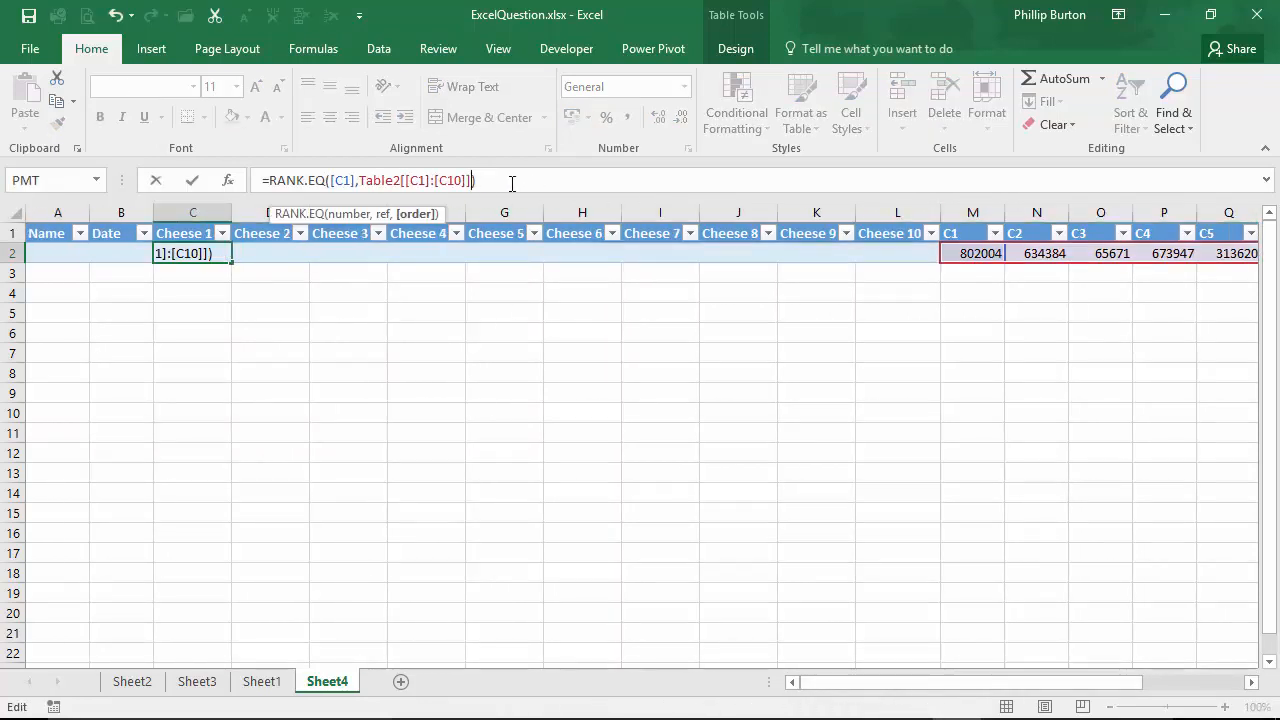
text(0)
key(Return)
Copy the rank formula from C2 across the table row through the Cheese 10 column
key(ctrl+c)
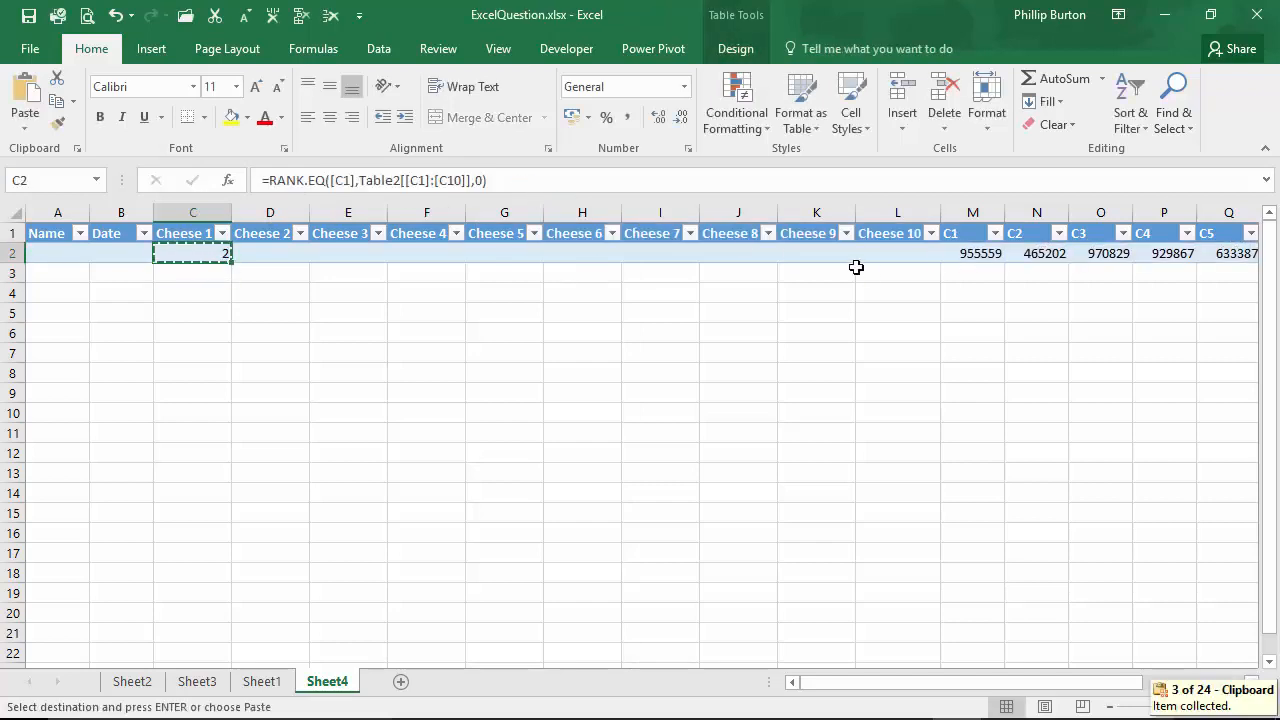
shift+click(889, 252)
key(ctrl+v)
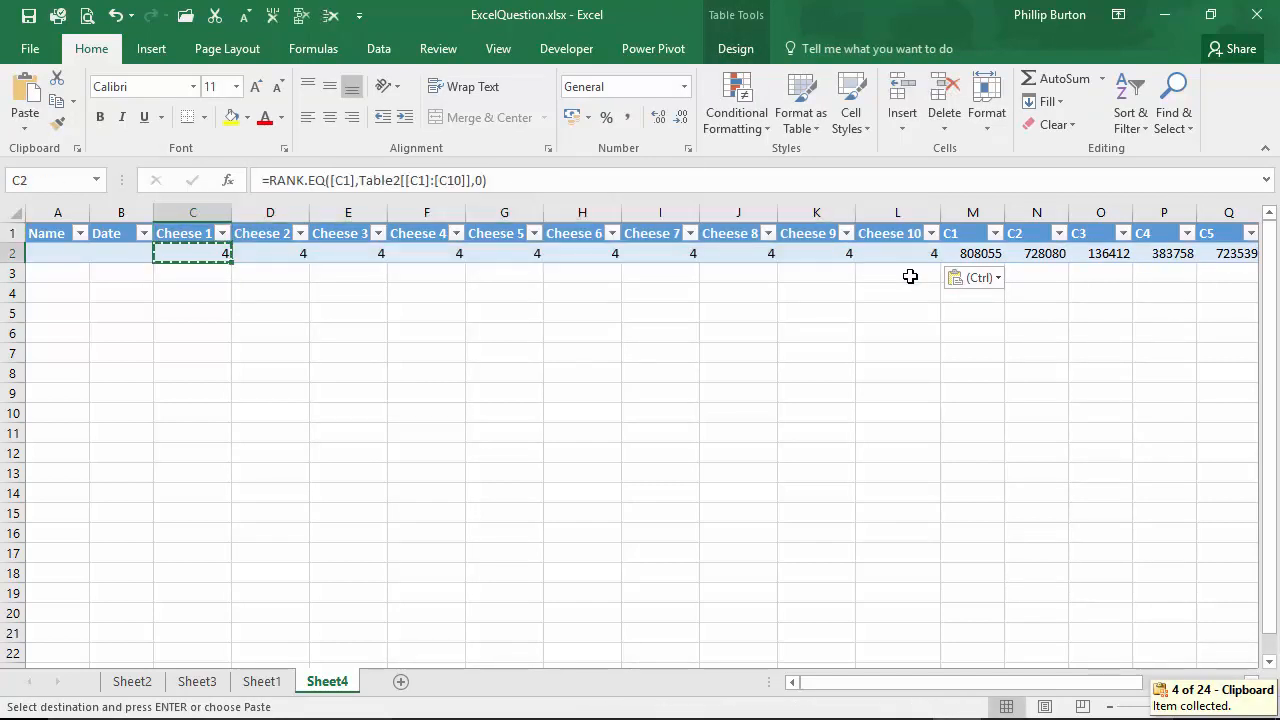
Replace the [C1] number argument in C2's rank formula with M2 and copy the formula across through L2
click(341, 180)
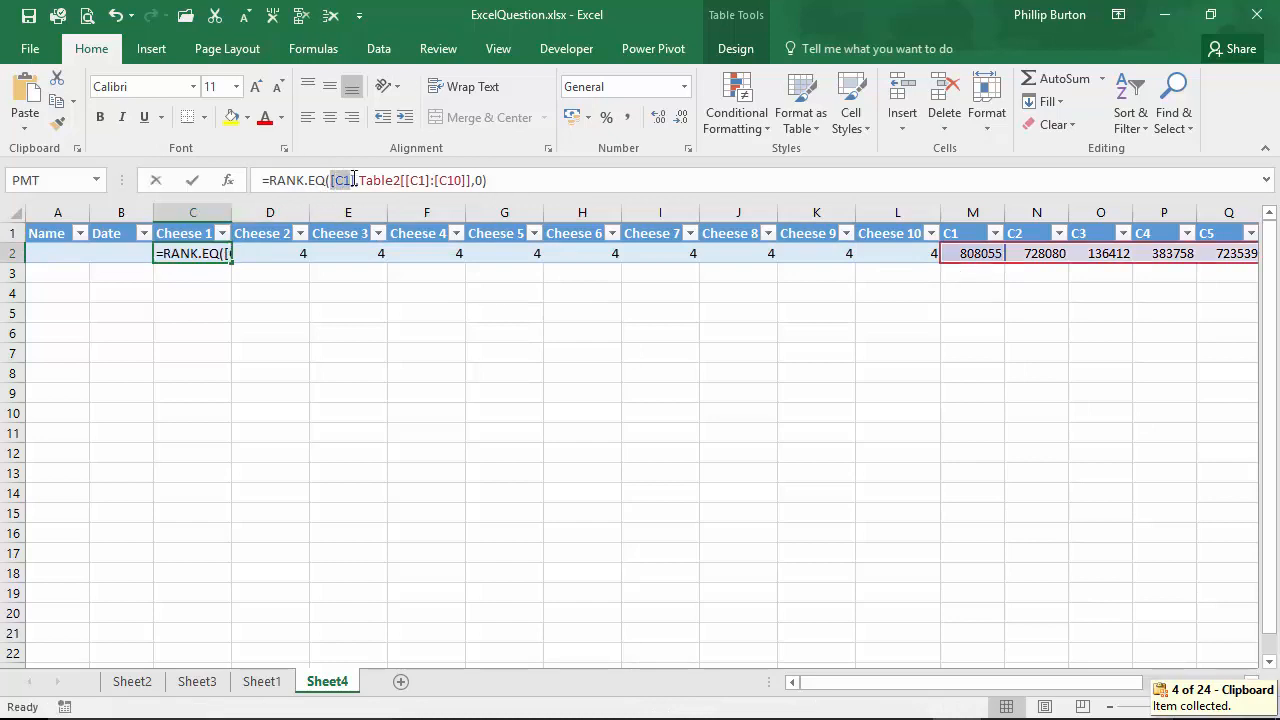
text(M2)
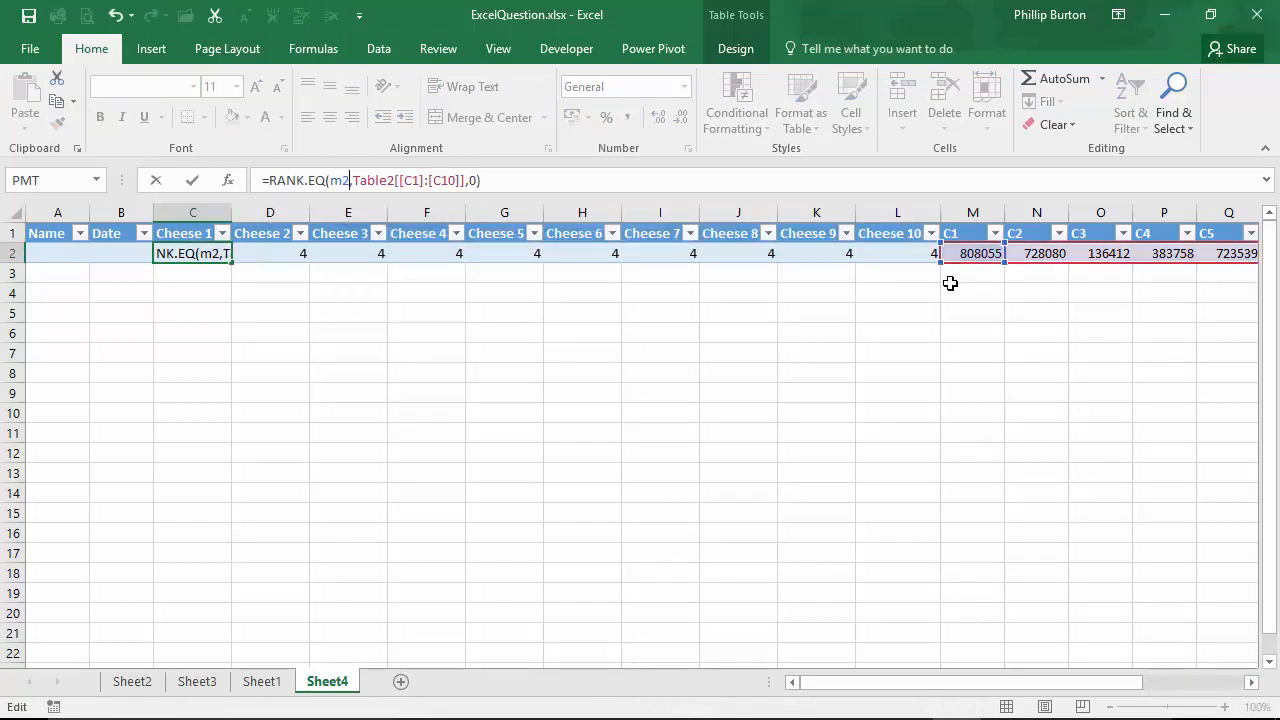
key(ctrl+Return)
key(ctrl+c)
shift+click(896, 262)
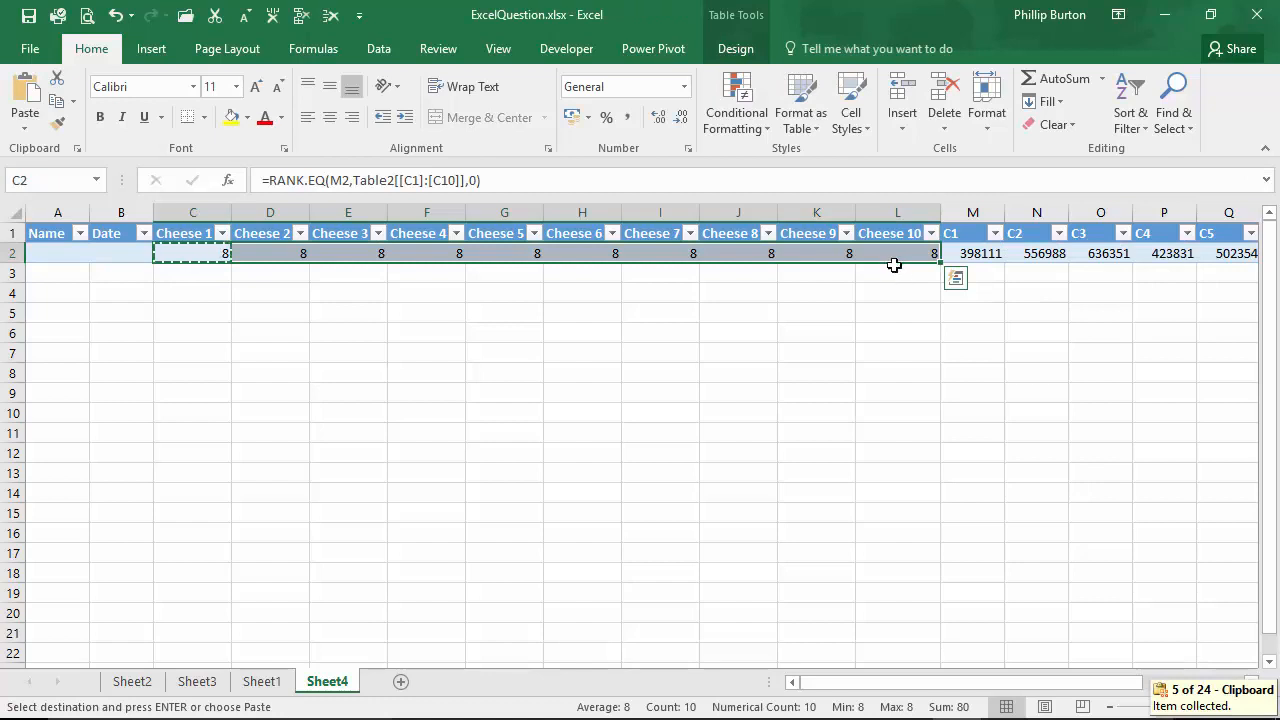
key(ctrl+v)
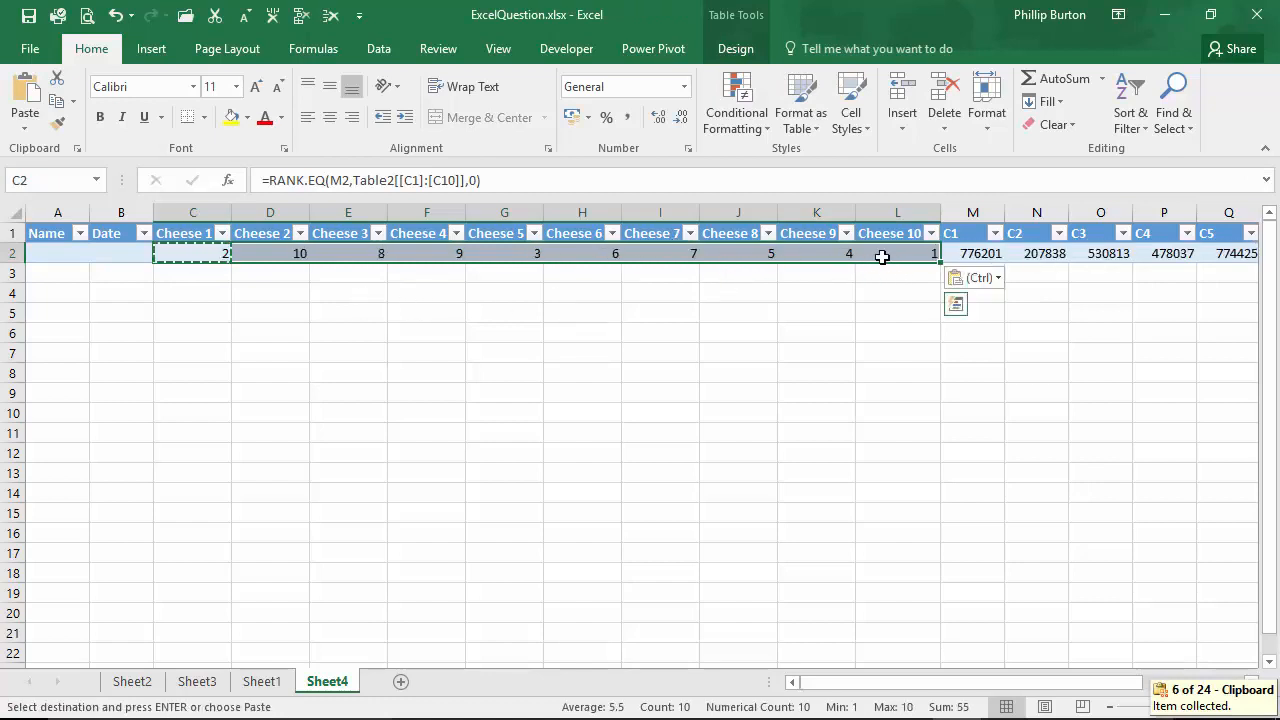
Replace the Table2[[C1]:[C10]] reference in C2's rank formula with the range $M2:$V2, keeping the order argument 0
click(932, 252)
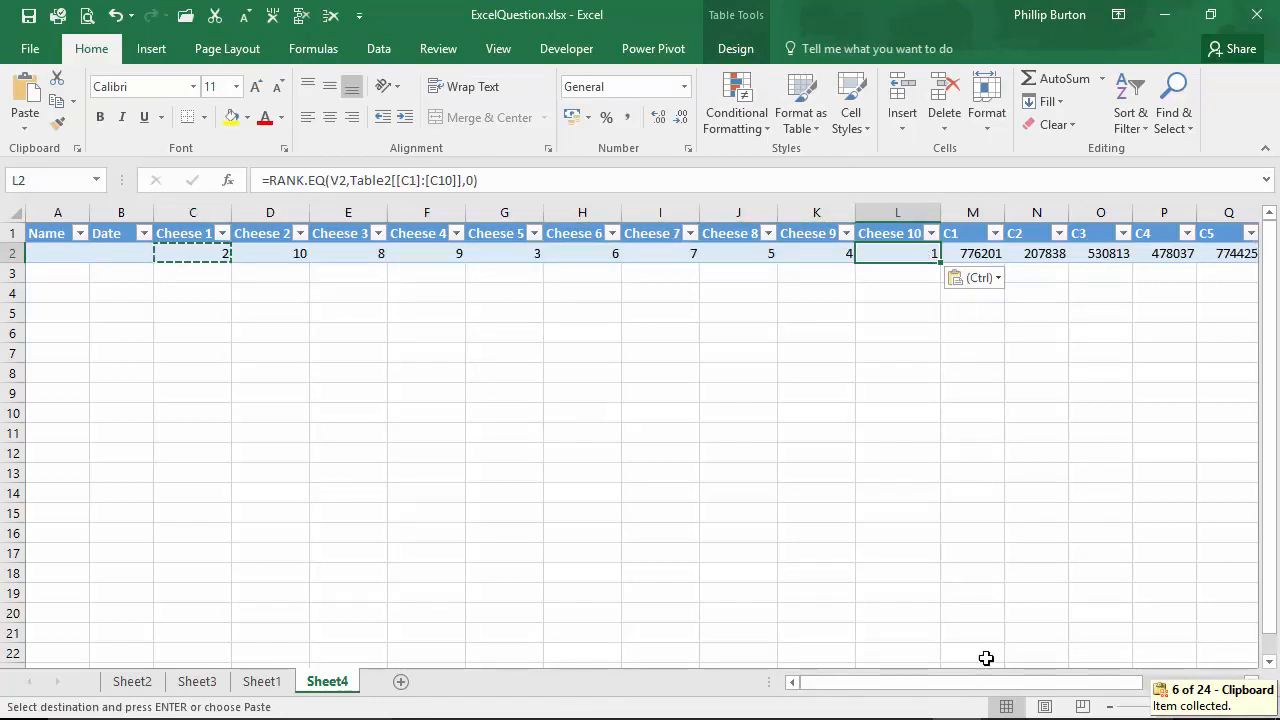
drag(994, 683, 1100, 676)
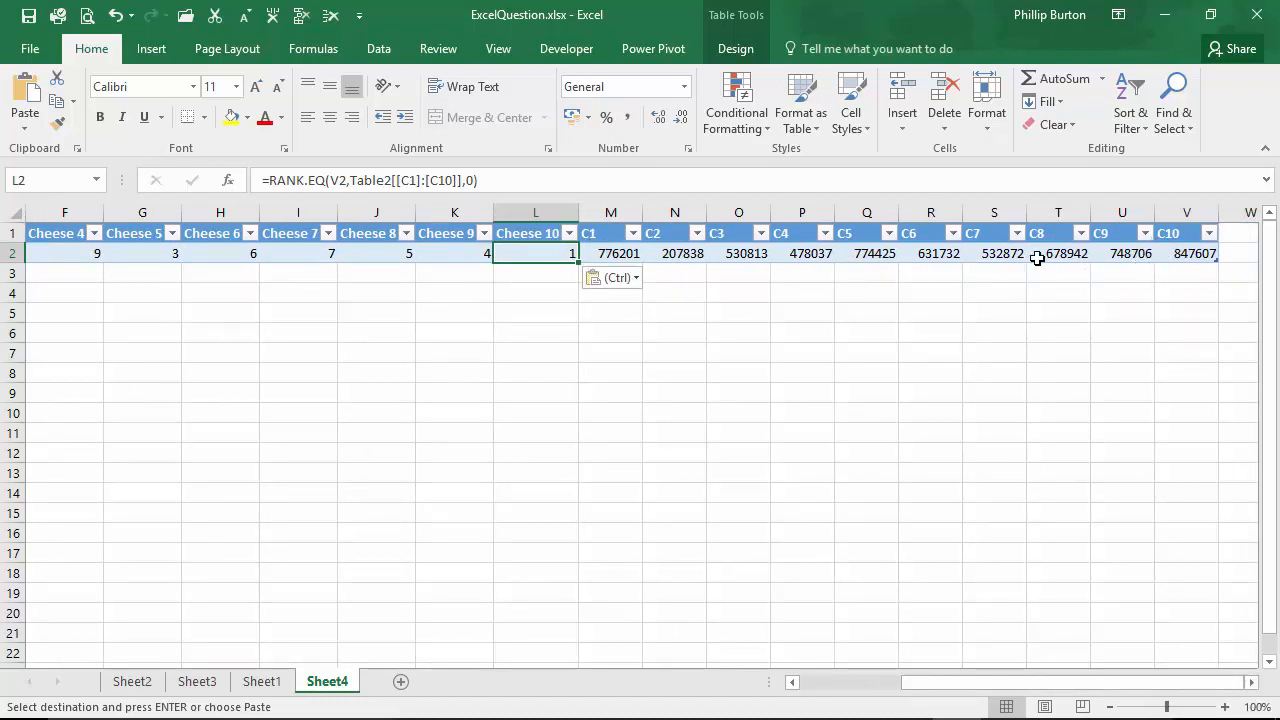
drag(968, 686, 869, 686)
click(220, 254)
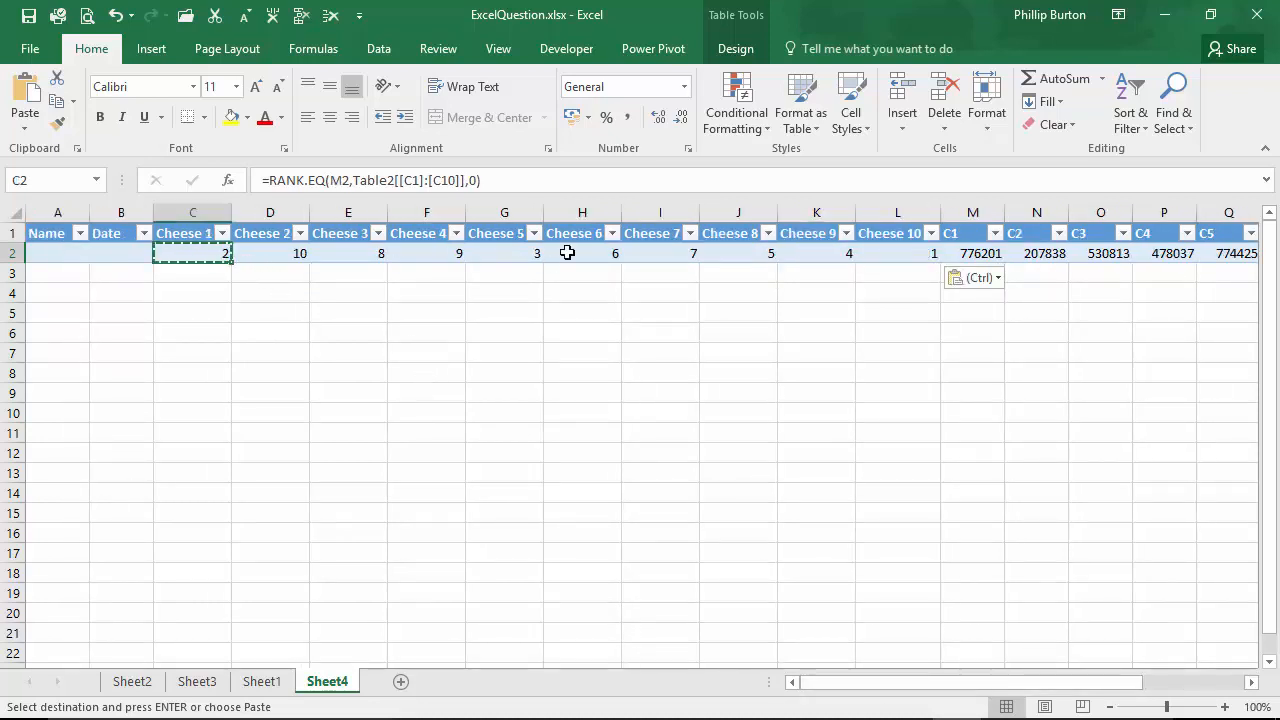
click(538, 252)
click(215, 255)
drag(355, 180, 486, 180)
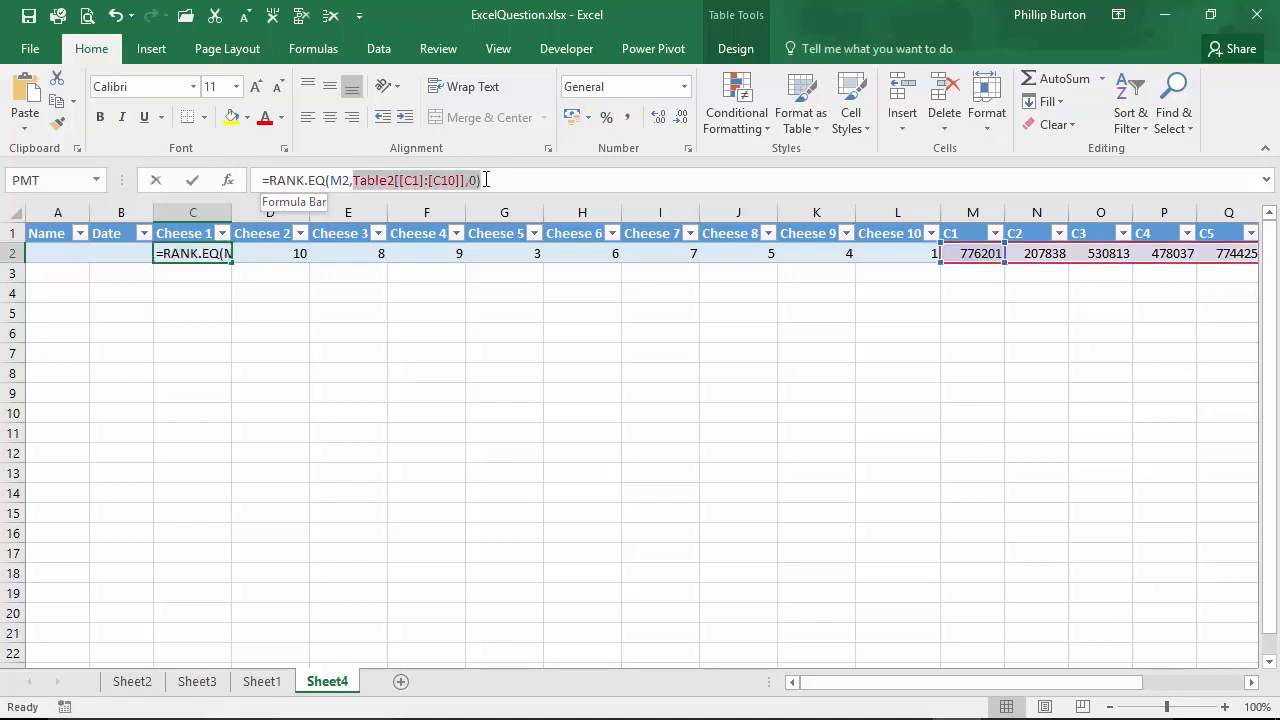
text($m)
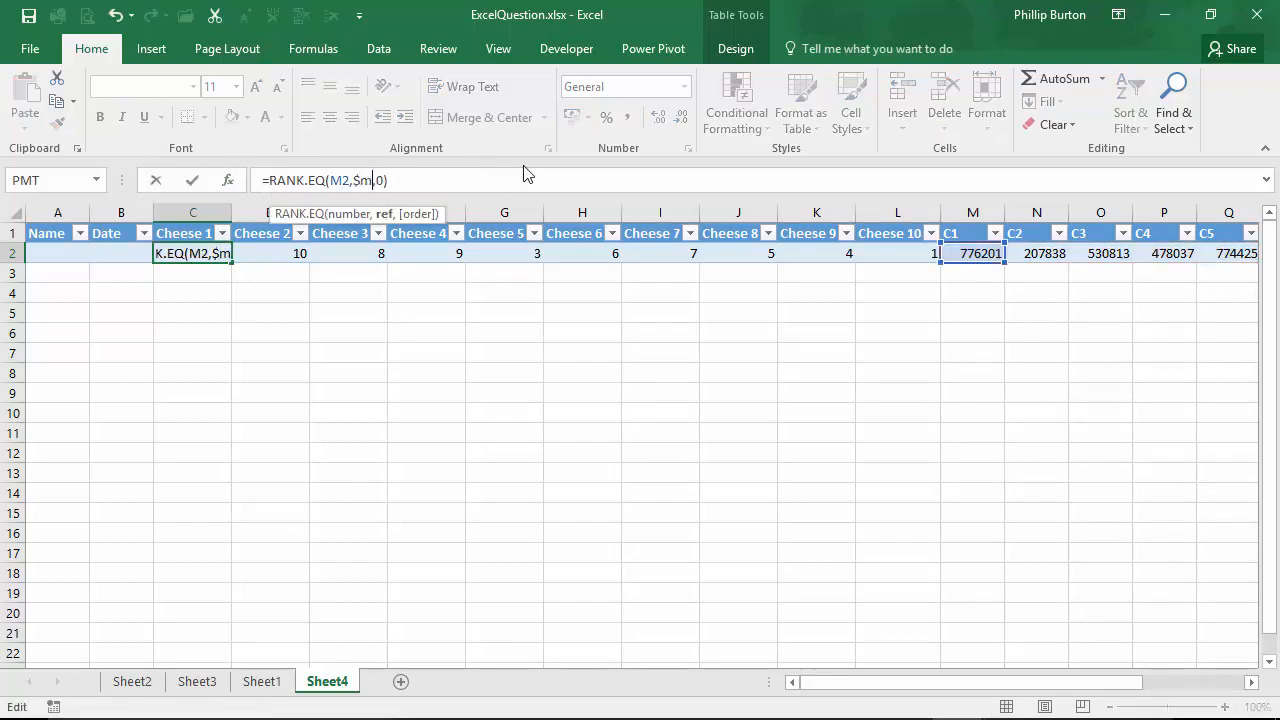
text(2:)
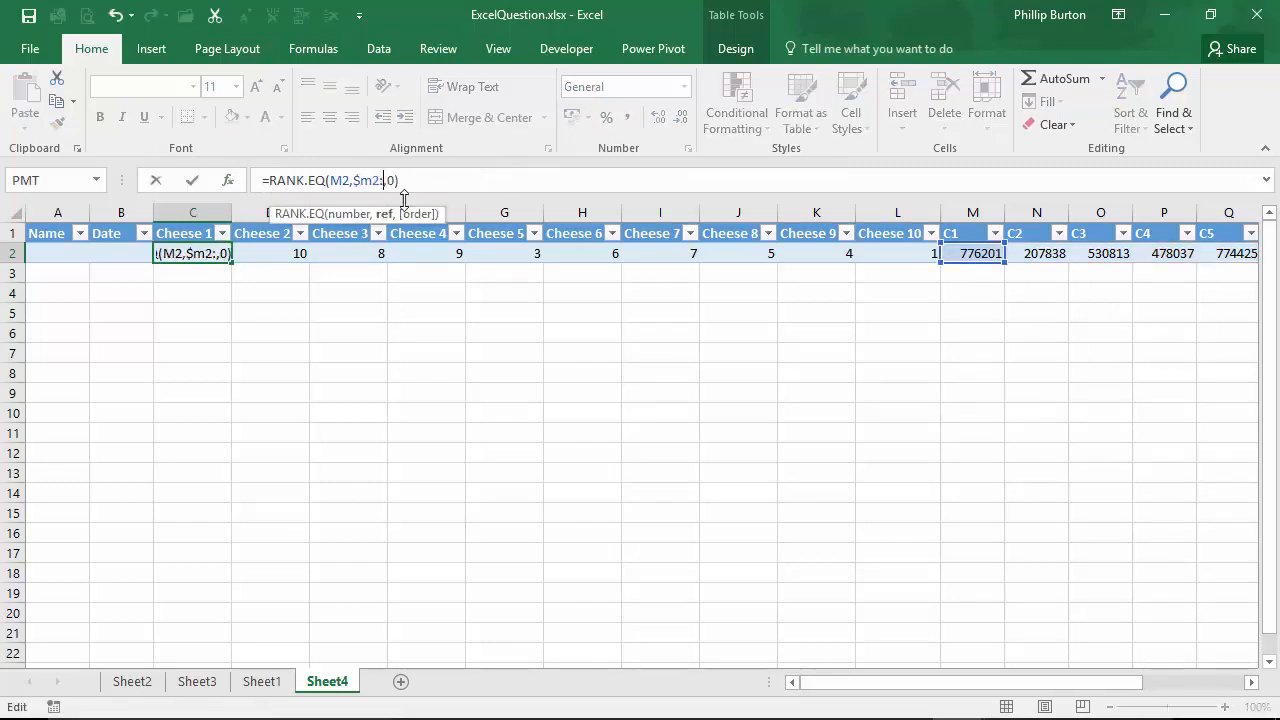
drag(1060, 683, 1205, 686)
text($)
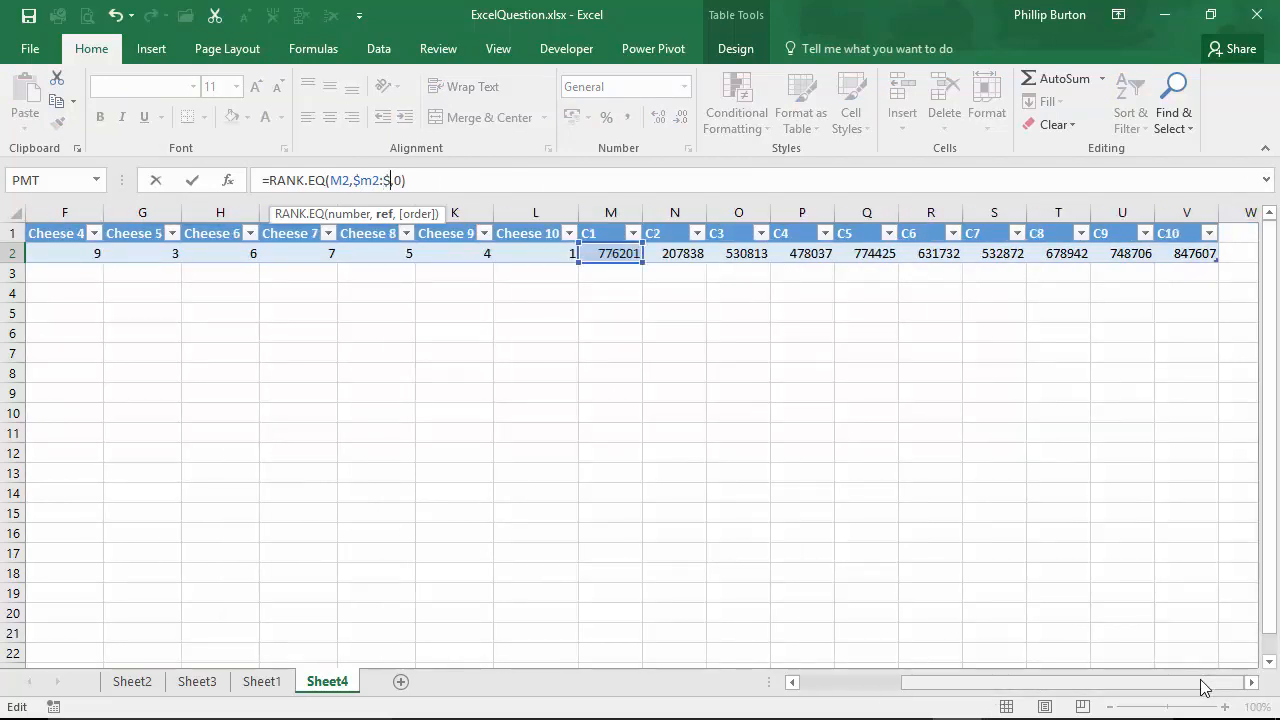
text(v2)
key(ctrl+Return)
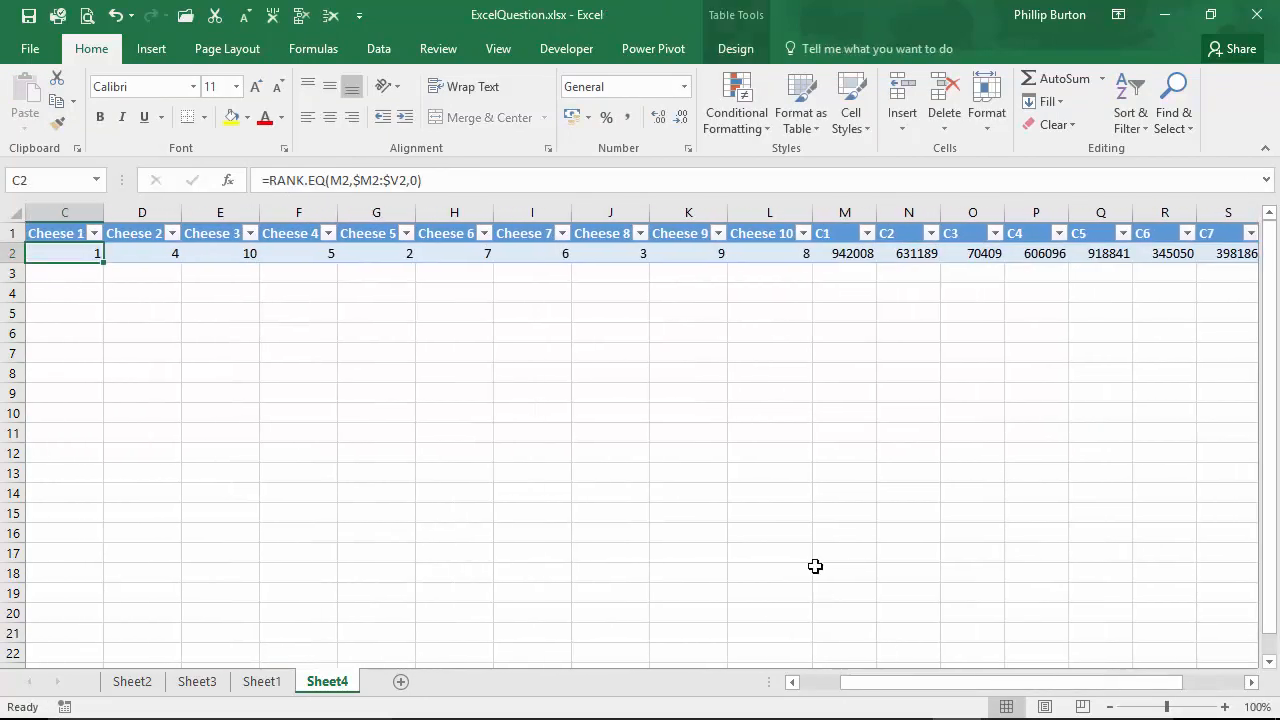
Copy the formula =RANK.EQ(M2,$M2:$V2,0) from C2 across the row through the Cheese 10 column
key(ctrl+c)
shift+click(757, 252)
key(ctrl+v)
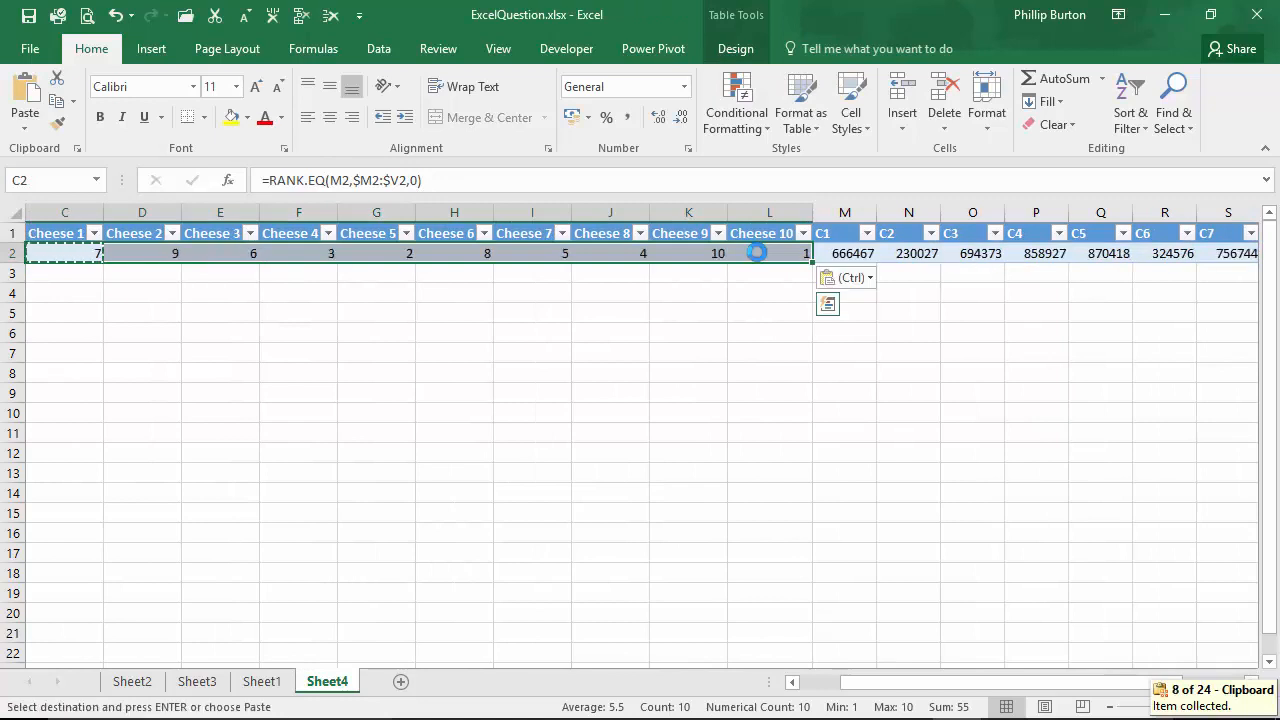
Wrap C2's rank formula in an IF so it reads =IF(RANK.EQ(M2,$M2:$V2,0)>5,"",RANK.EQ(M2,$M2:$V2,0))
click(85, 252)
click(268, 180)
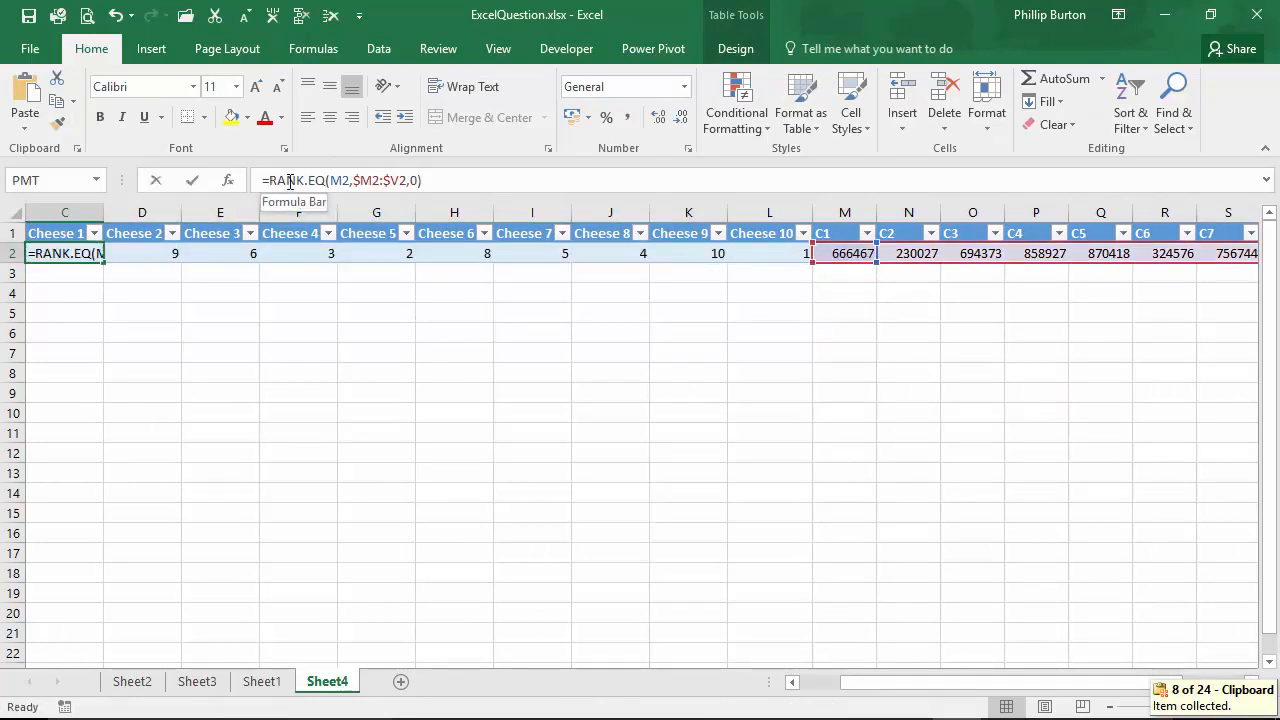
key(shift+End)
key(ctrl+c)
click(275, 184)
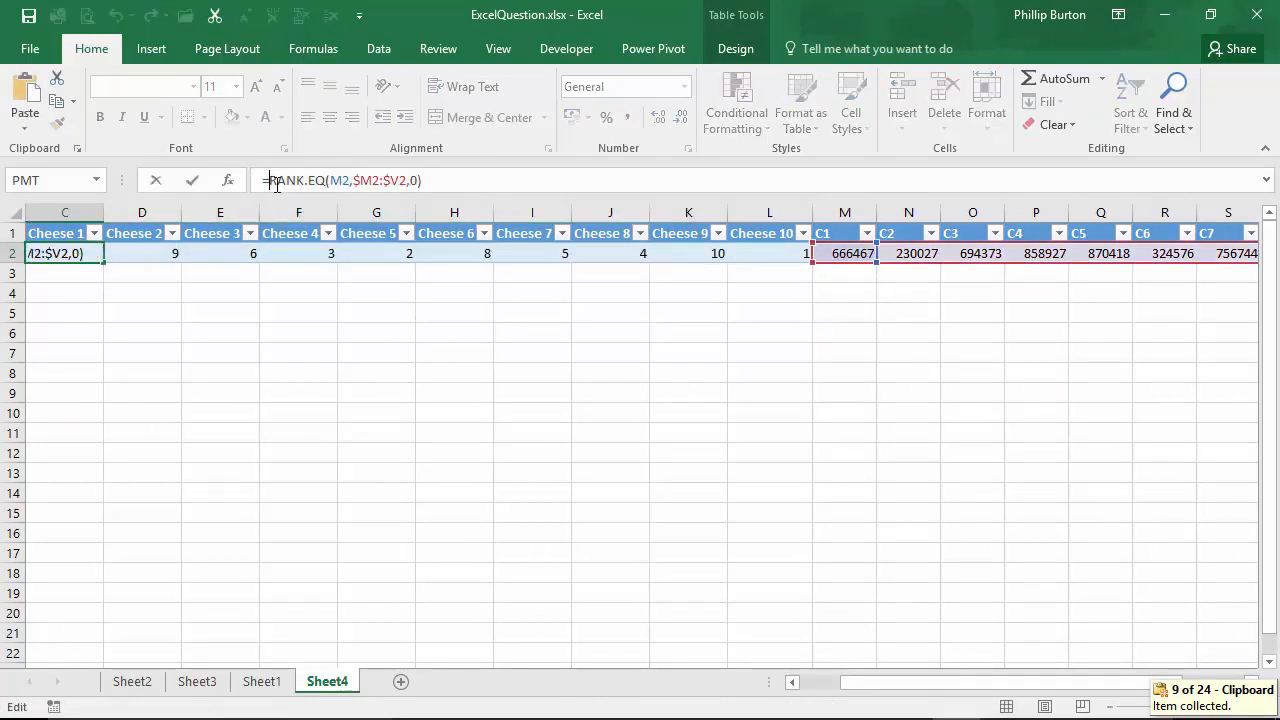
text(if()
key(ctrl+v)
text(>5,)
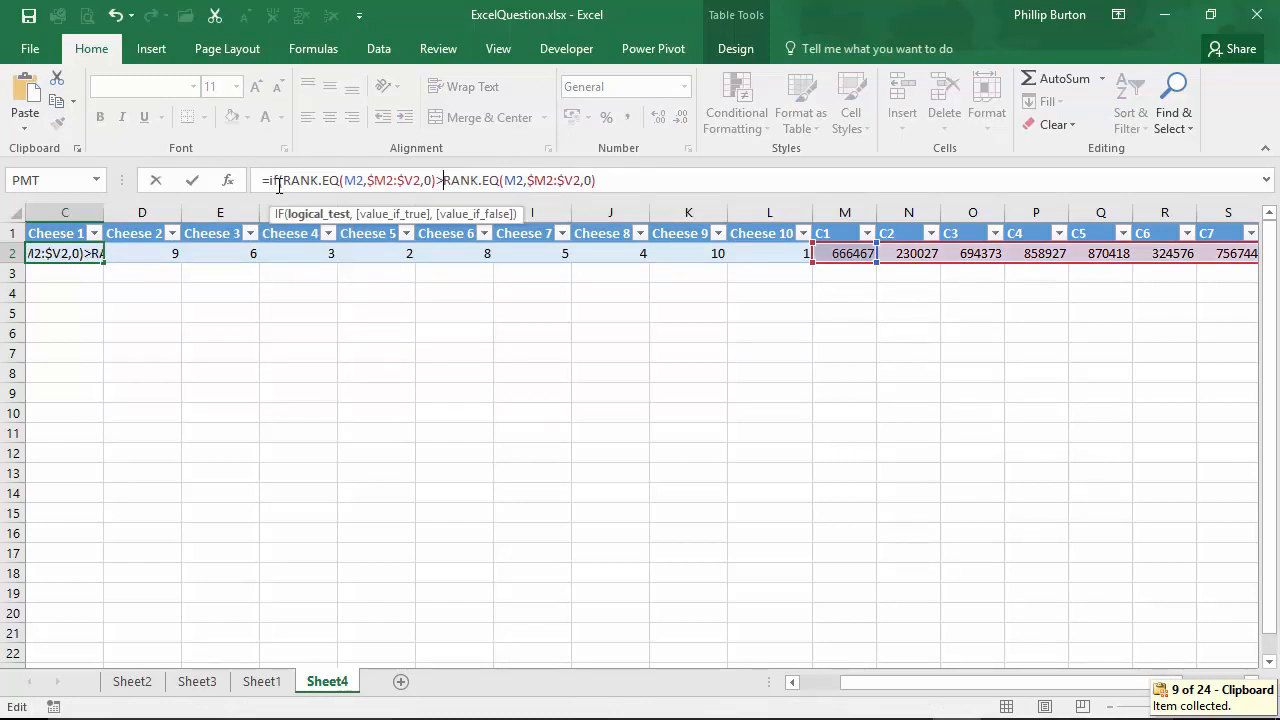
text("",)
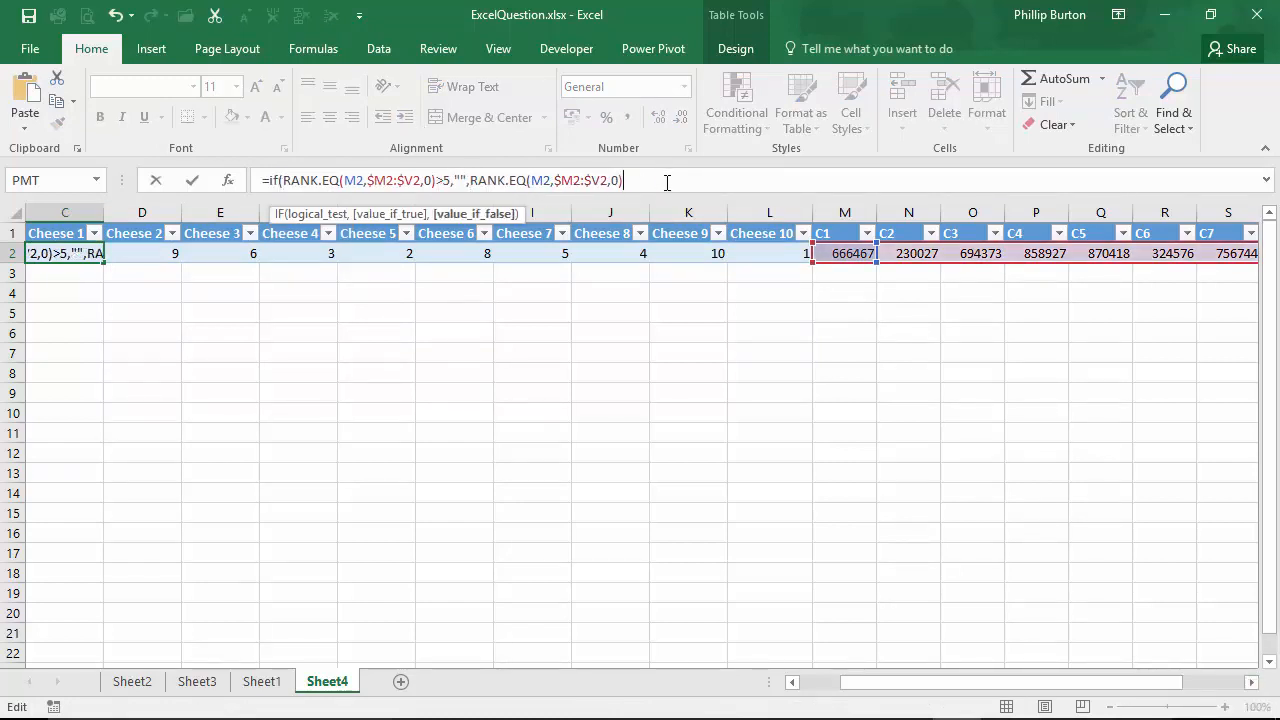
text())
key(ctrl+Return)
Copy the IF rank formula from C2 across row 2 through the Cheese 10 column
key(ctrl+c)
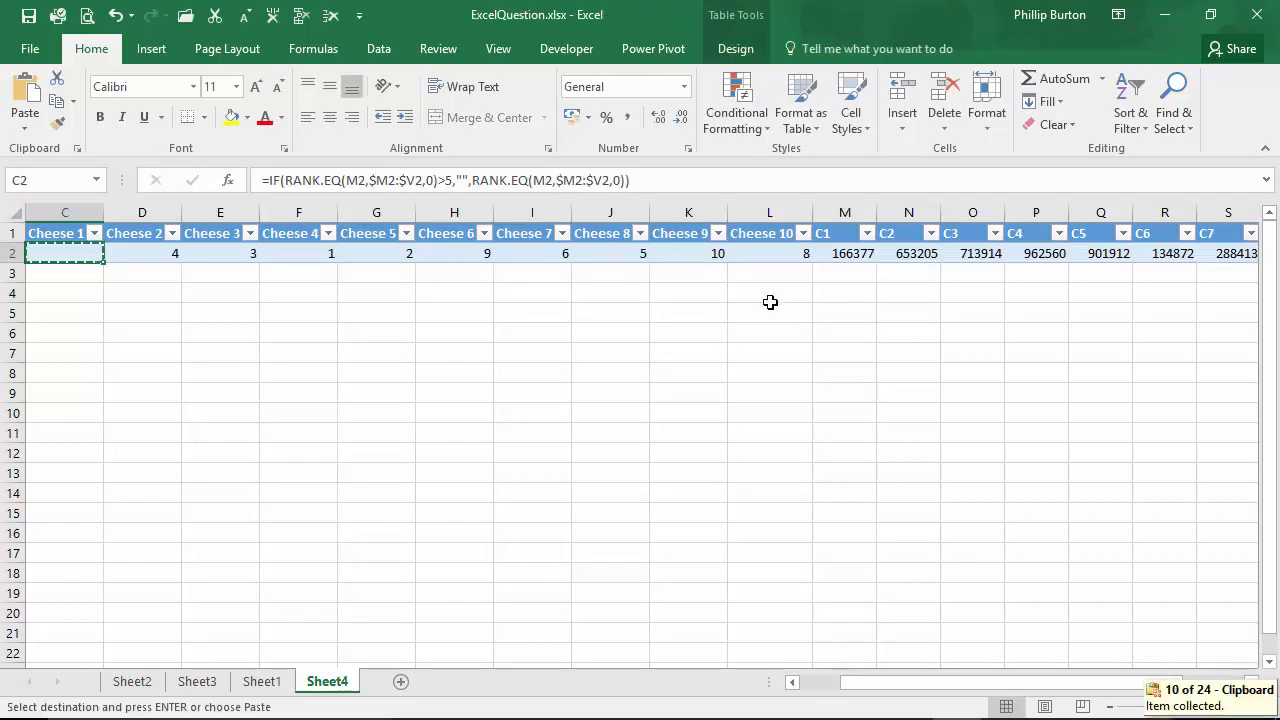
shift+click(768, 254)
key(ctrl+v)
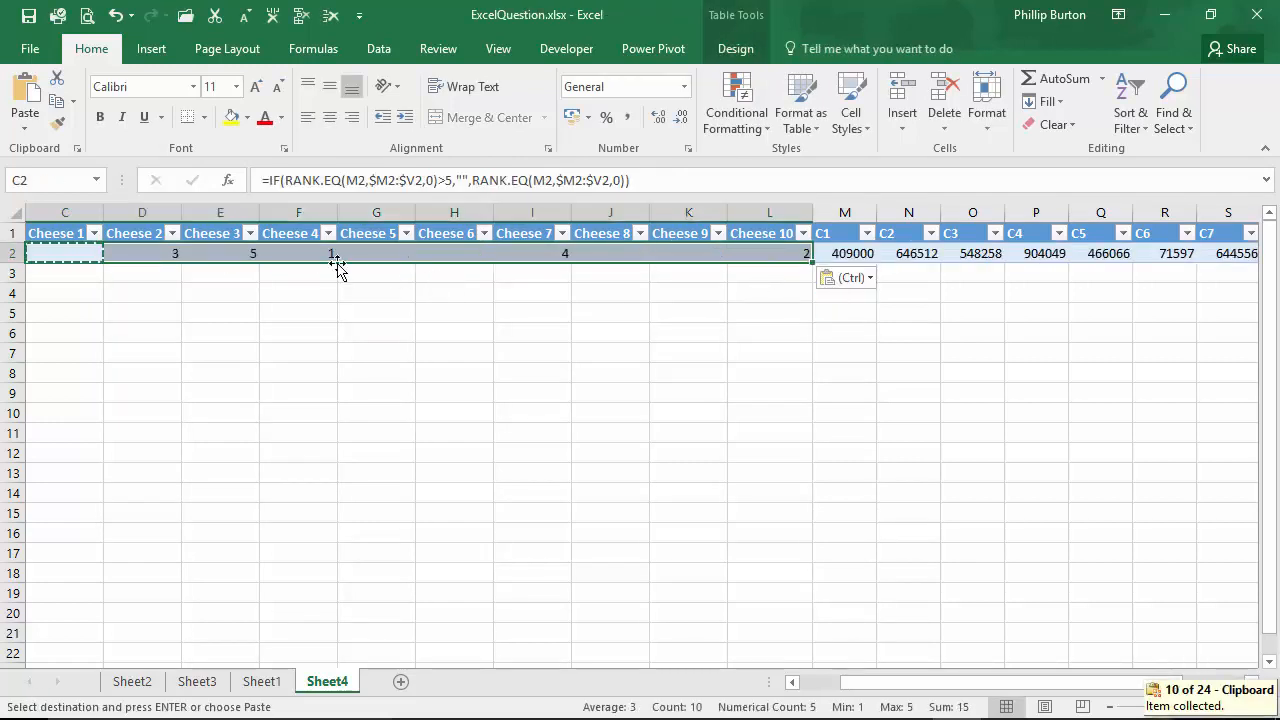
click(320, 253)
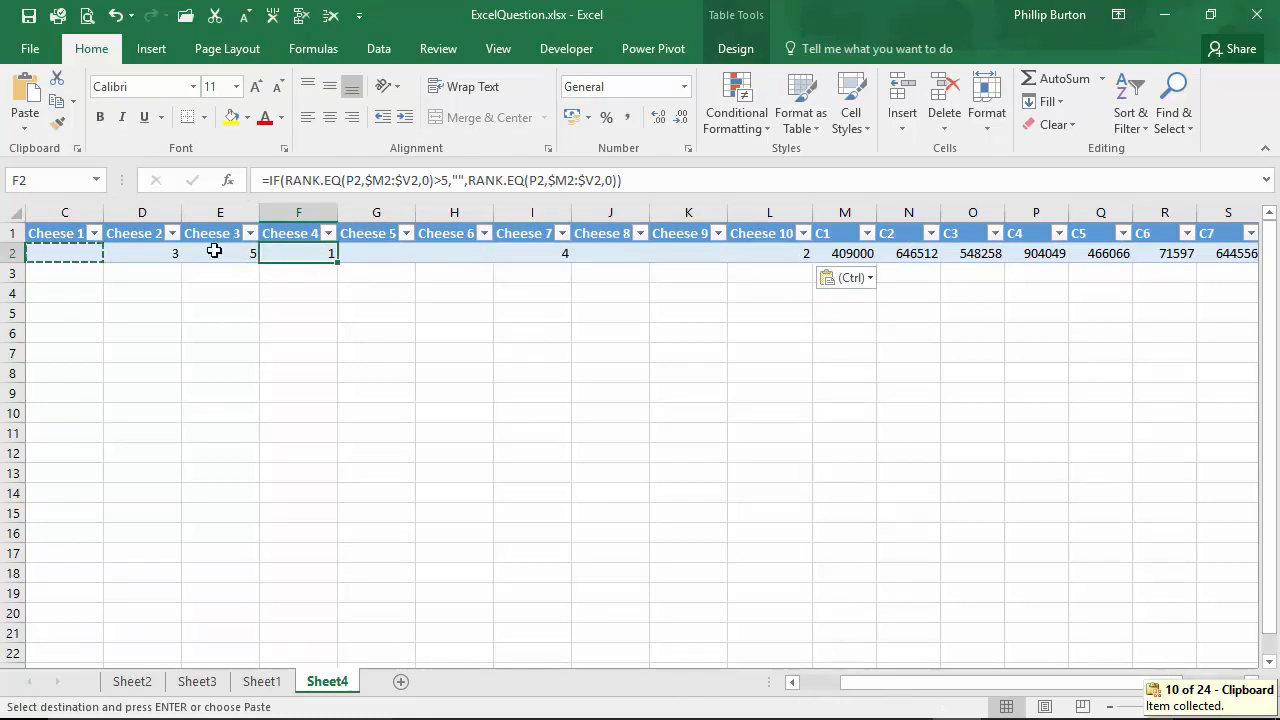
click(540, 253)
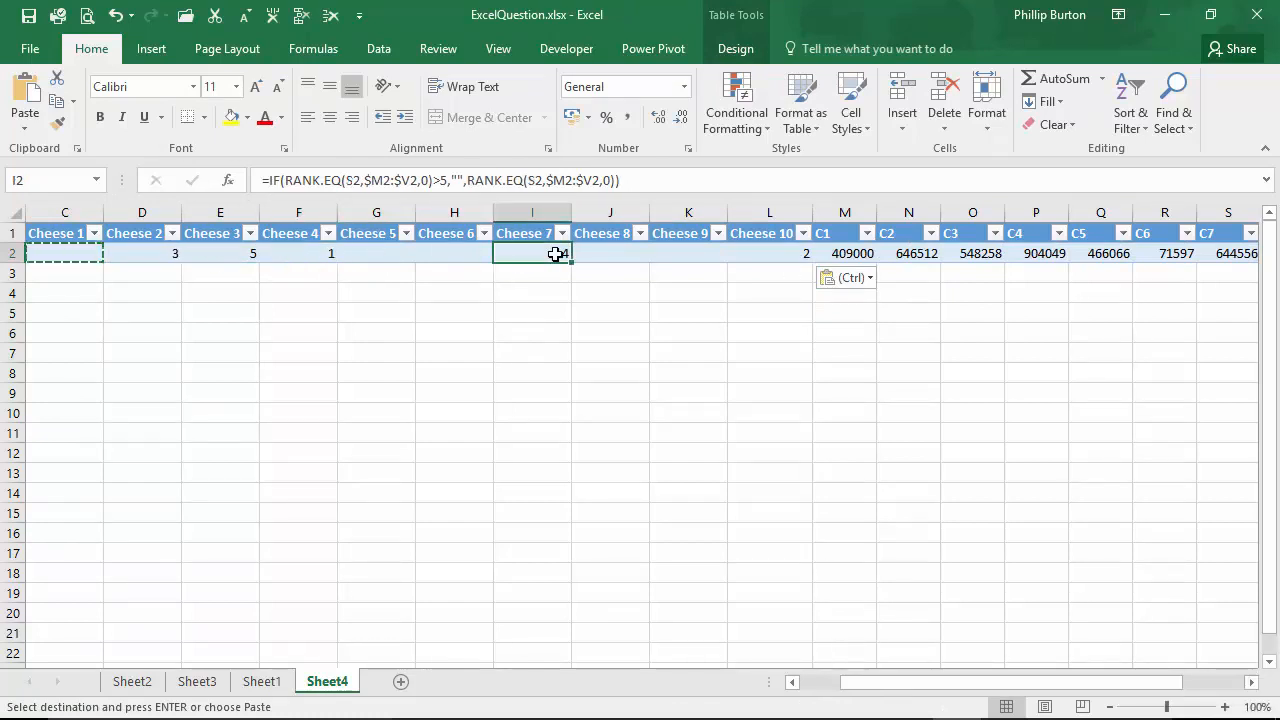
click(794, 253)
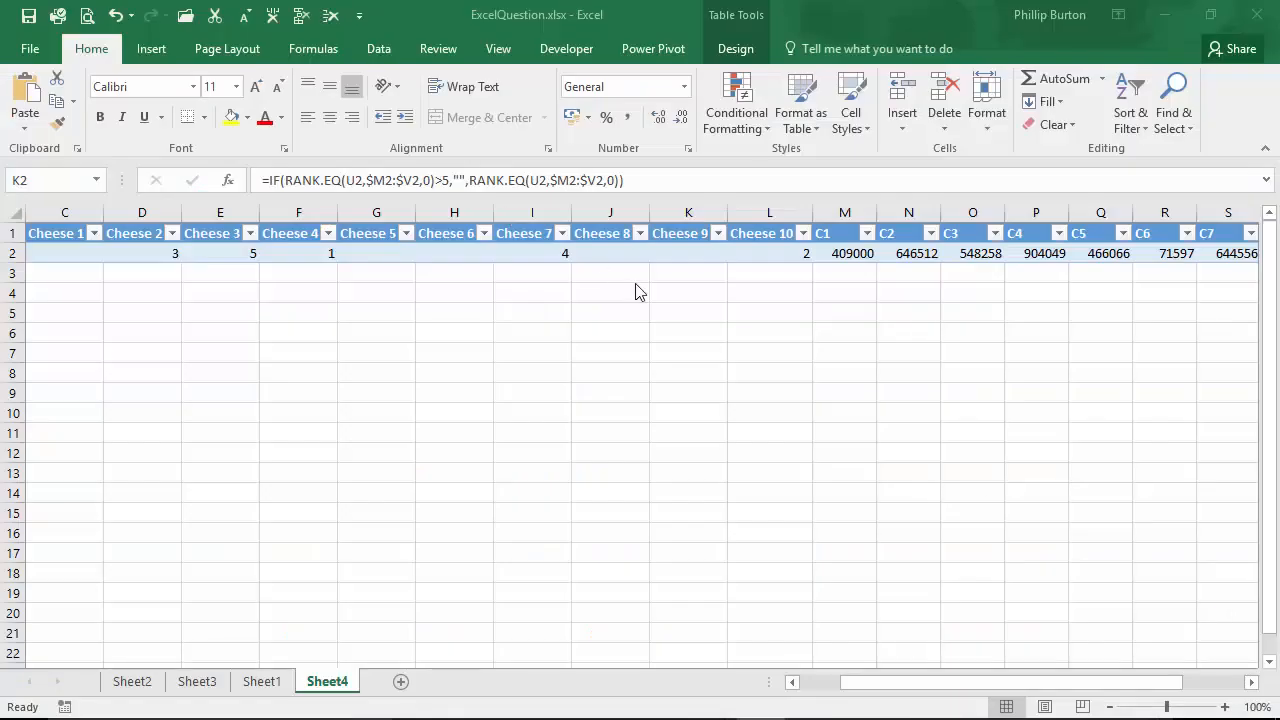
click(651, 257)
Resize the table to the data range $A$1:$V$801
drag(960, 684, 900, 684)
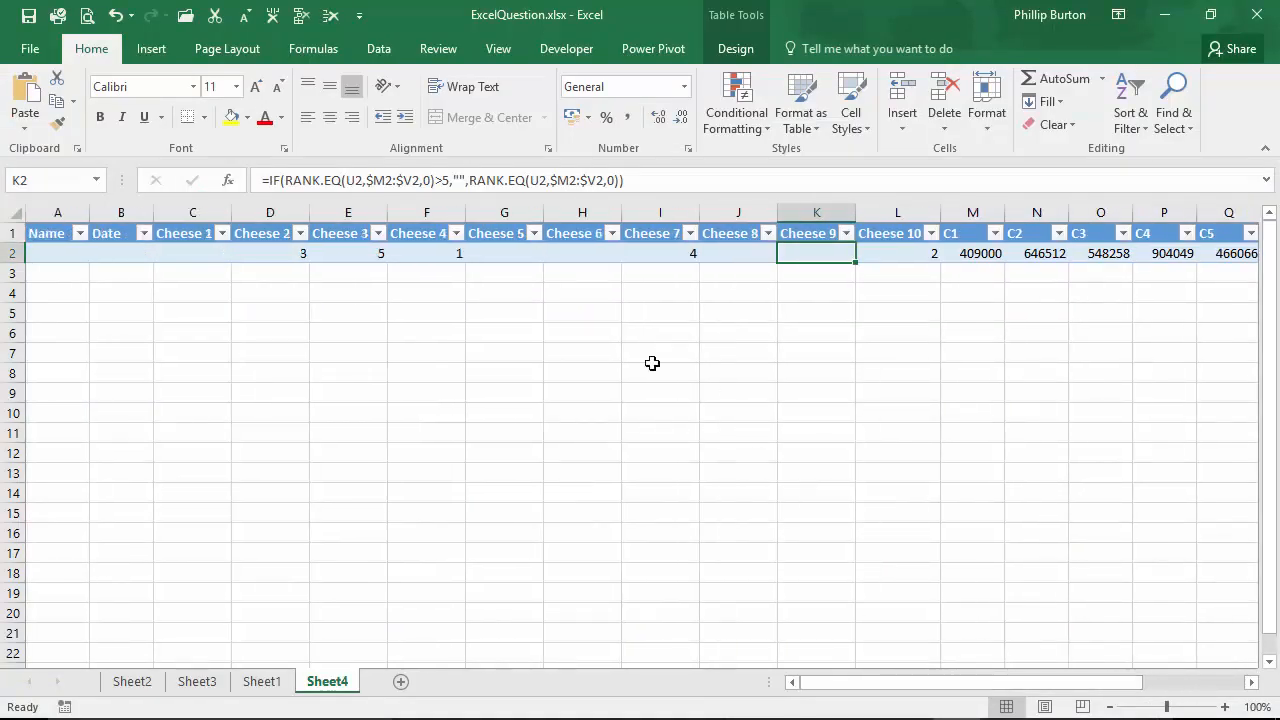
click(586, 254)
click(732, 50)
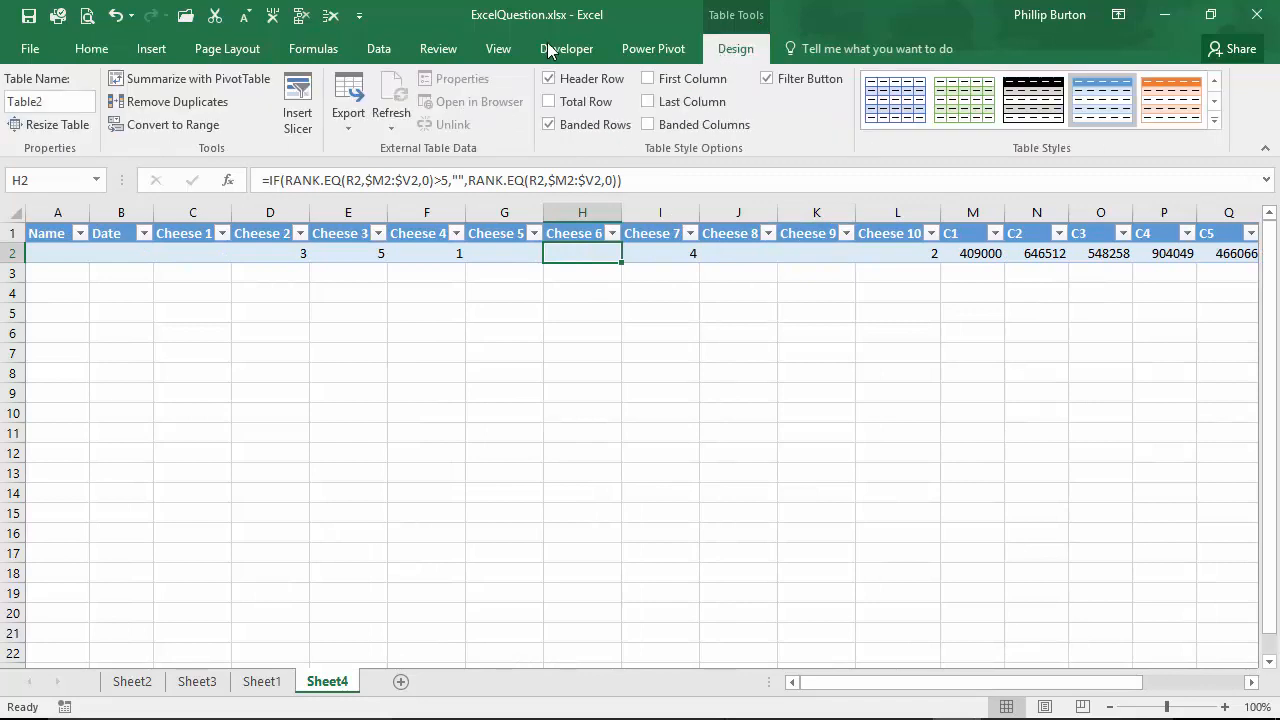
click(57, 124)
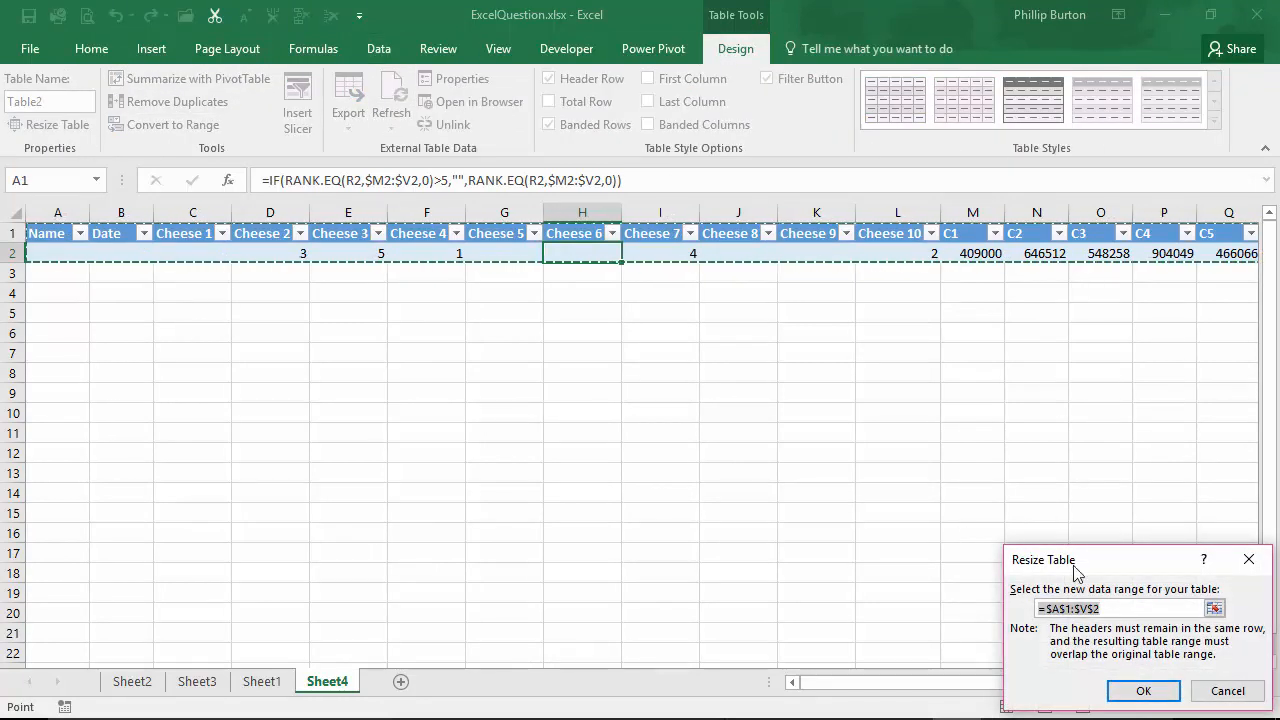
click(1115, 612)
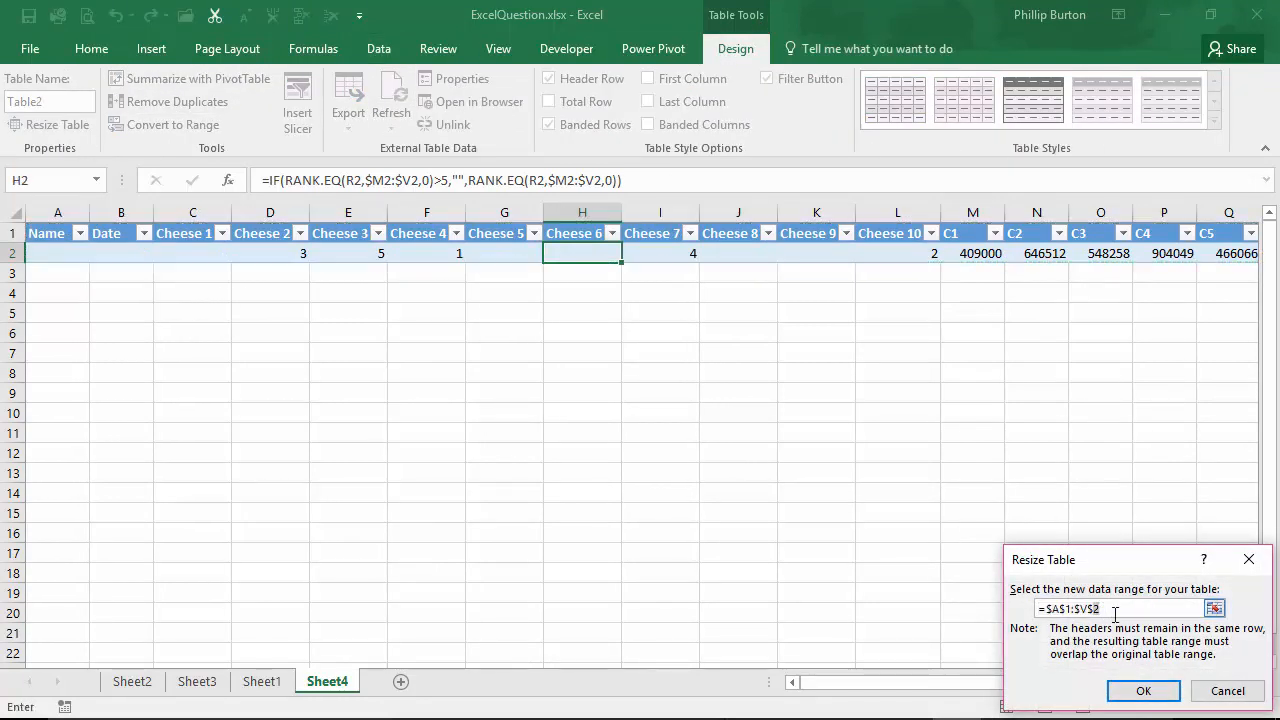
key(BackSpace)
text(801)
click(1143, 690)
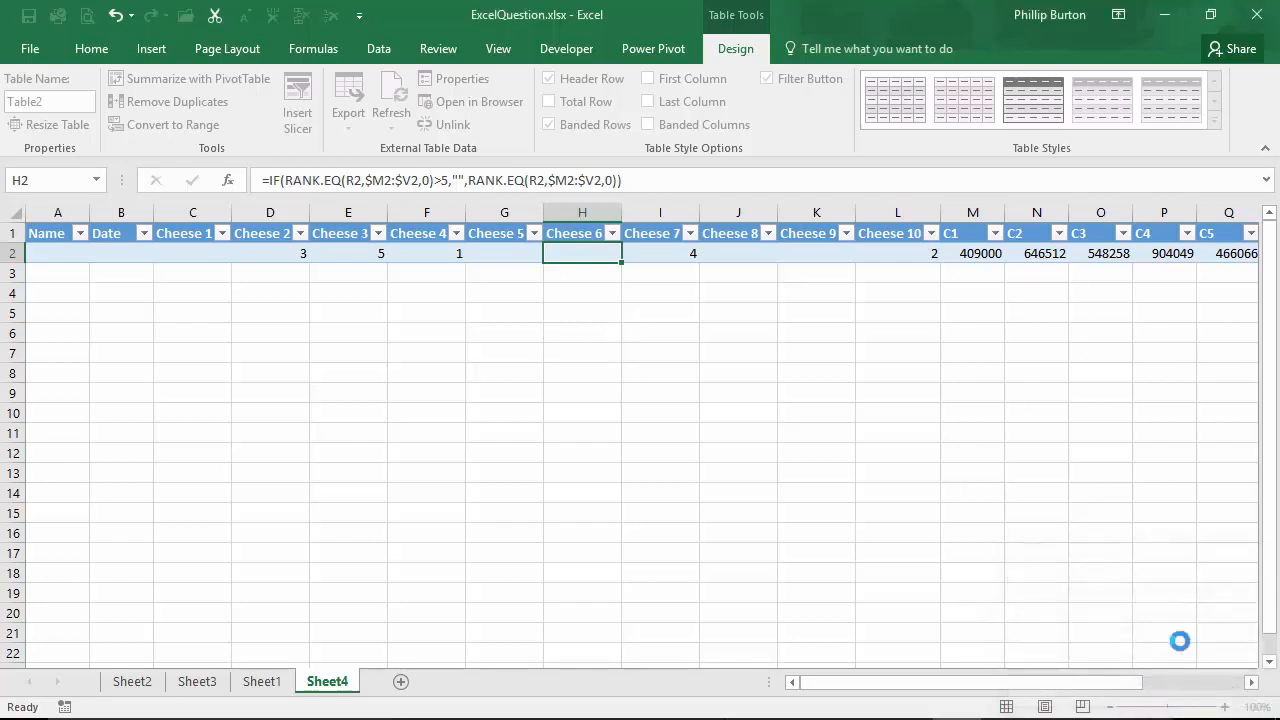
Compare the Cheese 10 formulas in L2 and L3 and examine the random numbers in the C1 and C2 columns
click(890, 253)
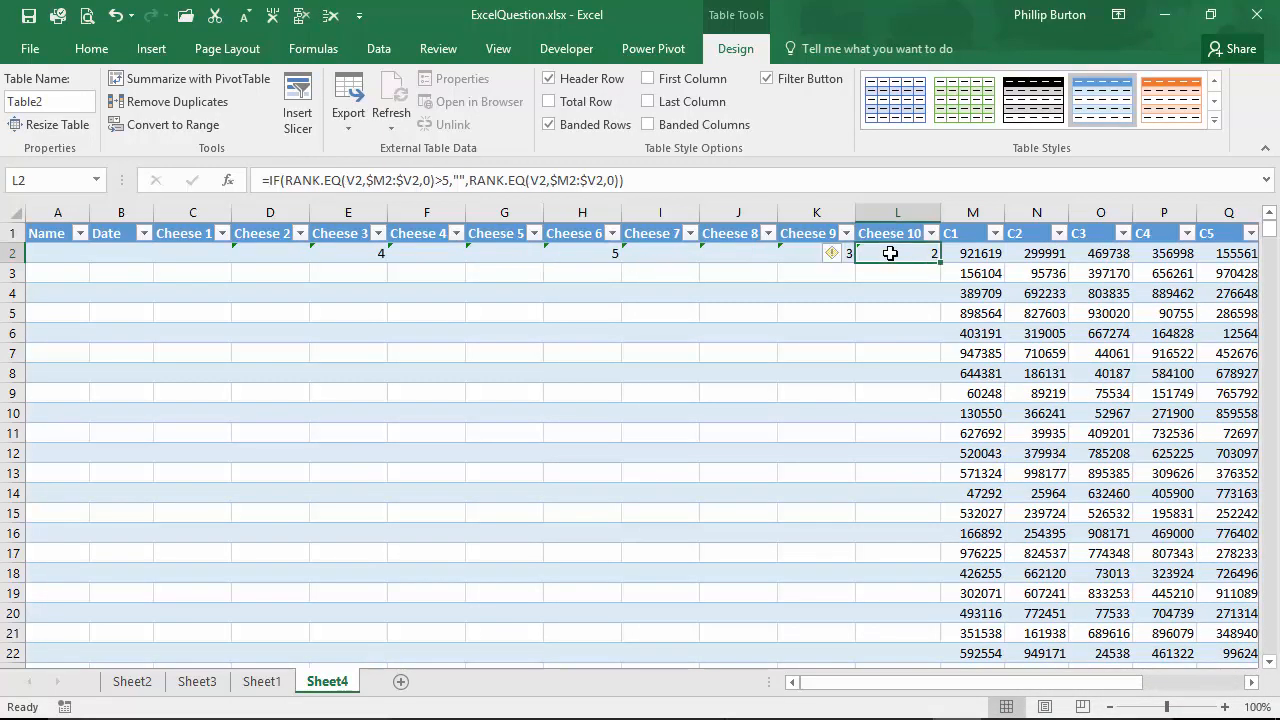
click(535, 293)
drag(988, 298, 990, 420)
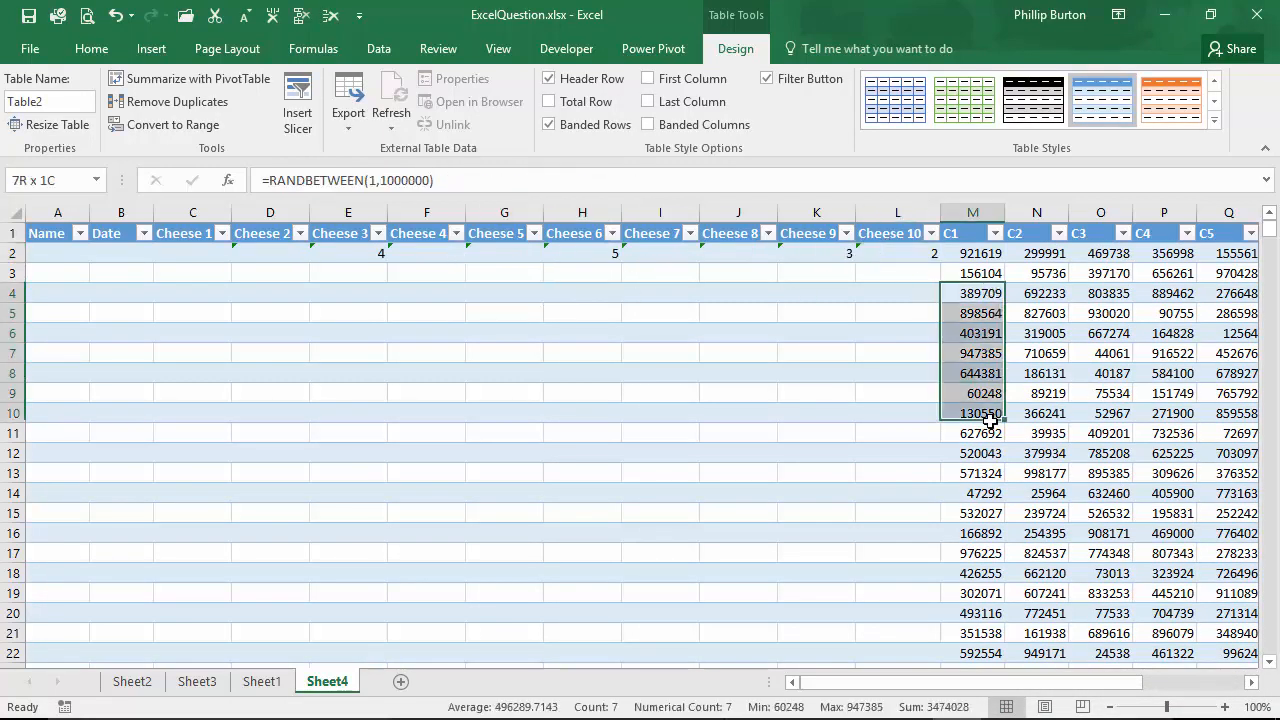
click(989, 418)
click(1001, 336)
click(1035, 314)
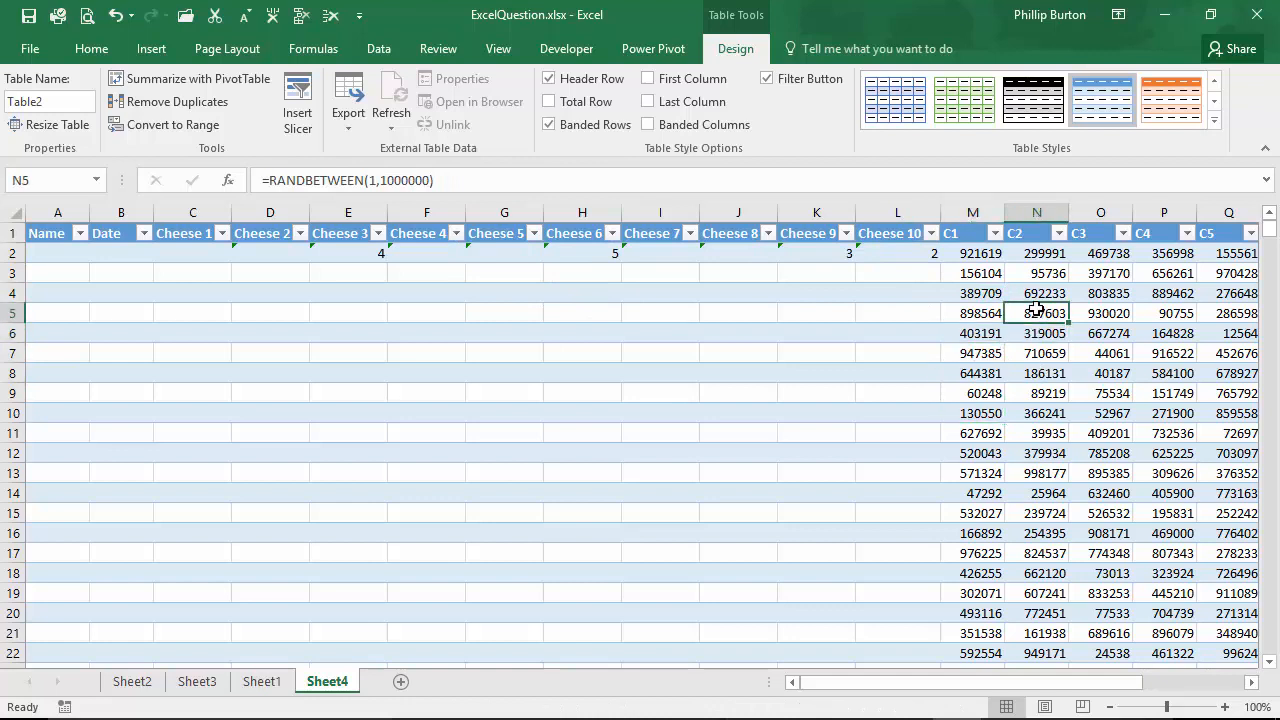
click(1041, 292)
click(958, 252)
click(1018, 253)
click(956, 272)
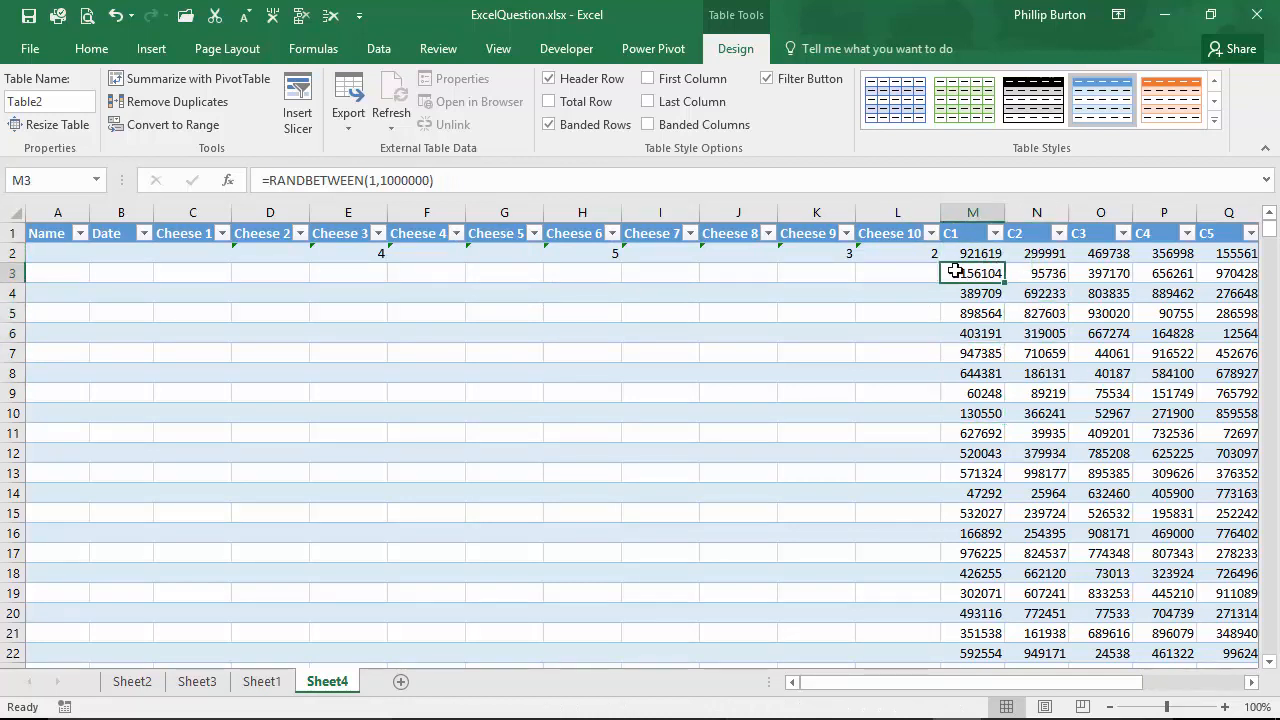
click(932, 271)
click(931, 252)
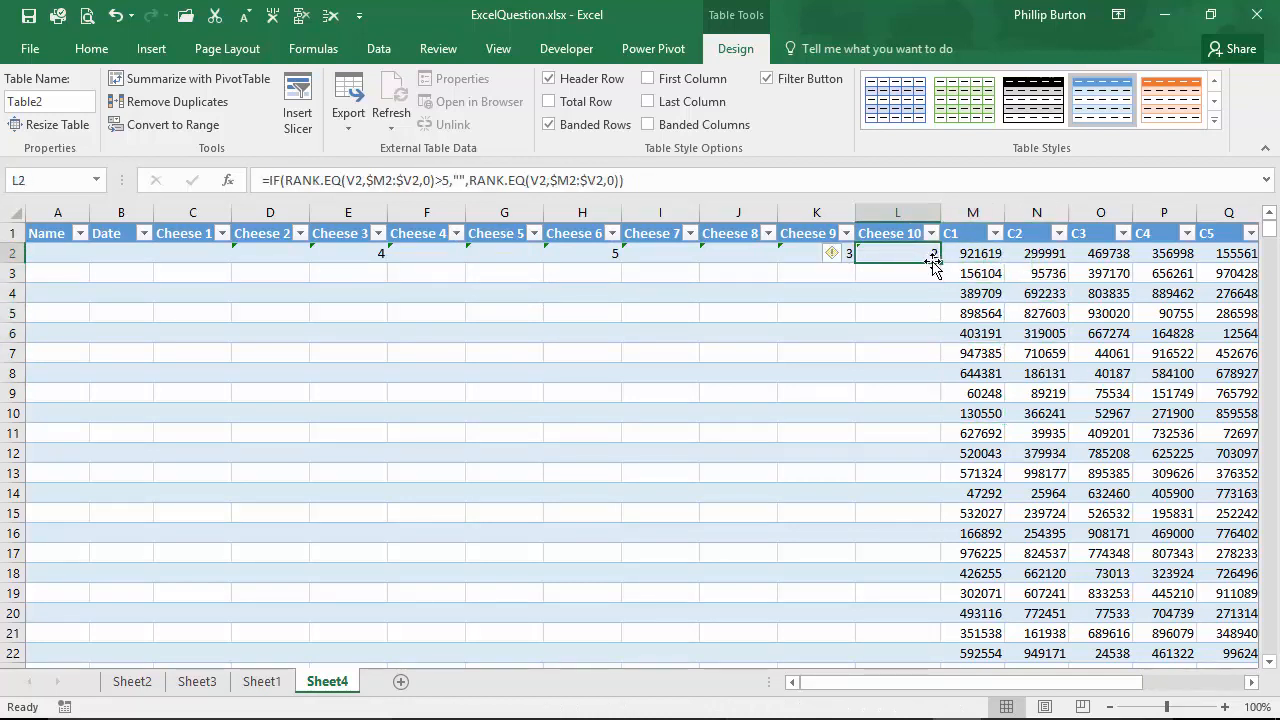
click(928, 271)
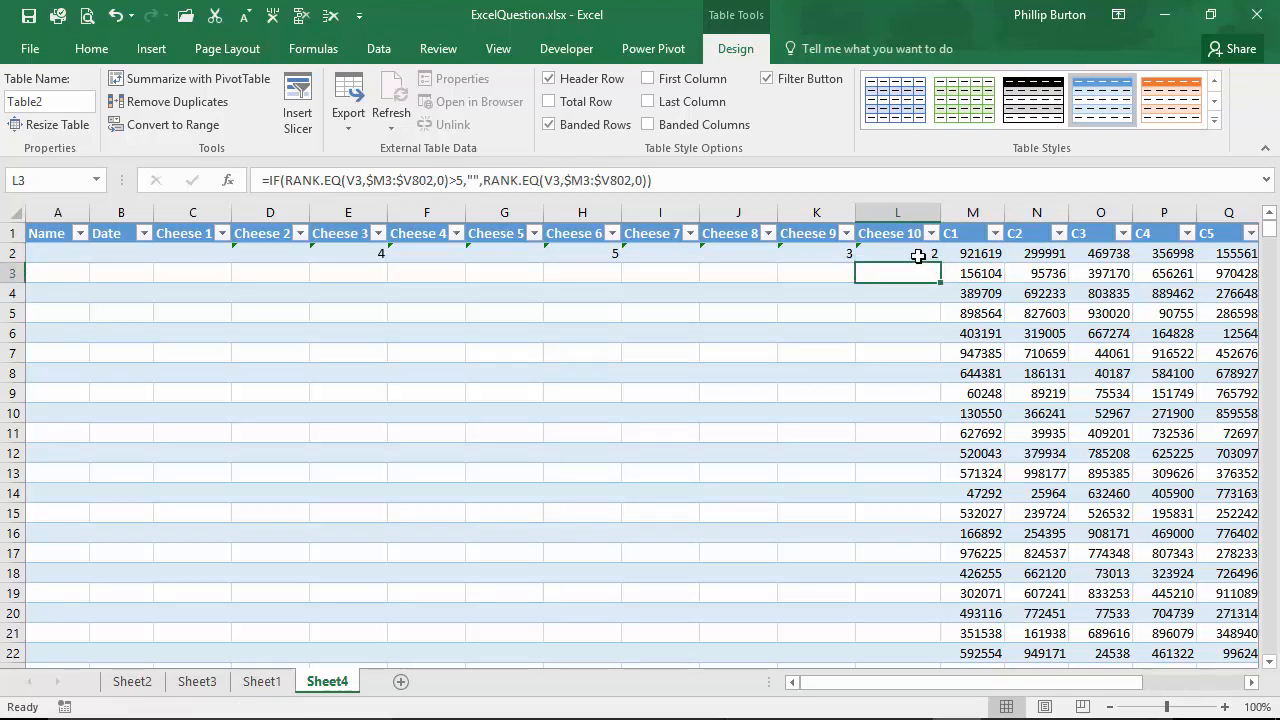
click(919, 255)
click(920, 271)
click(921, 253)
click(925, 273)
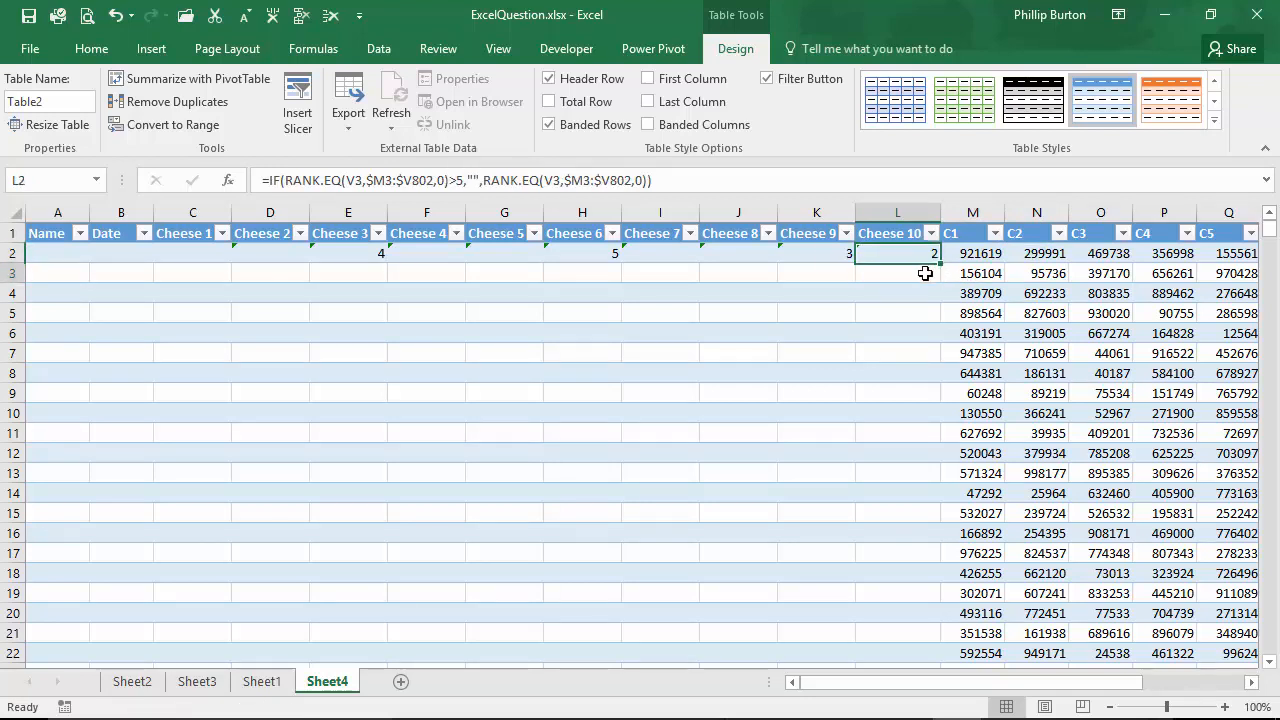
click(914, 256)
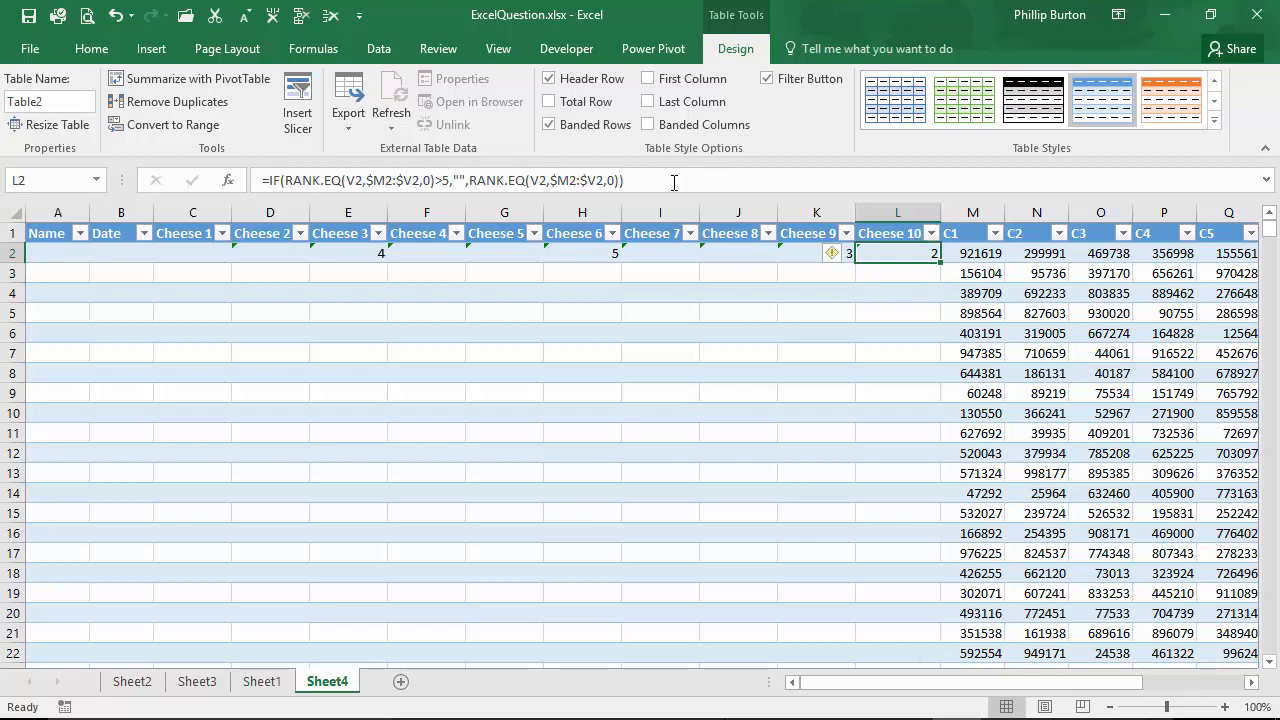
key(Down)
key(Up)
Re-enter L2's IF rank formula to fill the Cheese 10 column, and copy it to C2:K2 for the other cheese columns
click(663, 184)
key(ctrl+Return)
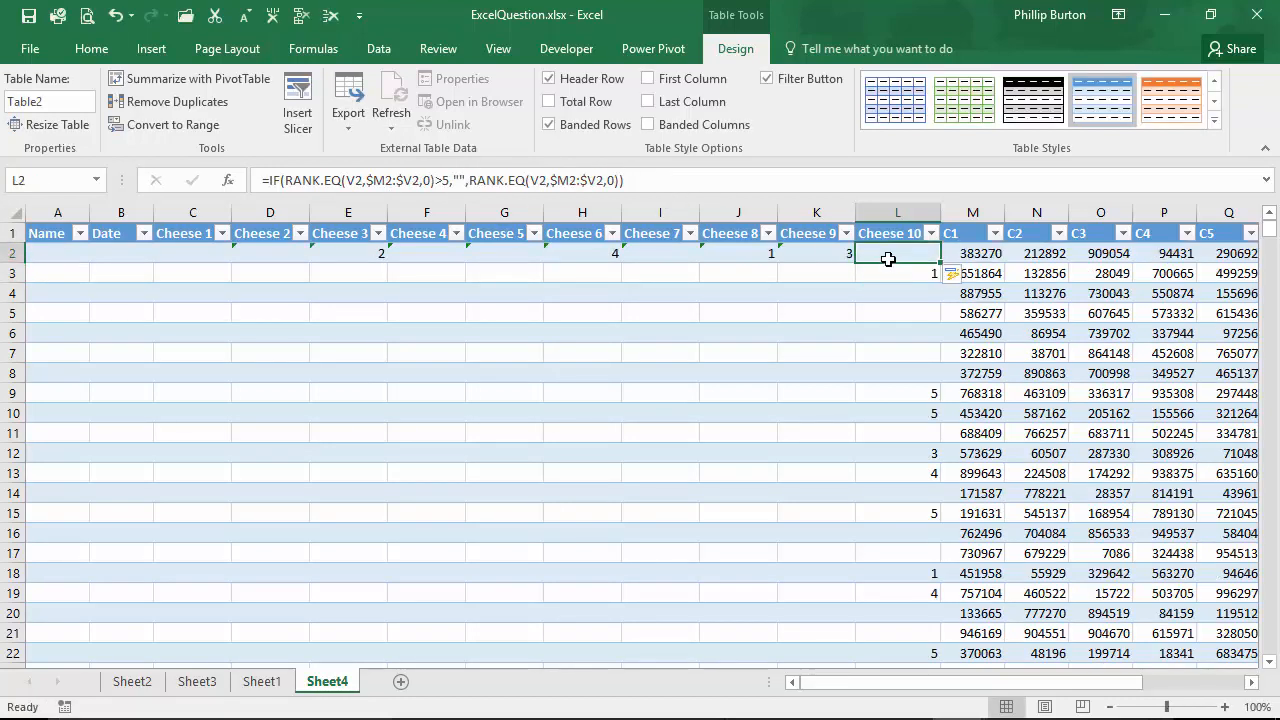
key(ctrl+c)
drag(831, 253, 206, 253)
key(ctrl+v)
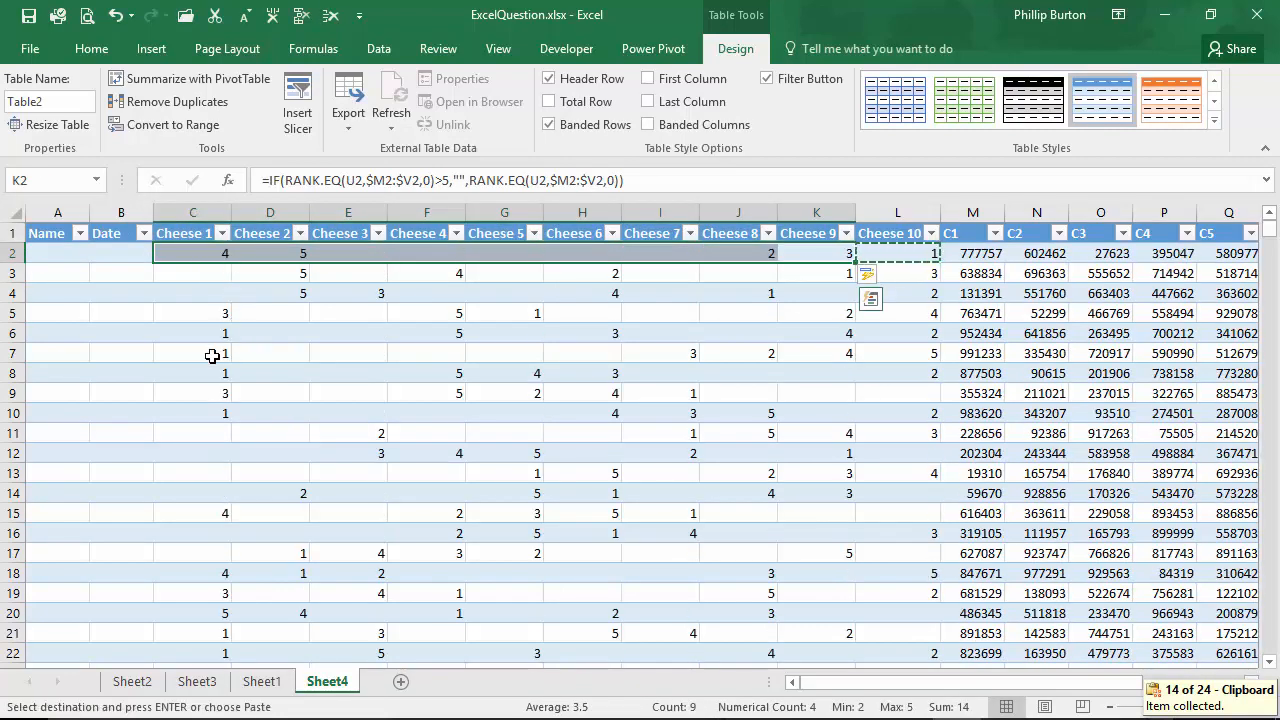
drag(206, 338, 889, 360)
key(Escape)
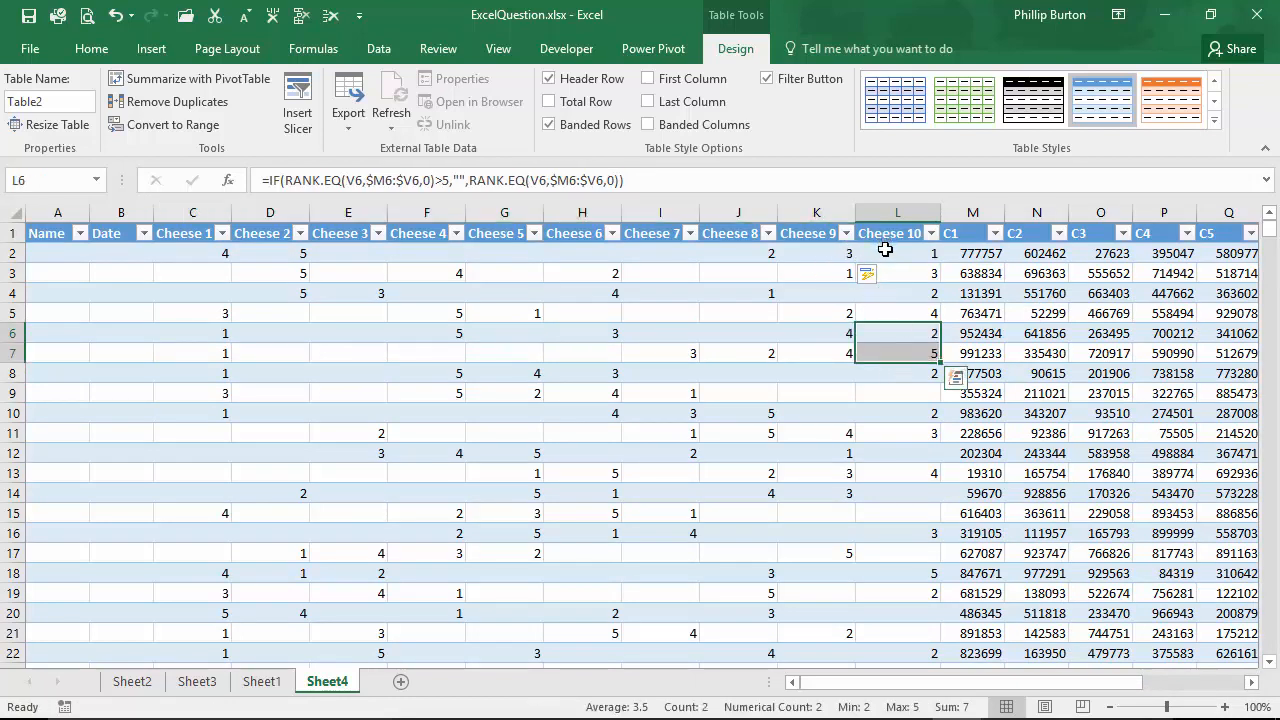
drag(885, 250, 172, 252)
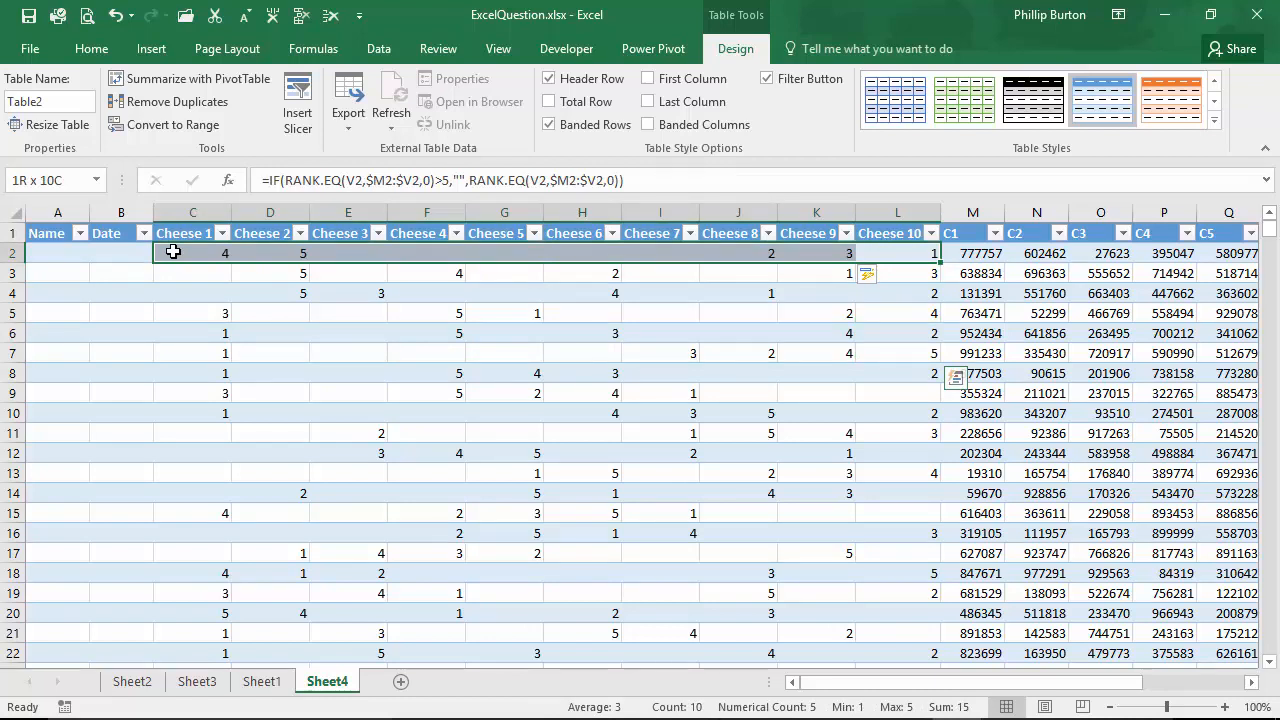
click(408, 377)
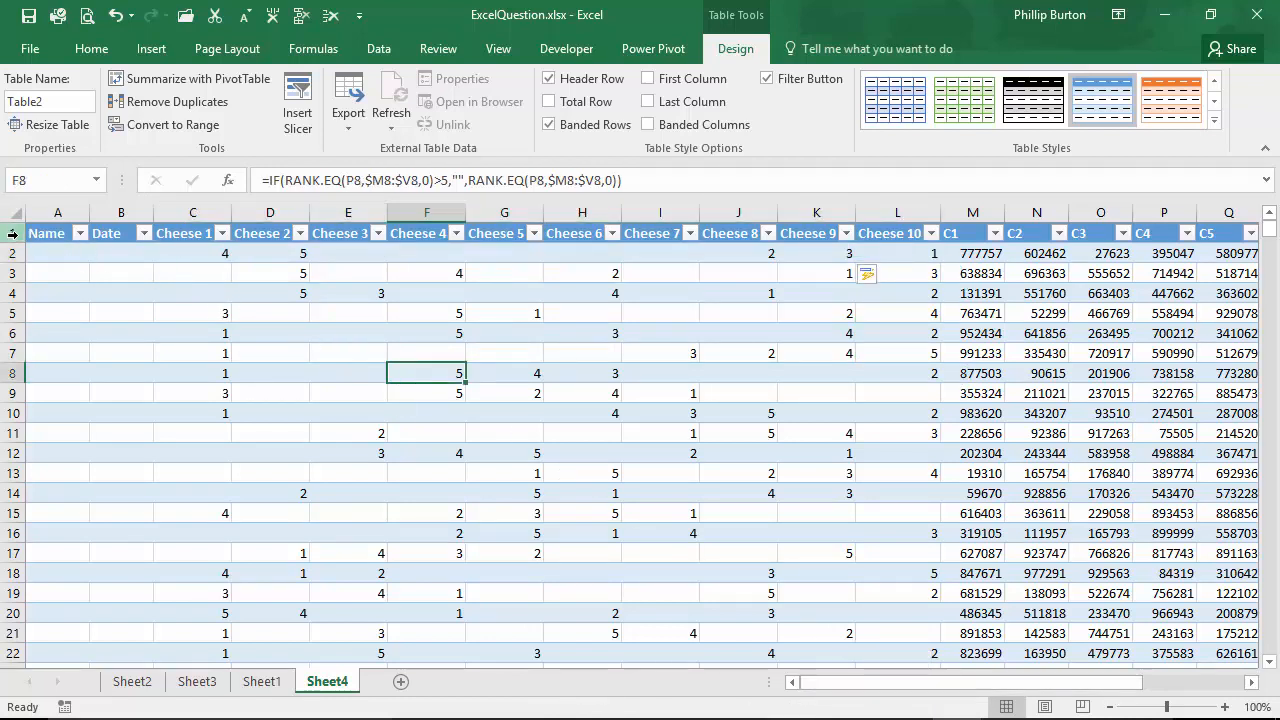
Insert six blank sheet rows above the table's header row
drag(14, 236, 25, 336)
right_click(63, 317)
click(110, 453)
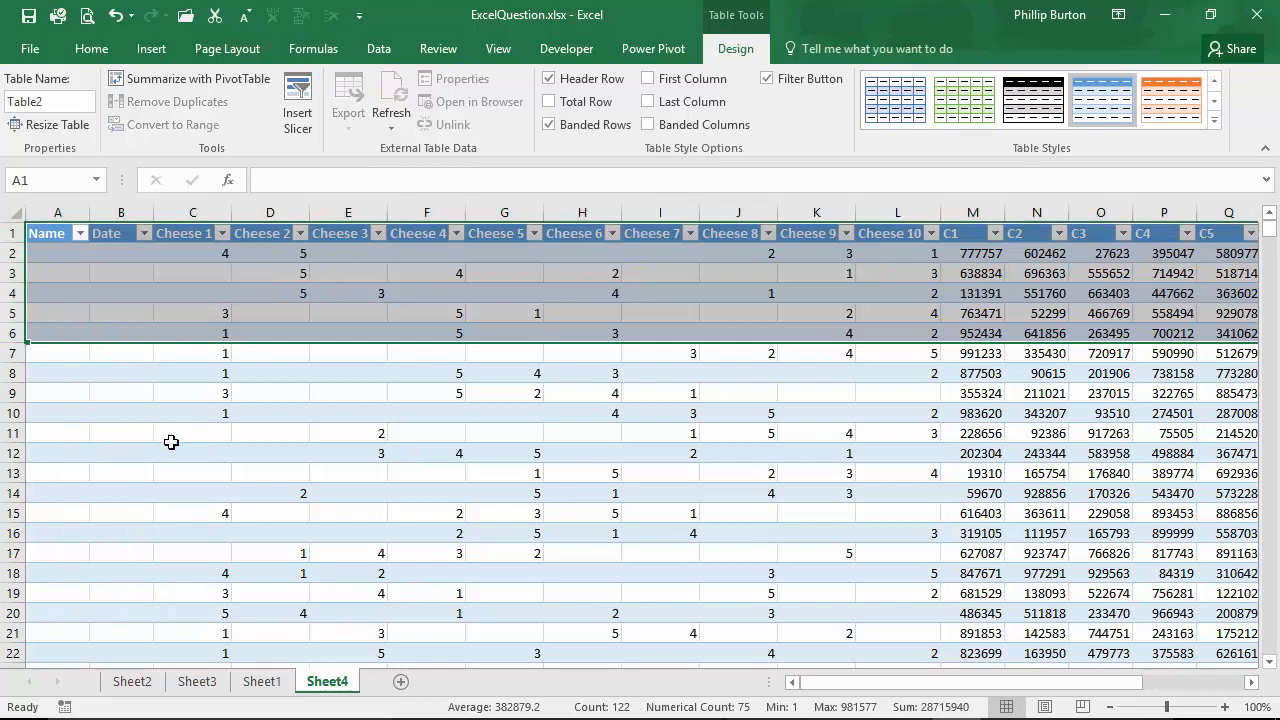
click(315, 374)
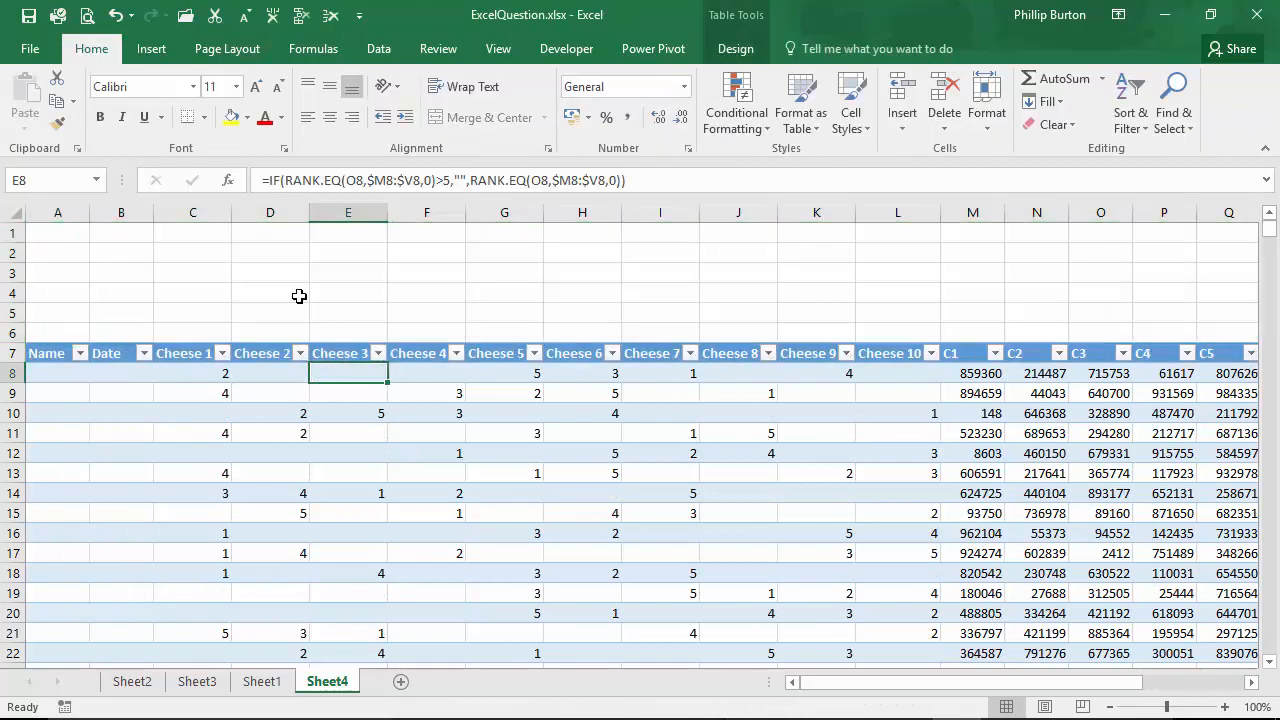
Enter the rank values 1 to 5 down B1:B5 above the table, and make C1 the active cell
click(124, 232)
text(1)
key(Return)
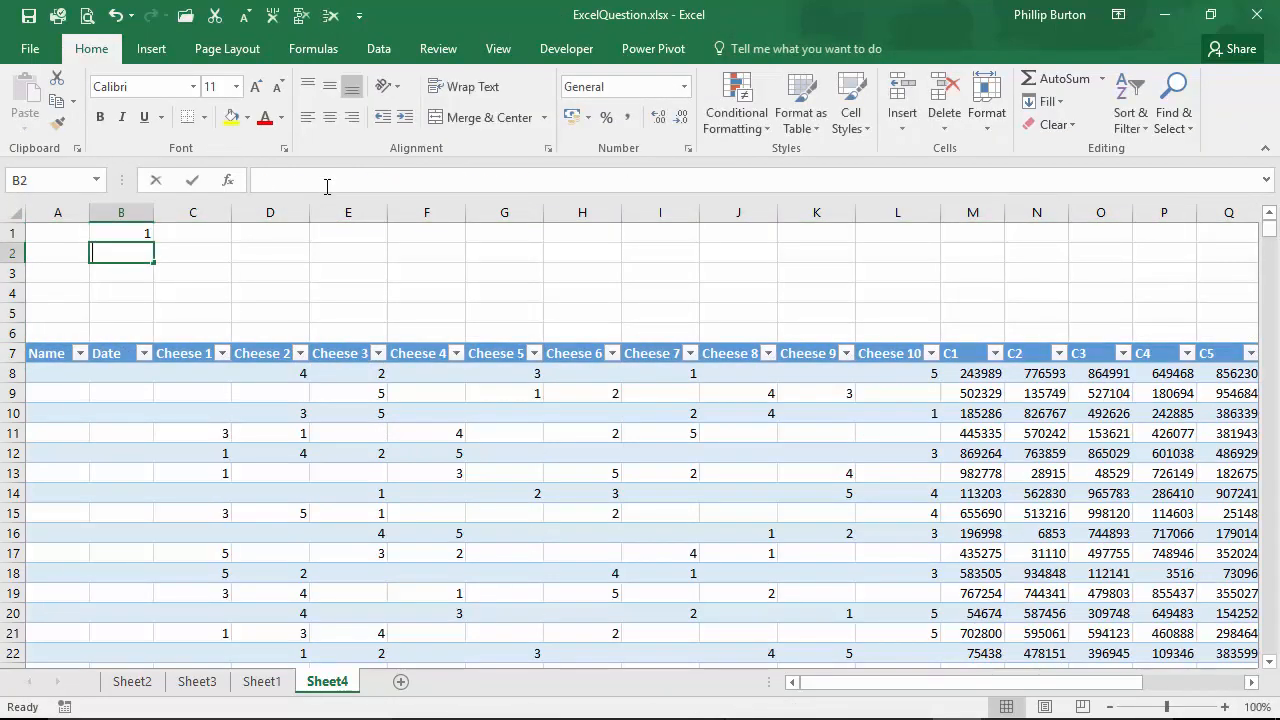
text(2)
key(Return)
text(3)
key(Return)
text(4)
key(Return)
text(5)
key(Tab)
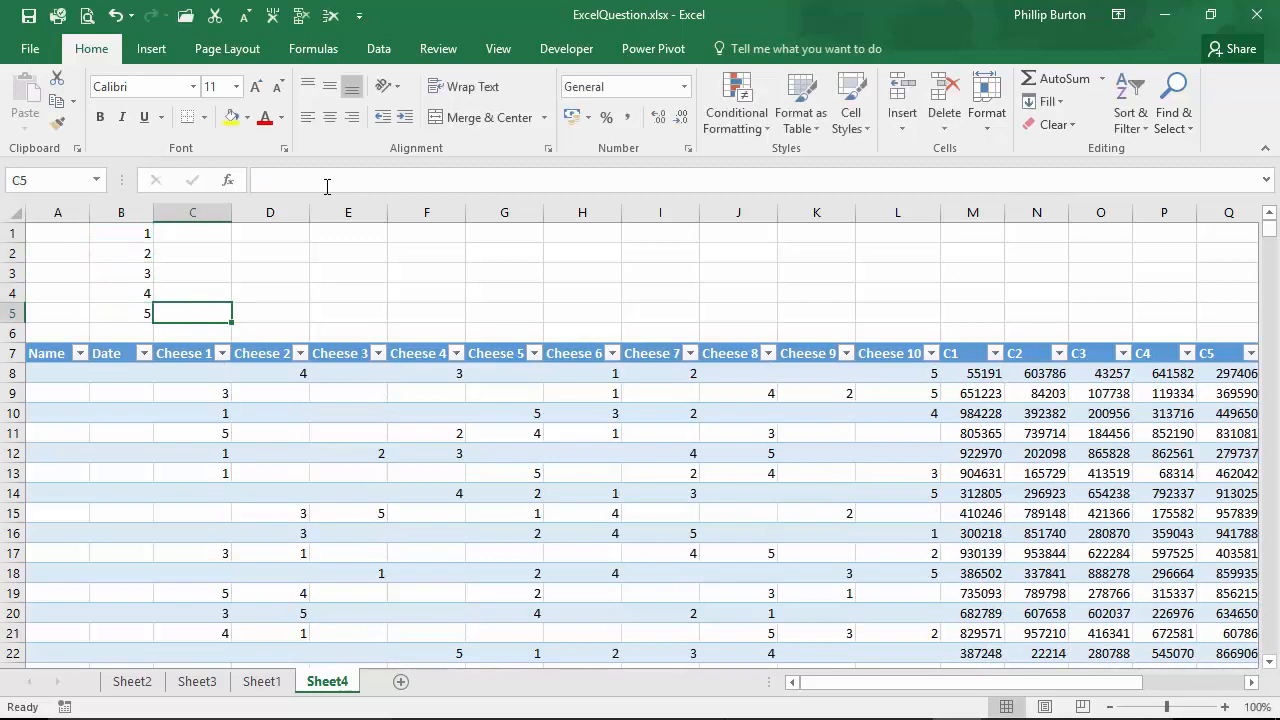
key(Up)
key(Up)
key(Up)
key(Up)
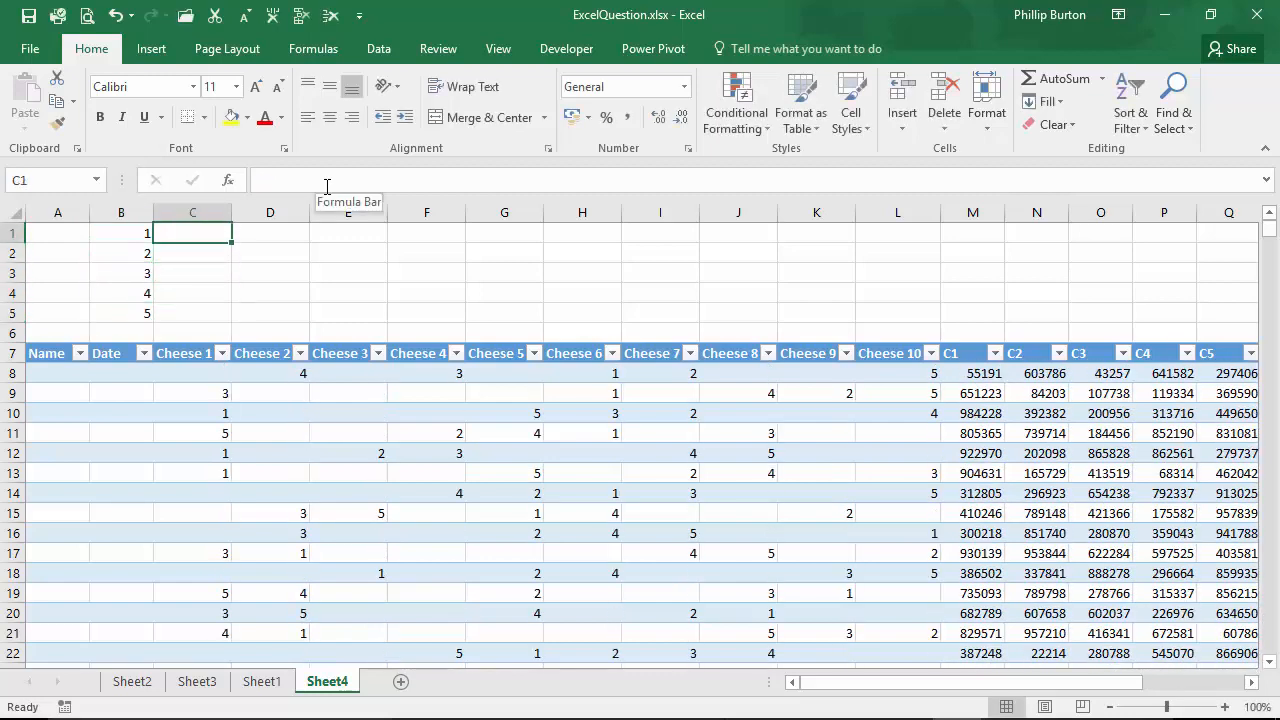
text(=sumif)
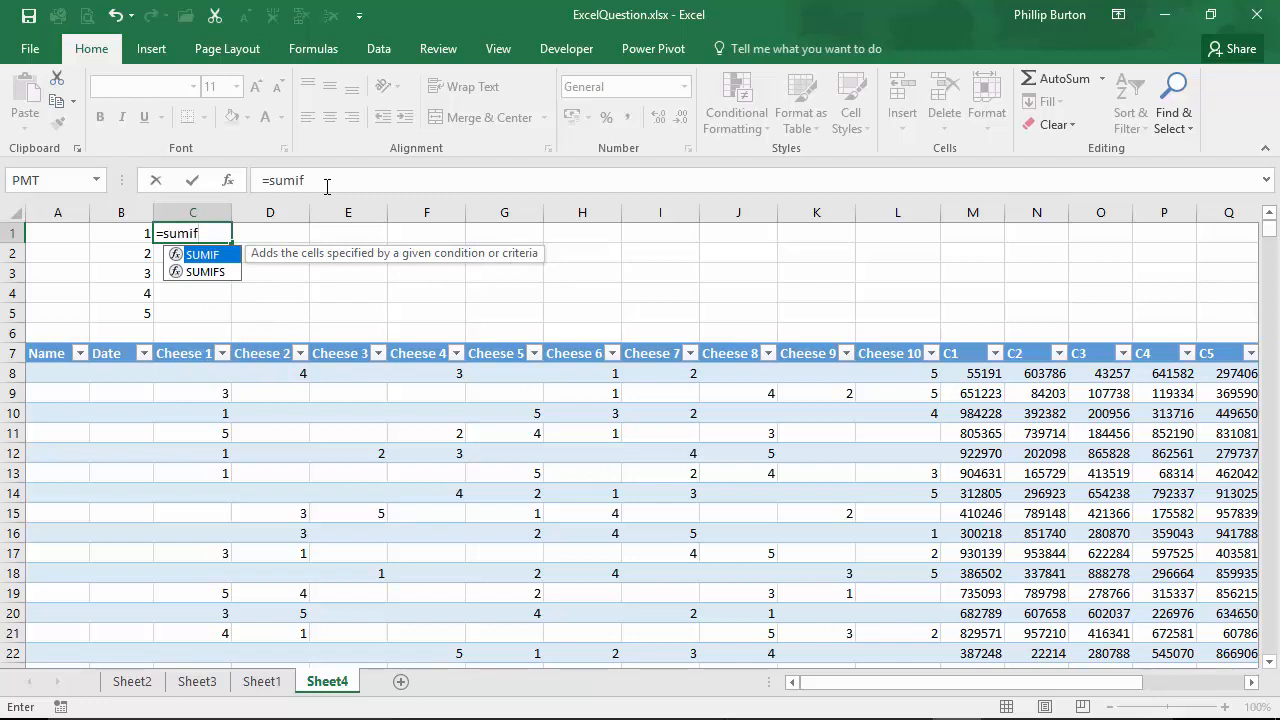
text(()
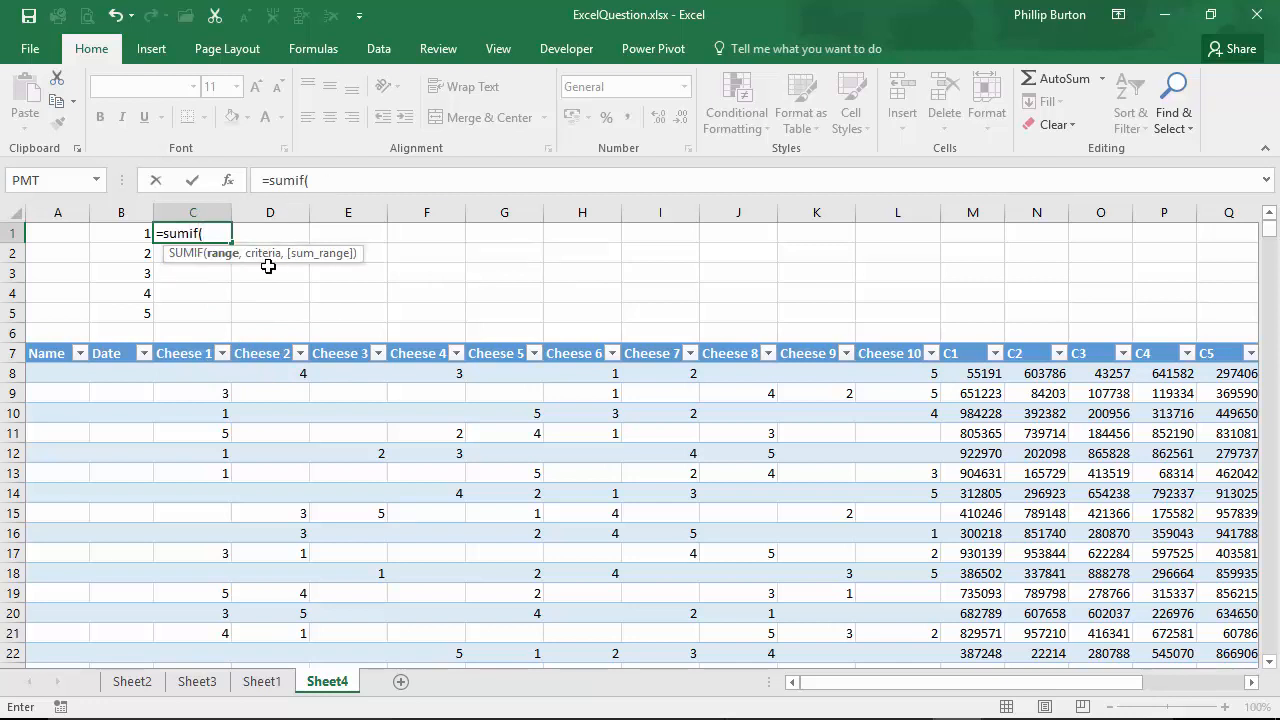
key(BackSpace)
key(BackSpace)
key(BackSpace)
key(BackSpace)
key(BackSpace)
key(BackSpace)
Enter =COUNTIF(C8:C808,B1) in C1 to count the rank 1 entries in the Cheese 1 column
text(countif)
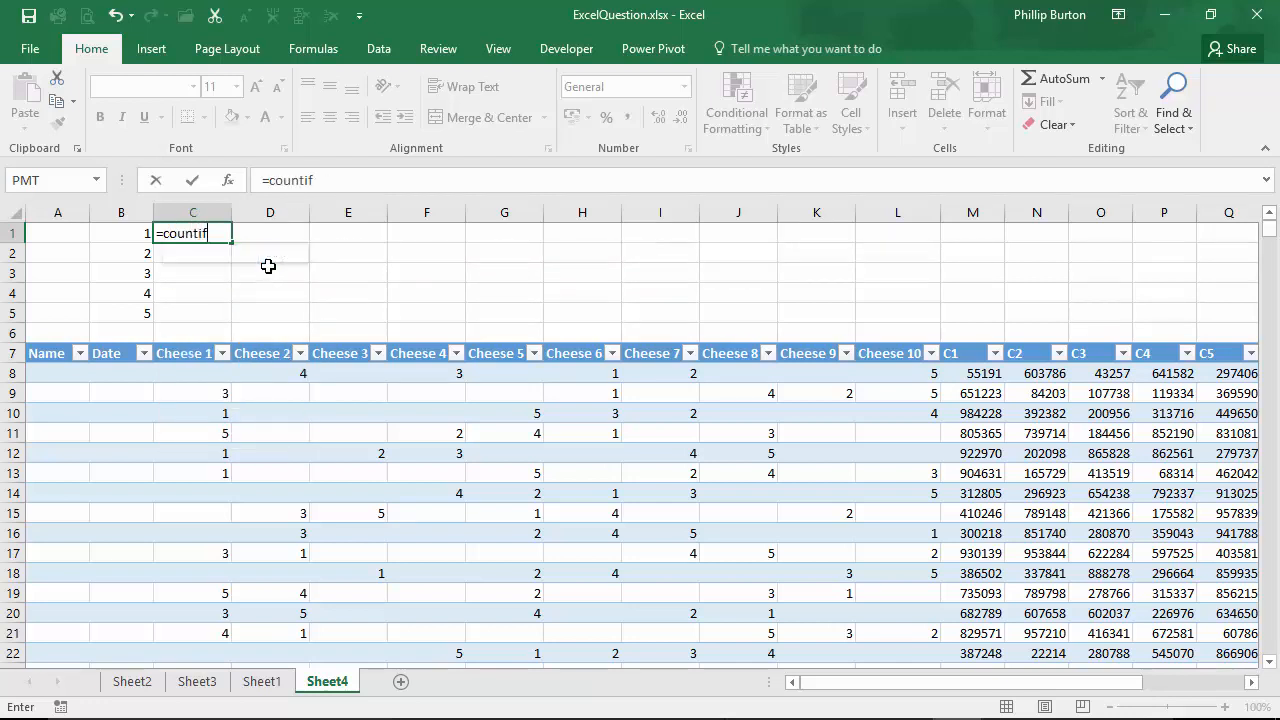
text(()
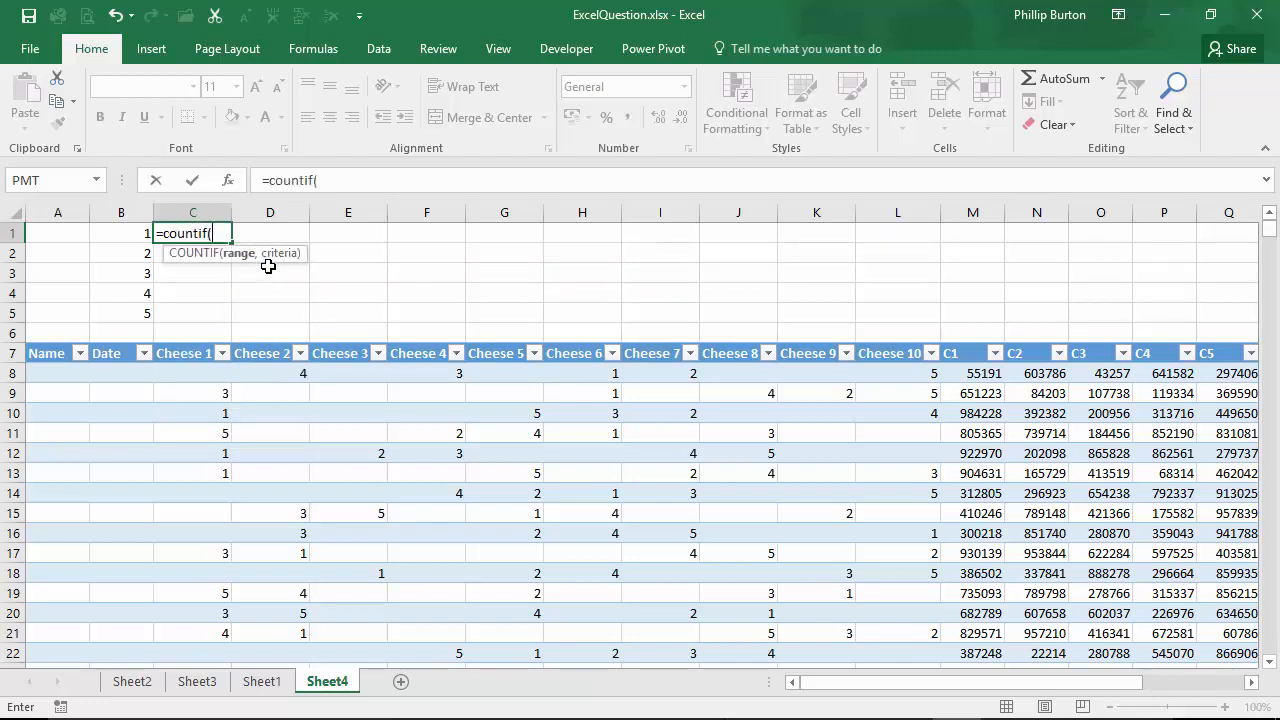
click(193, 341)
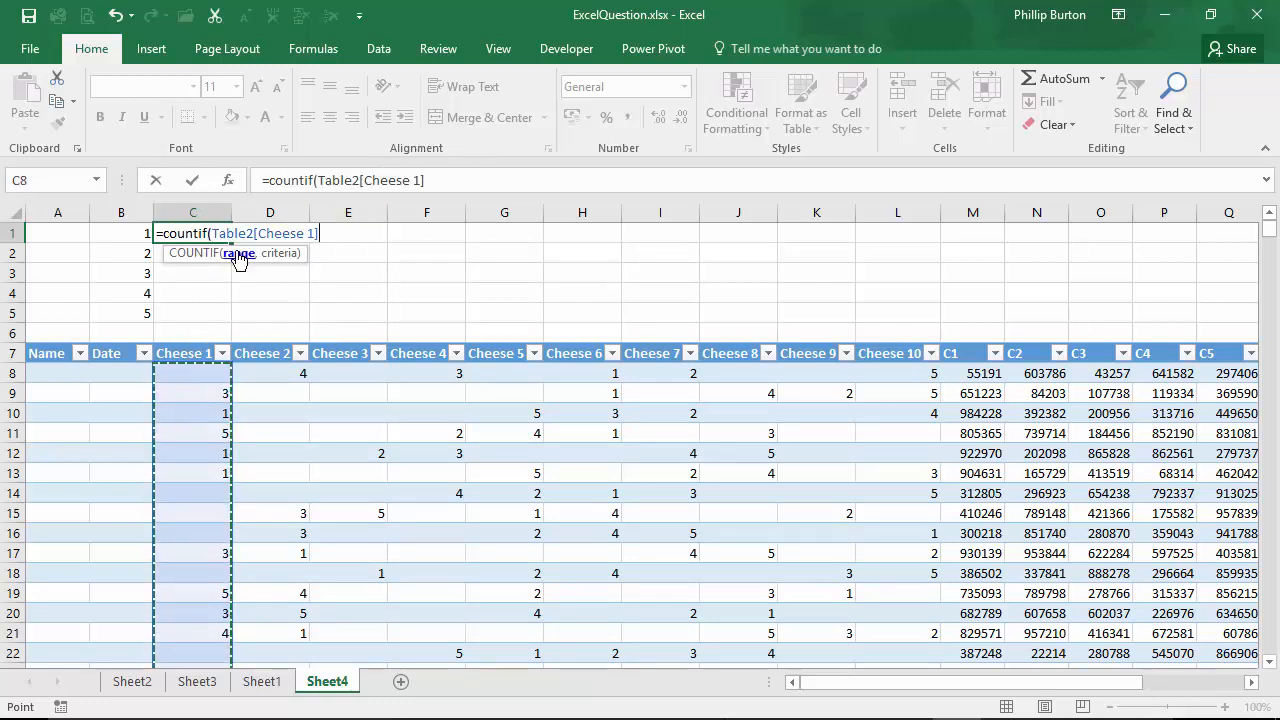
drag(316, 182, 666, 194)
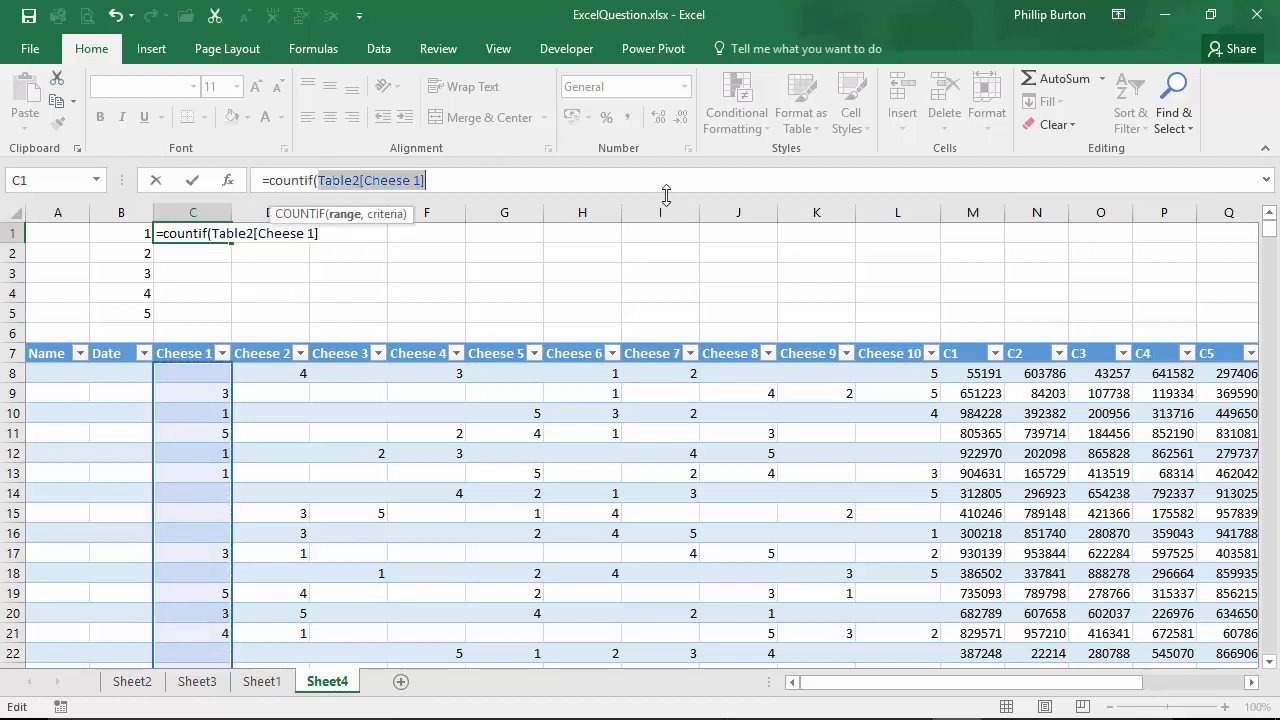
text(c8:)
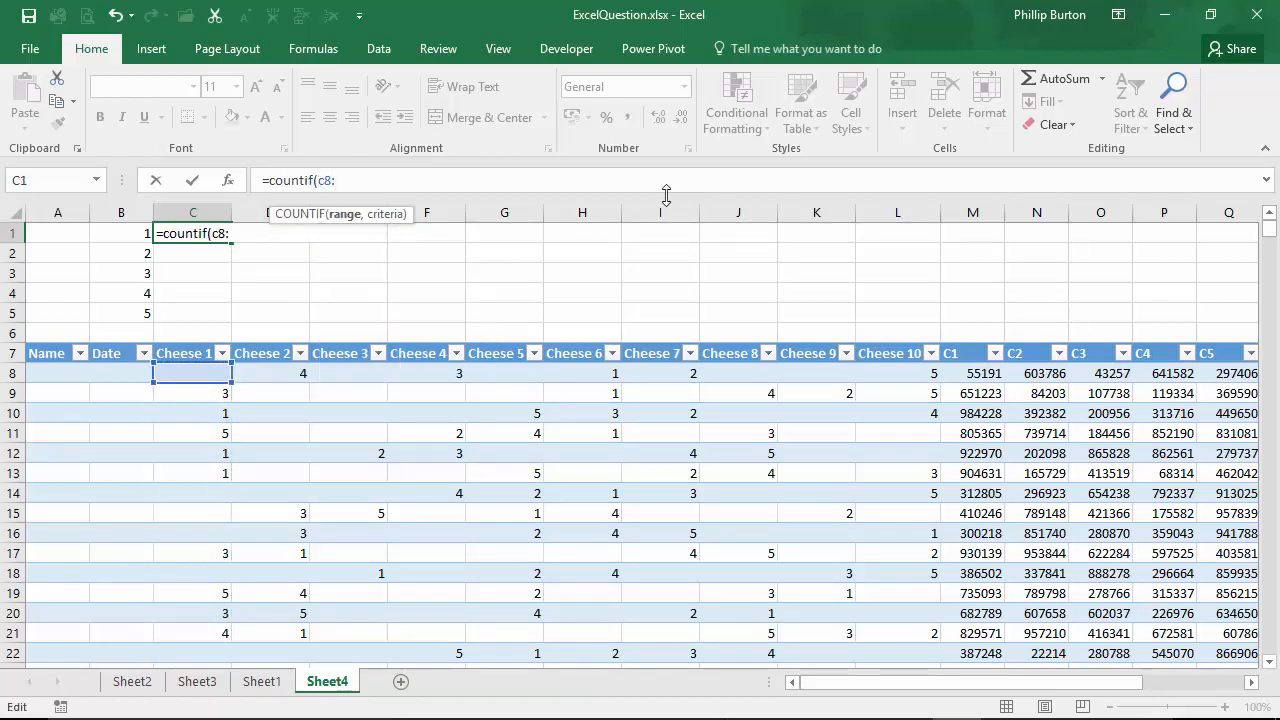
text(c)
text(80)
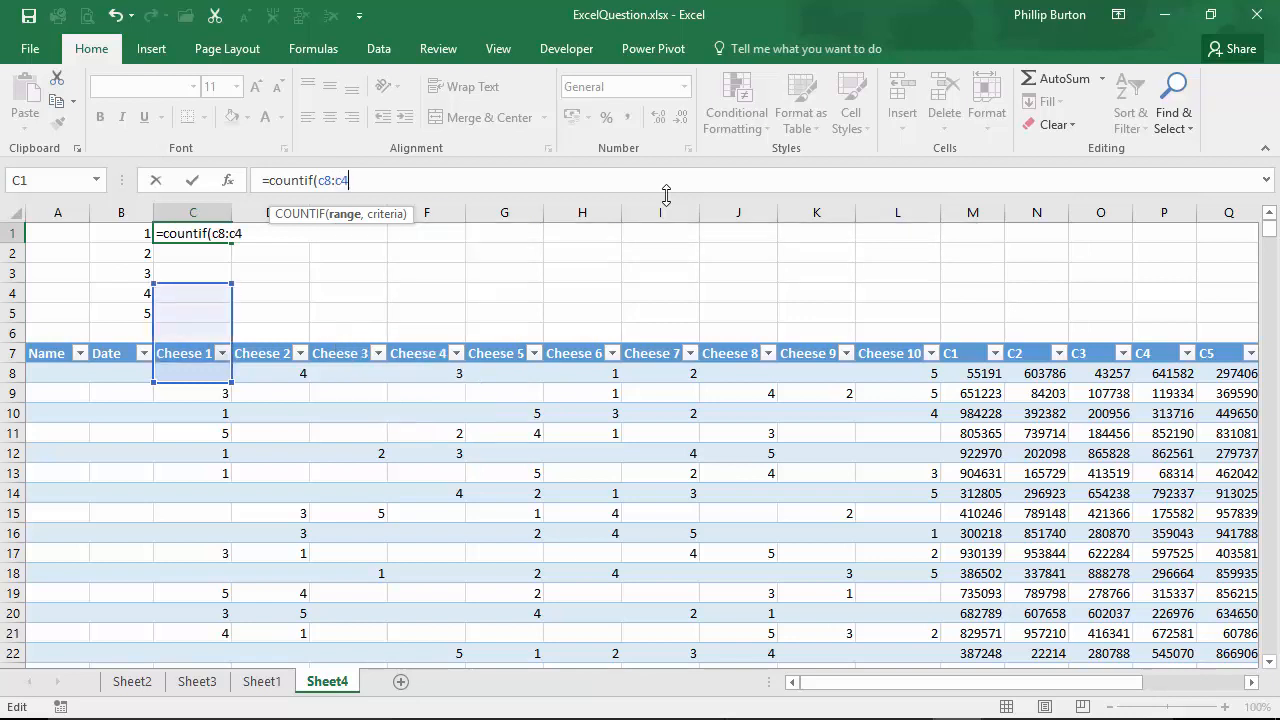
key(BackSpace)
key(BackSpace)
text(808)
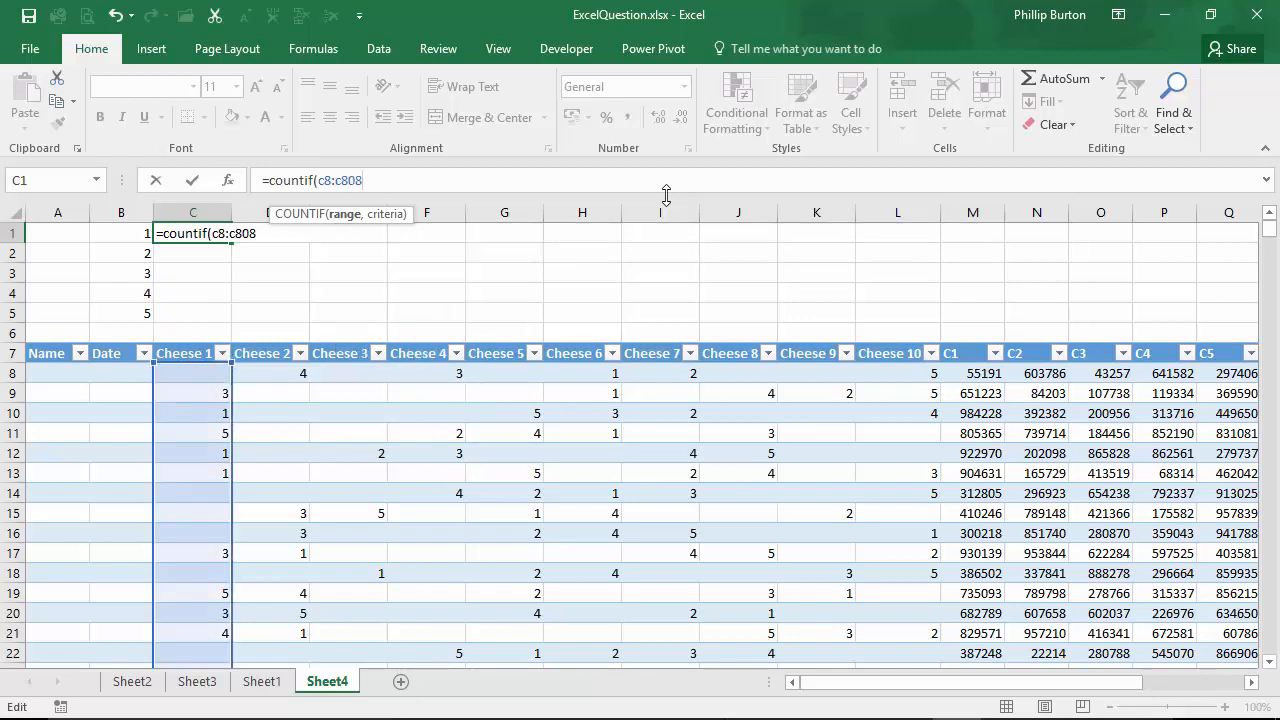
text(,)
click(138, 236)
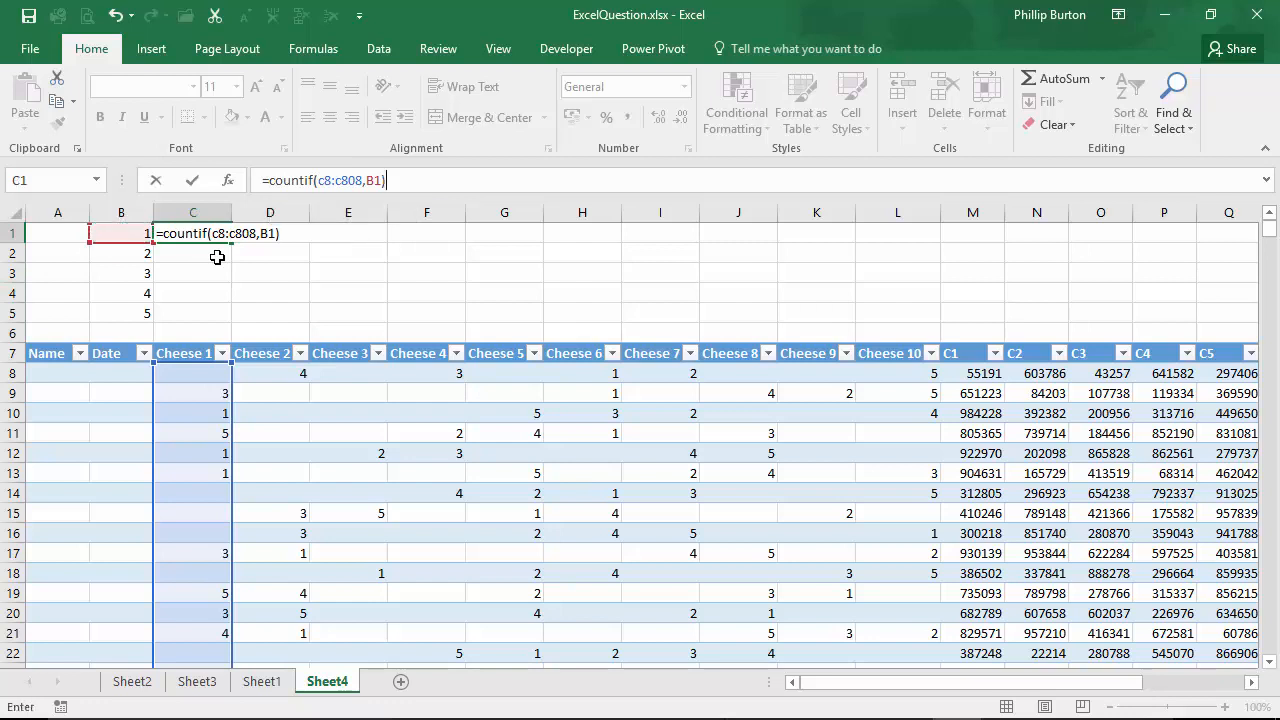
key(ctrl+Return)
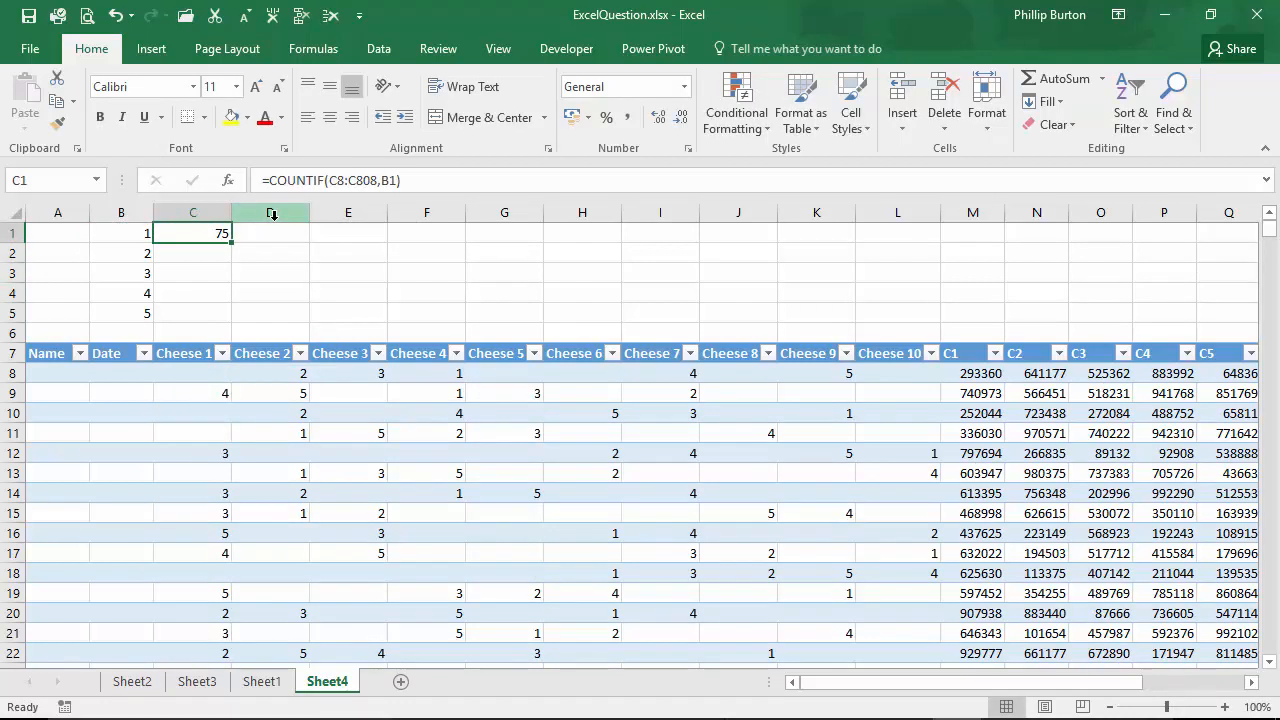
Anchor the references in C1's formula so that it reads =COUNTIF(C$8:C$808,$B1)
click(340, 178)
text($)
click(367, 180)
text($)
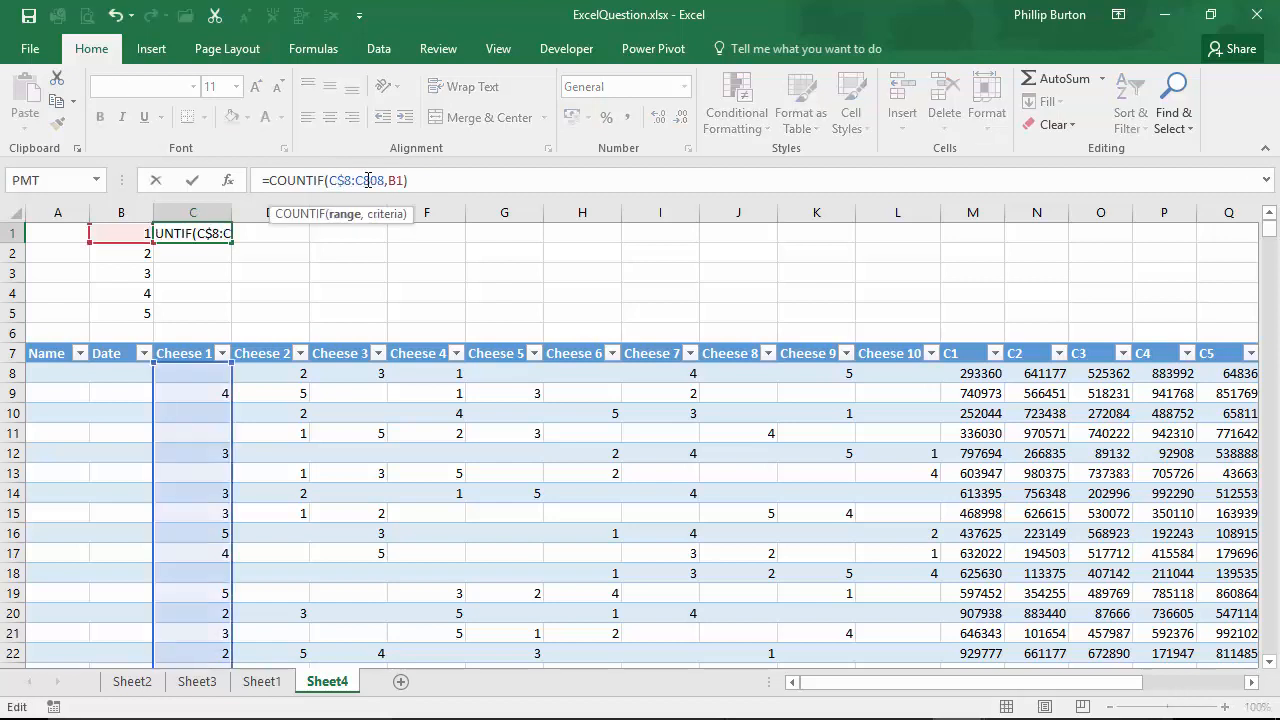
text($)
click(390, 180)
text($)
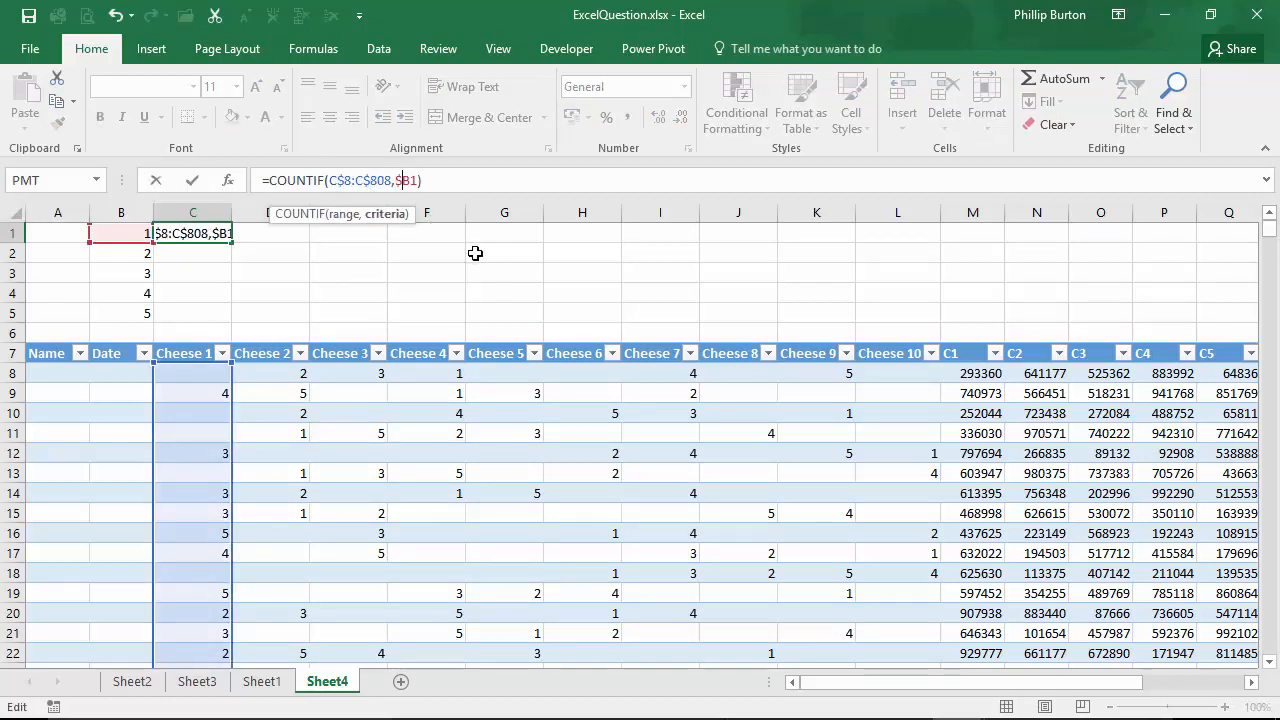
click(350, 180)
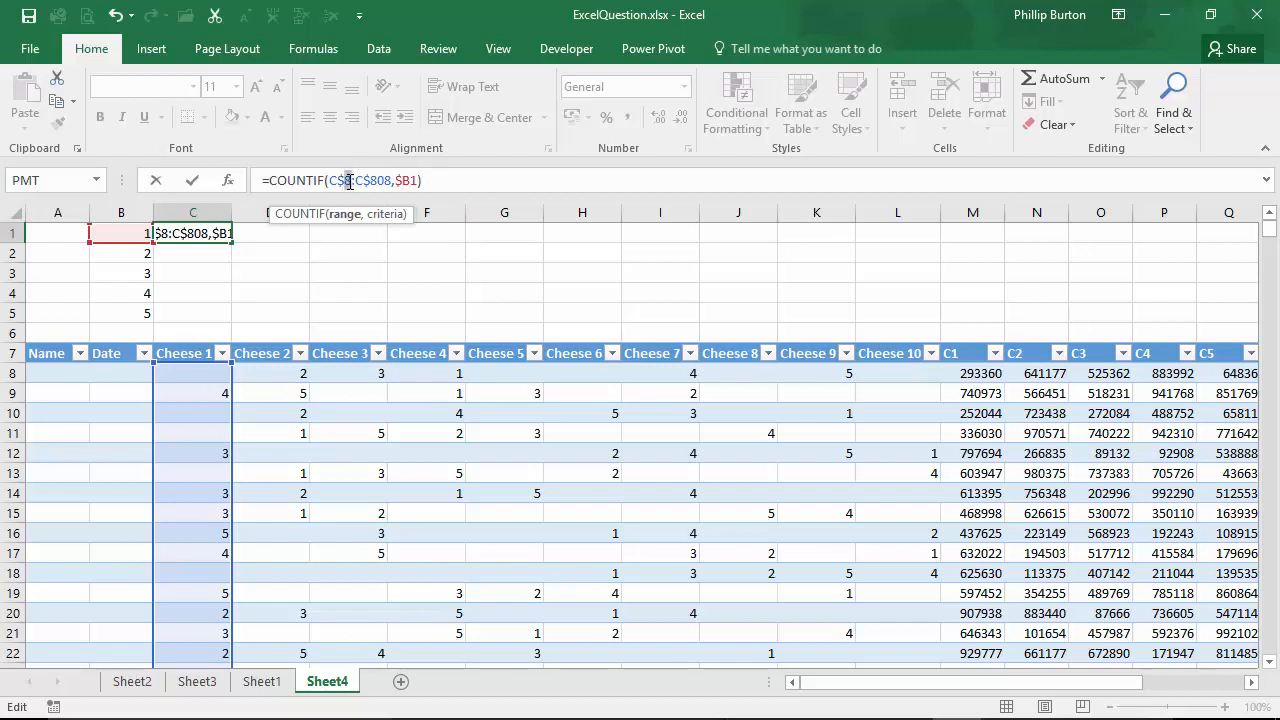
click(407, 180)
key(ctrl+Return)
Copy C1's COUNTIF formula across C1:L5 to count all five ranks for every cheese
key(ctrl+c)
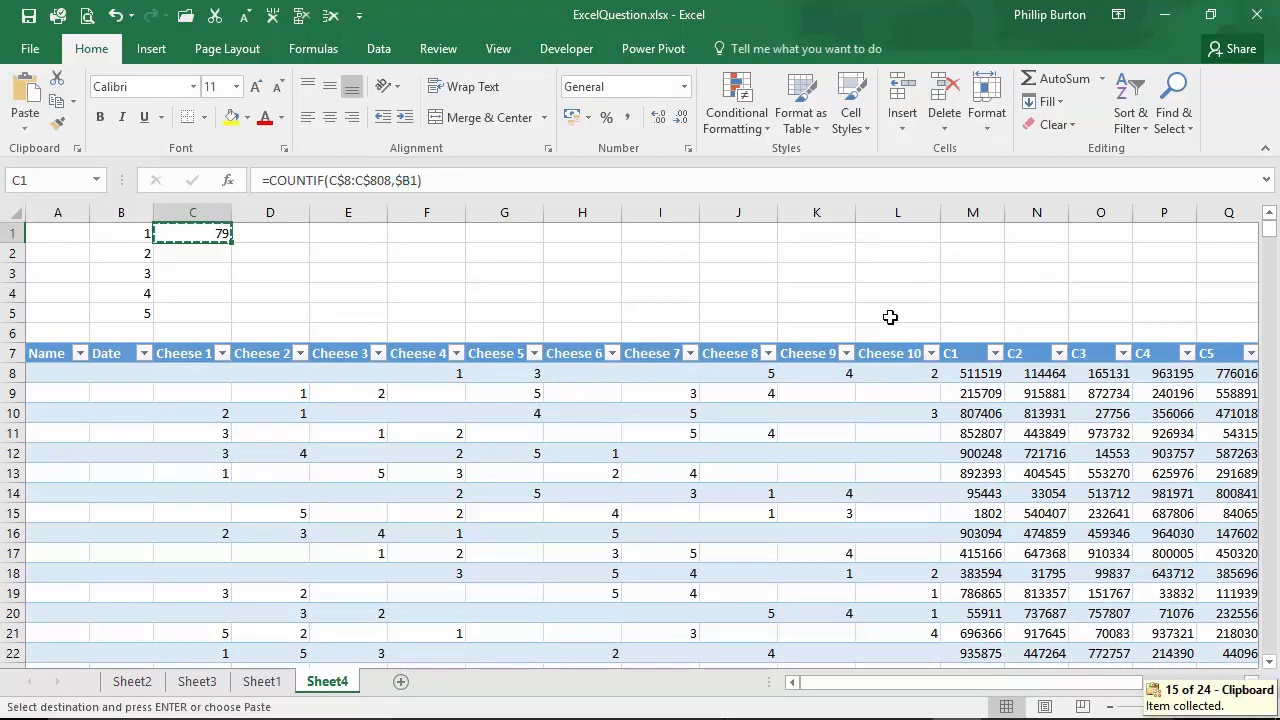
shift+click(897, 312)
key(ctrl+v)
Check the anchored range and criterion references of the copied COUNTIF formula in I3, and inspect H3
click(692, 276)
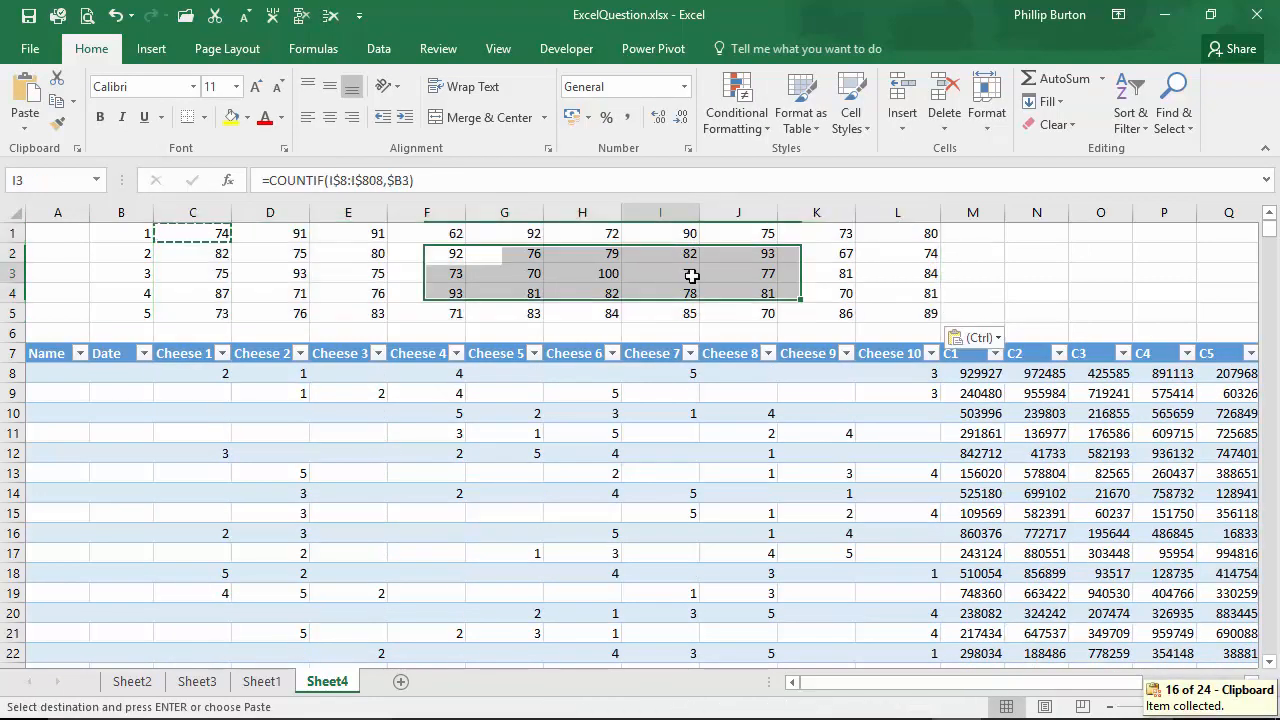
click(346, 180)
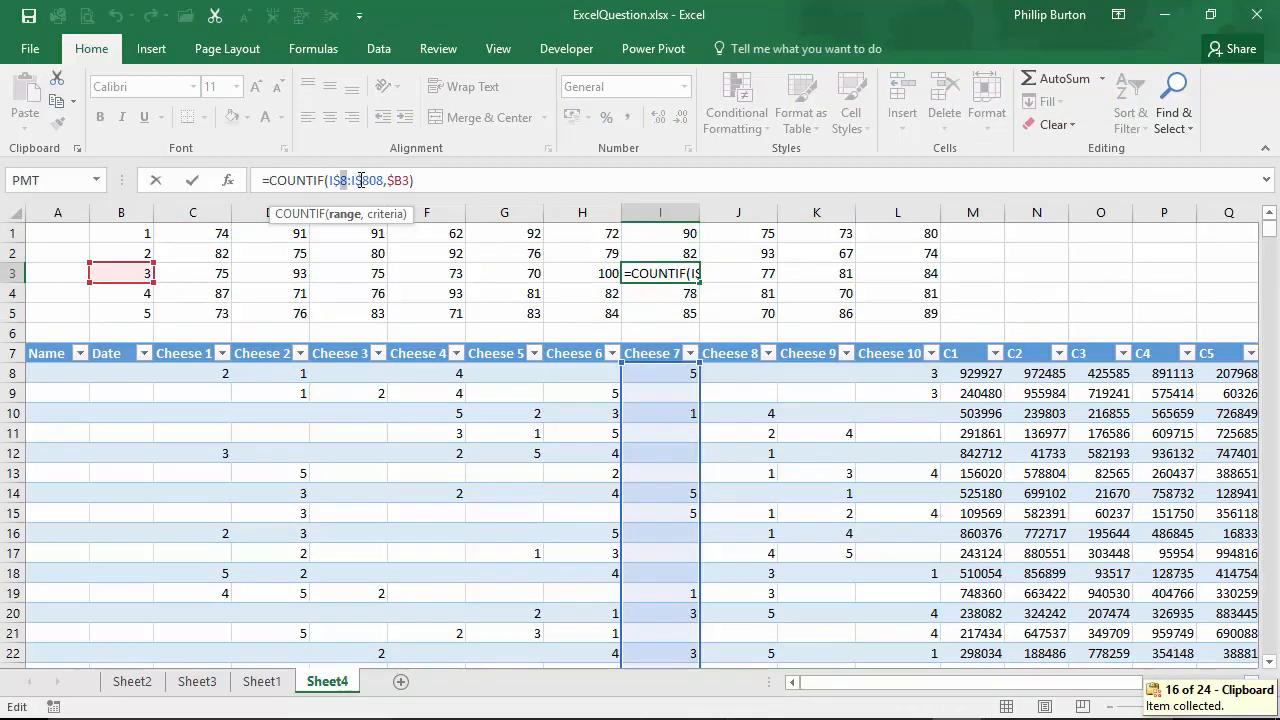
drag(362, 180, 383, 180)
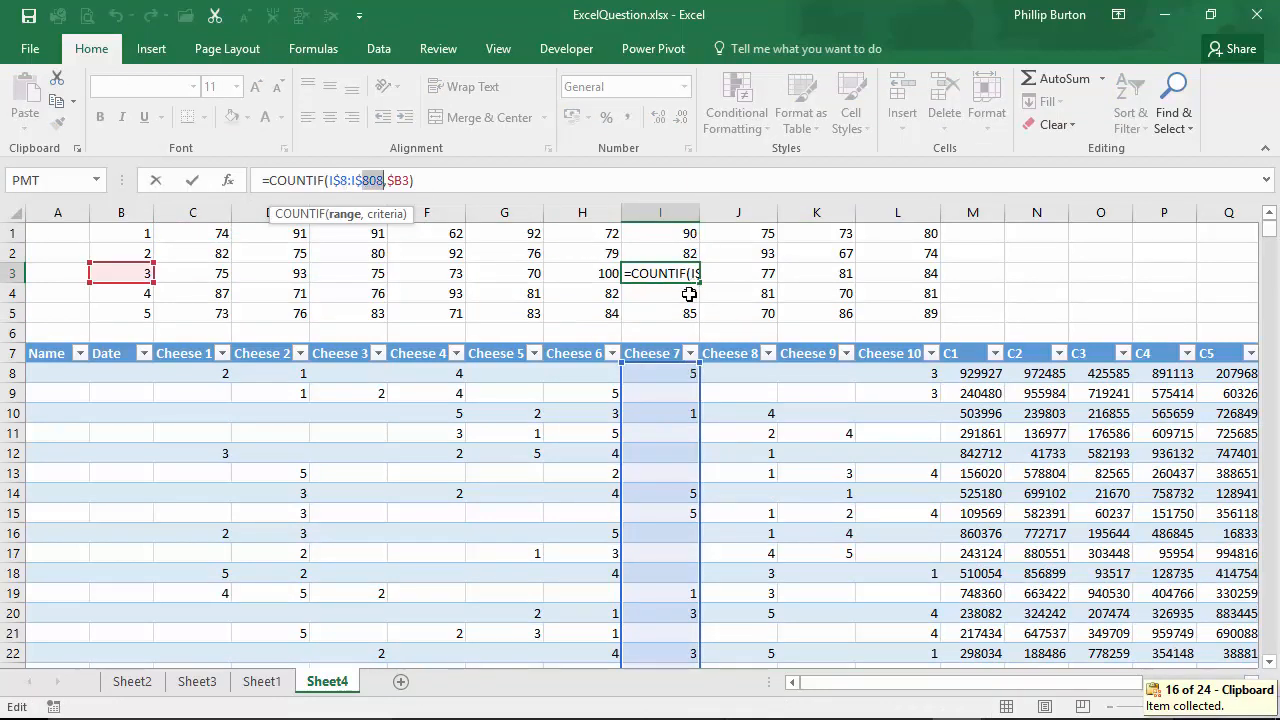
click(397, 181)
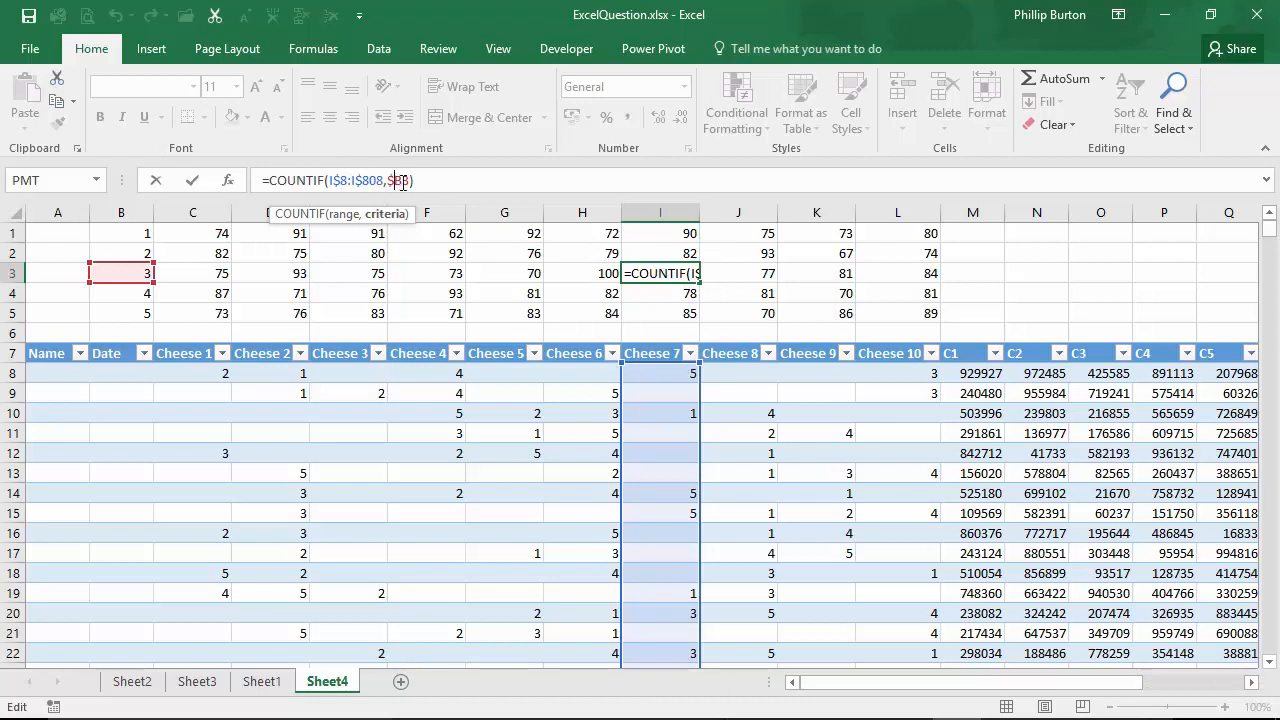
key(ctrl+Return)
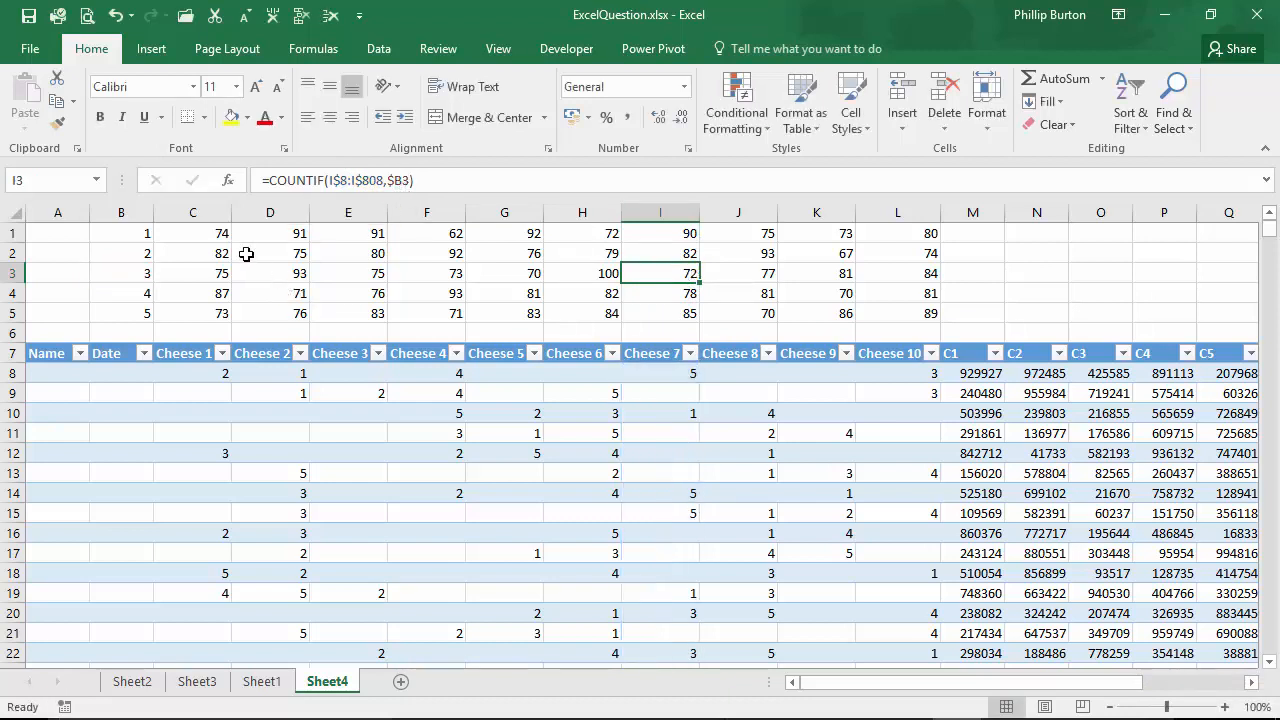
click(570, 273)
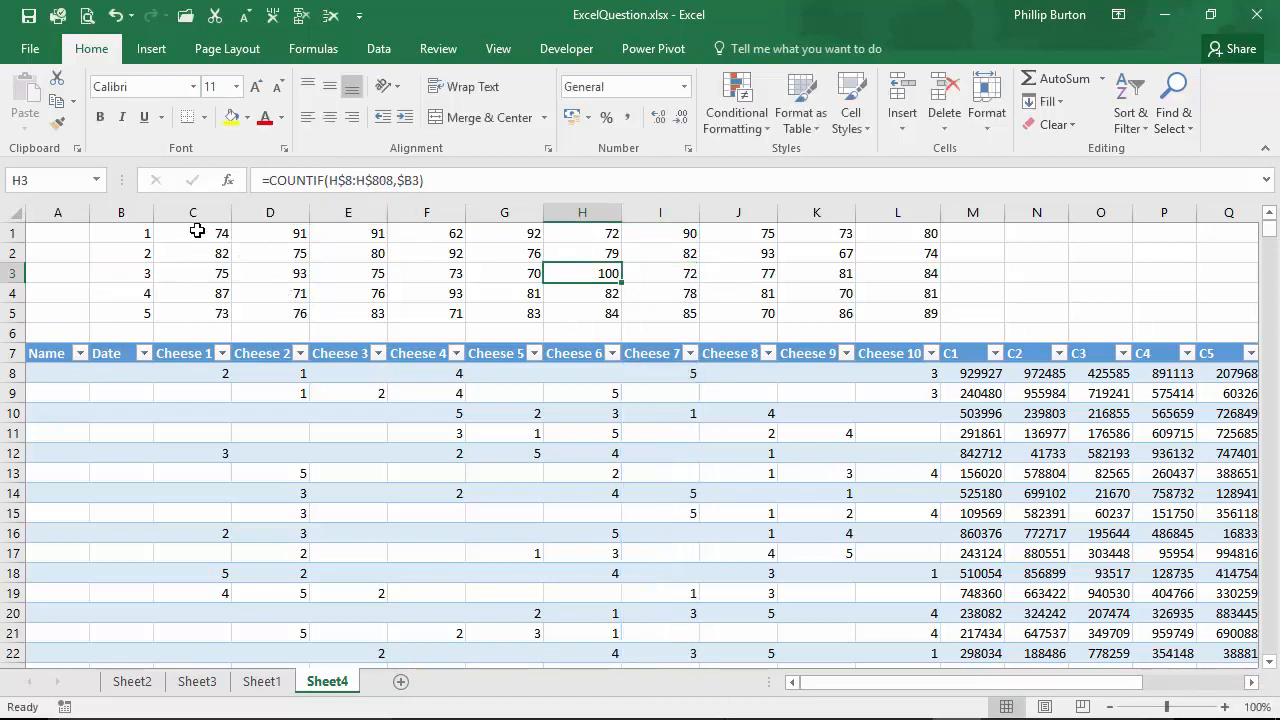
Apply the Green-Yellow-Red color scale to the rank counts in C1:L5, and inspect H3 and its rank in B3
drag(192, 232, 914, 305)
click(737, 112)
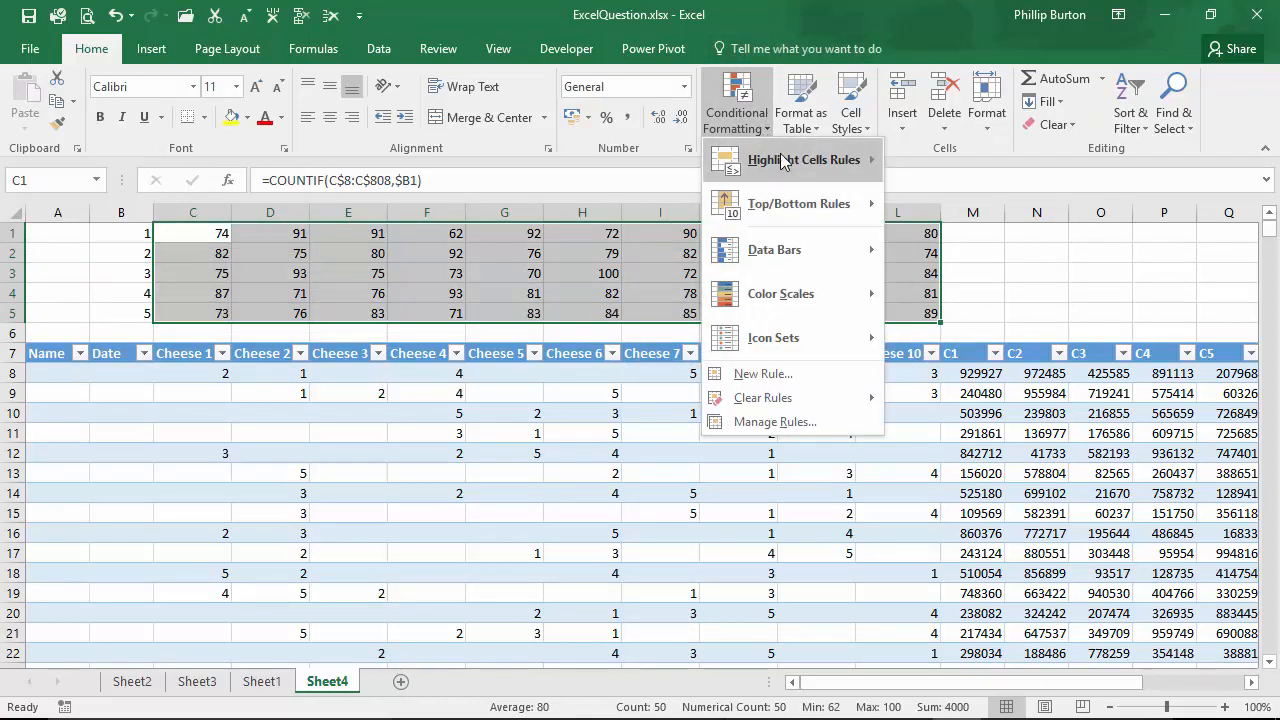
mouse_move(785, 295)
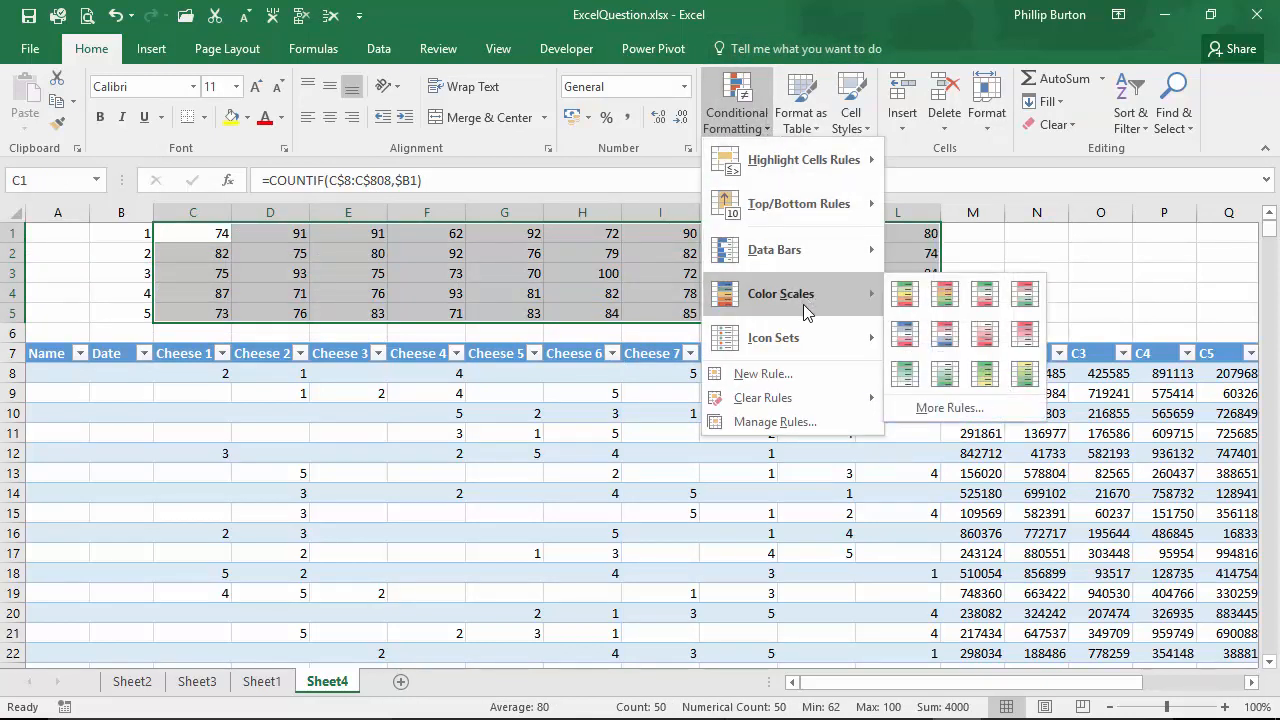
click(908, 300)
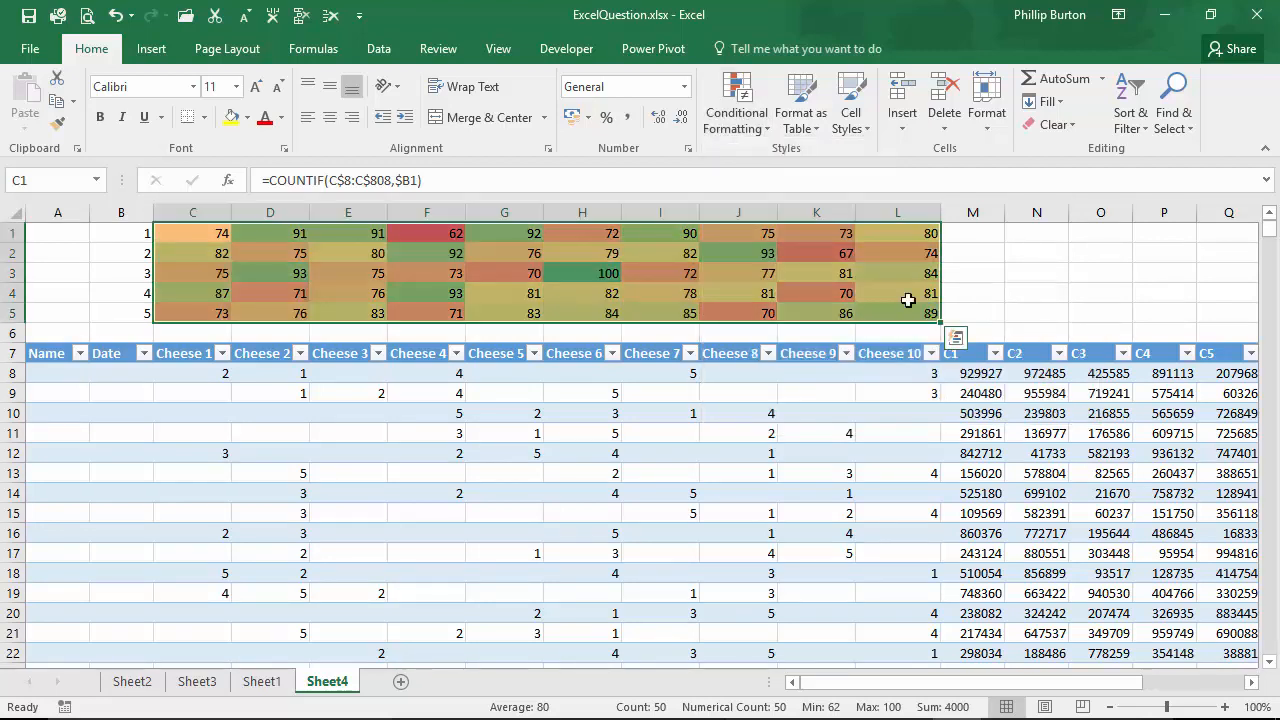
click(610, 275)
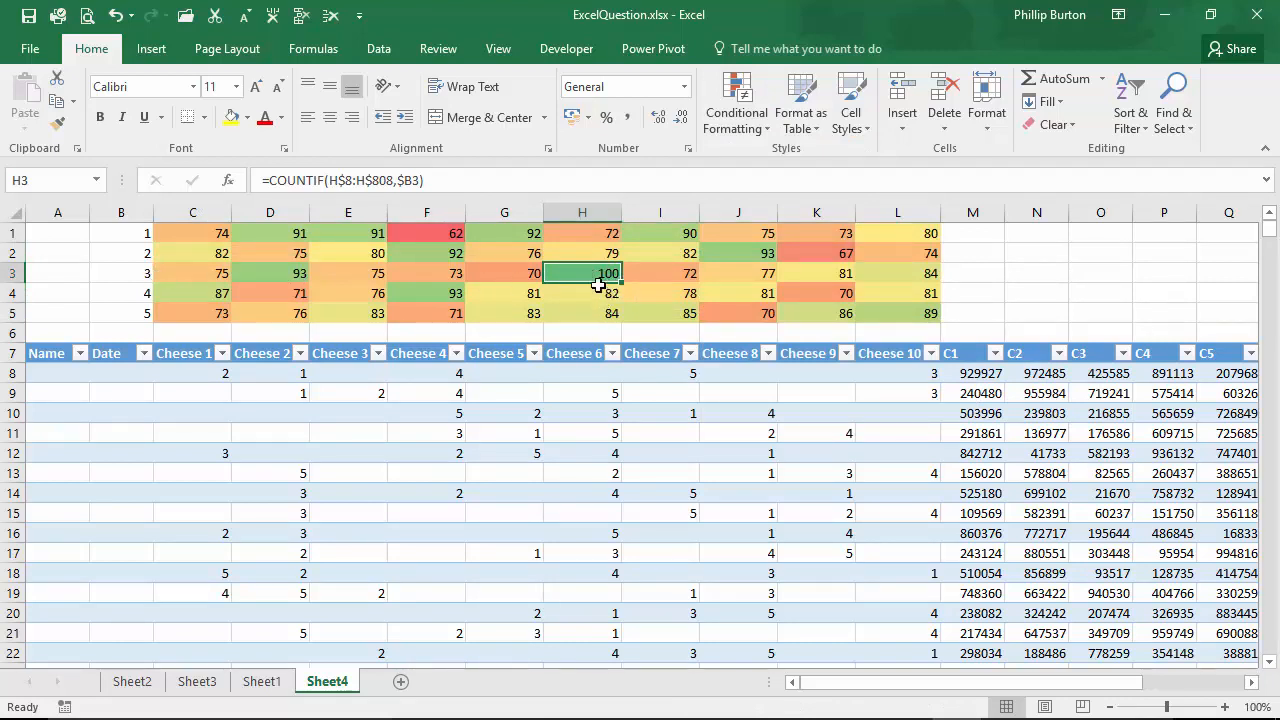
click(110, 272)
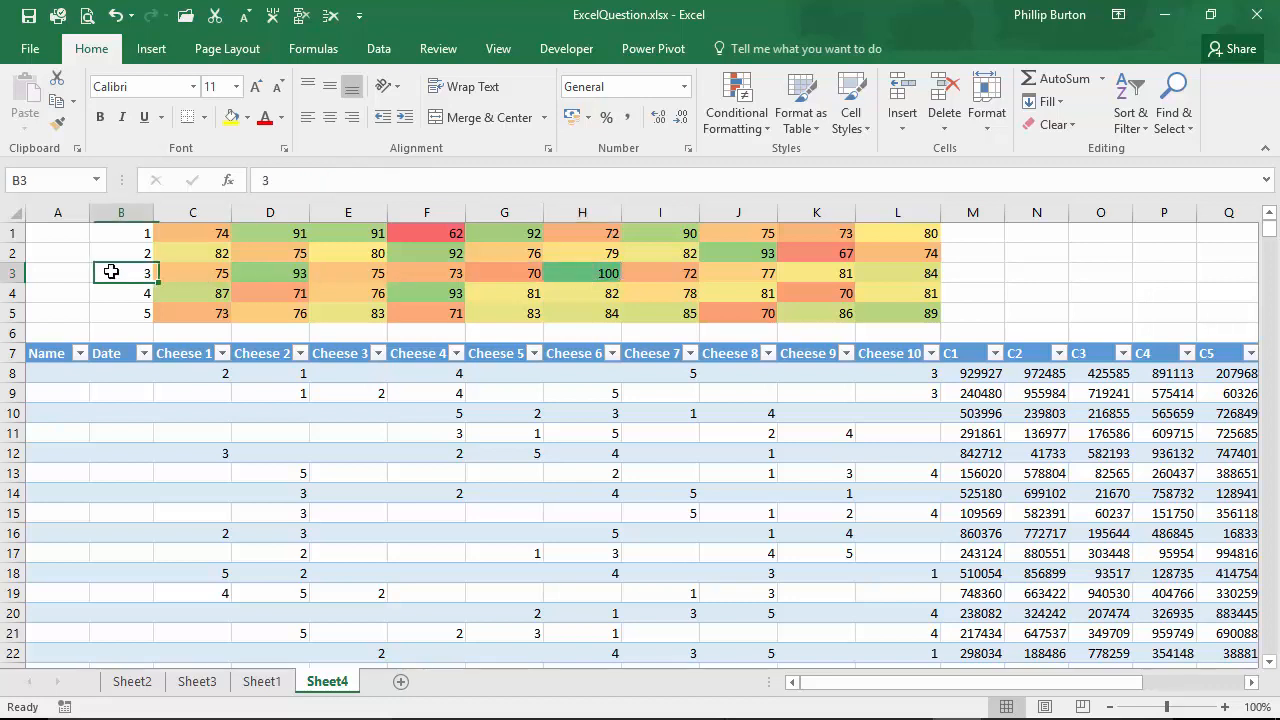
Clear the conditional formatting rules from C2:L5, keeping the color scale only on the rank 1 counts
click(201, 253)
drag(201, 253, 925, 313)
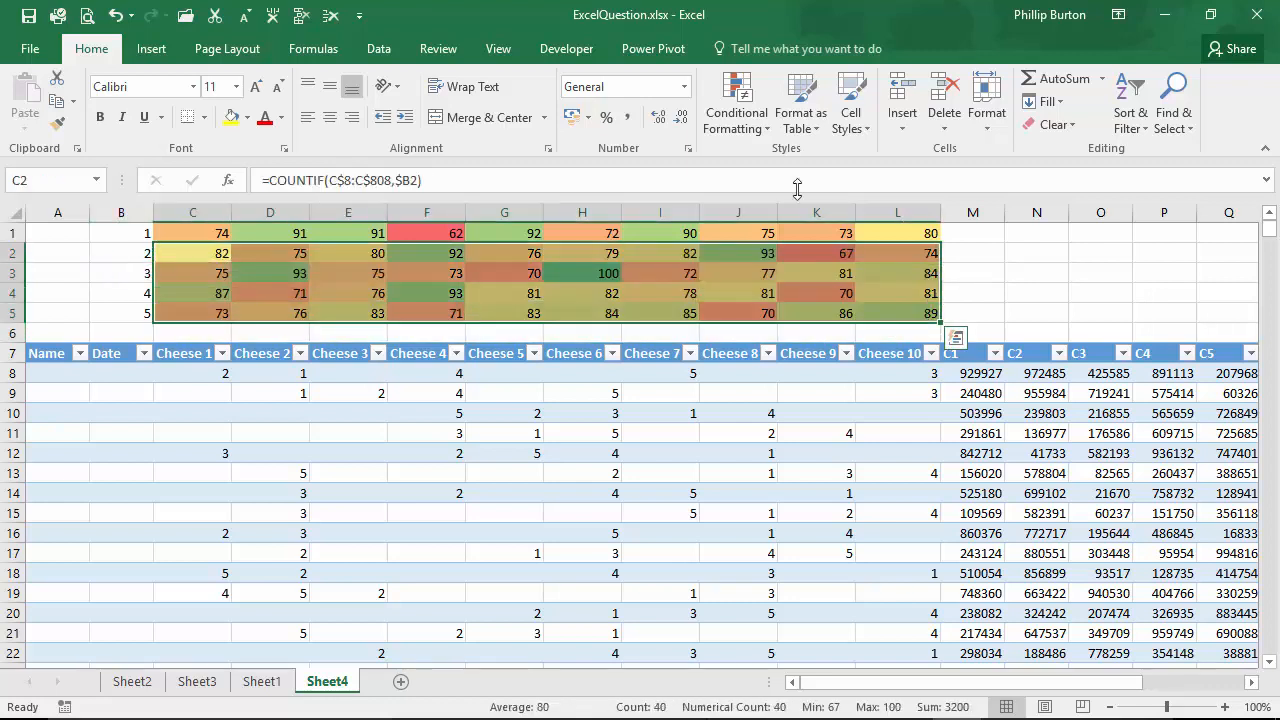
click(737, 100)
mouse_move(820, 398)
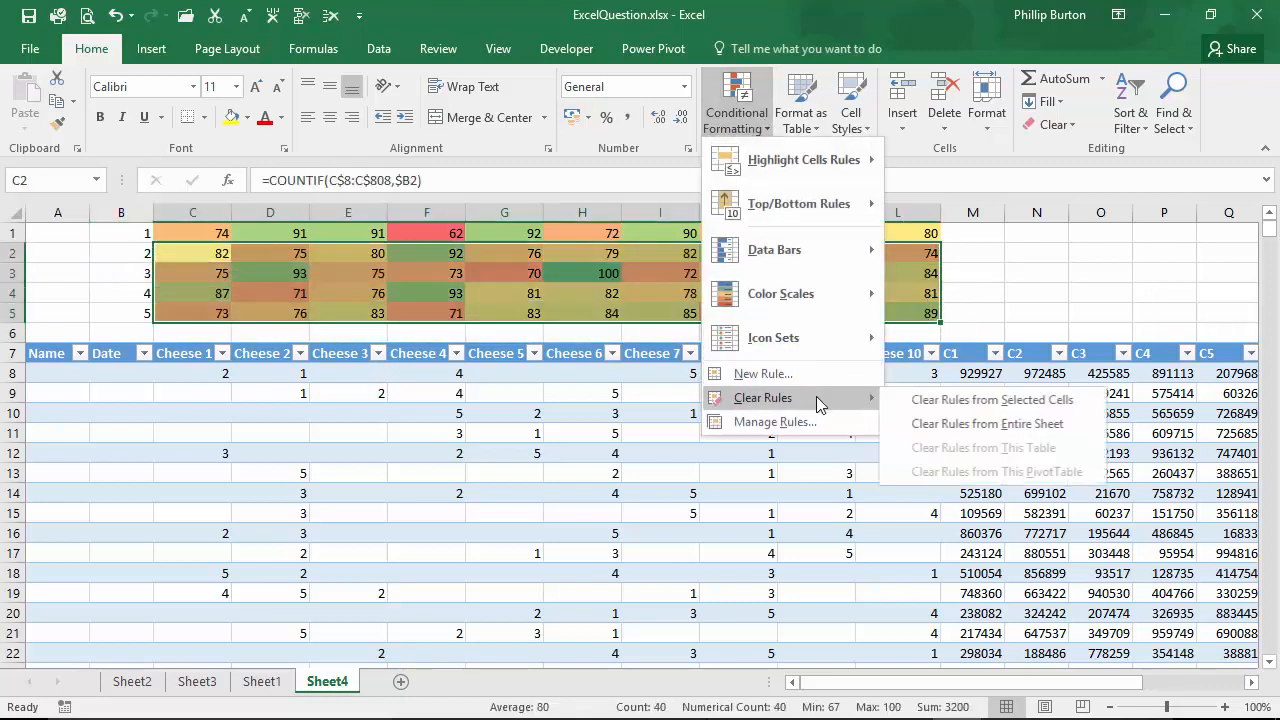
click(951, 403)
click(425, 273)
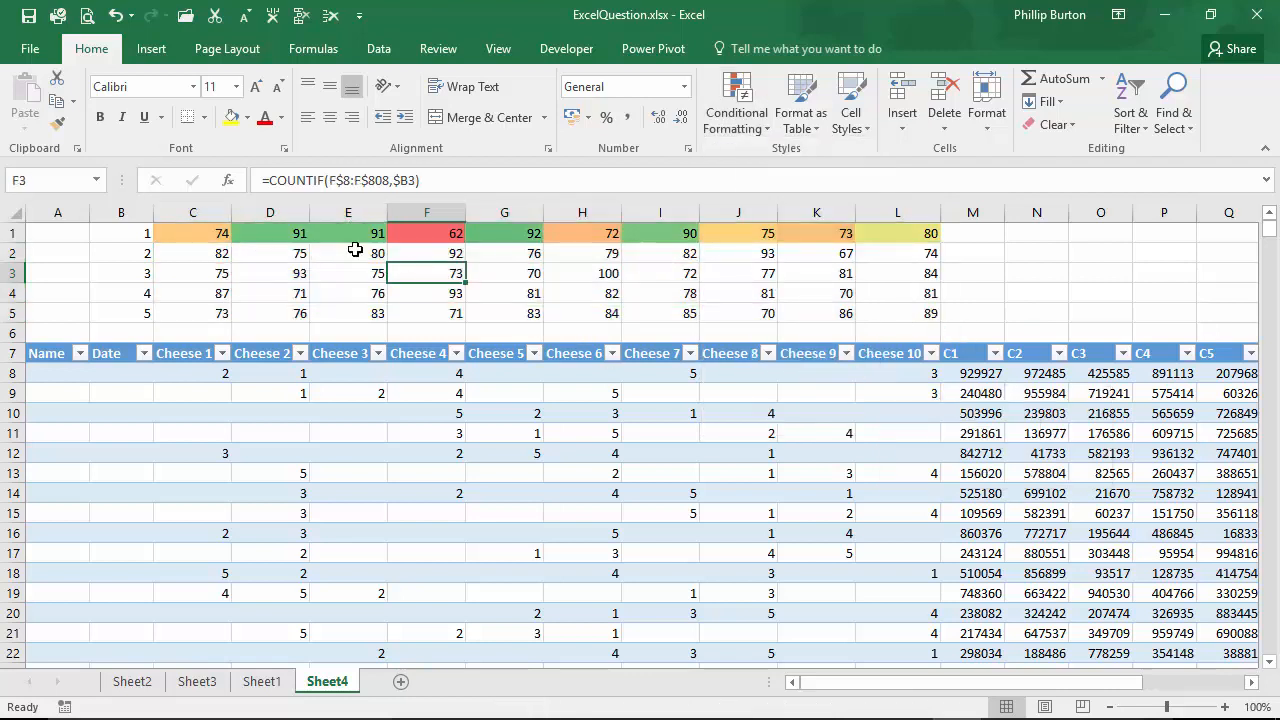
Compare the green-shaded rank 1 counts in D1:E1, G1 and I1
click(318, 233)
drag(318, 233, 386, 235)
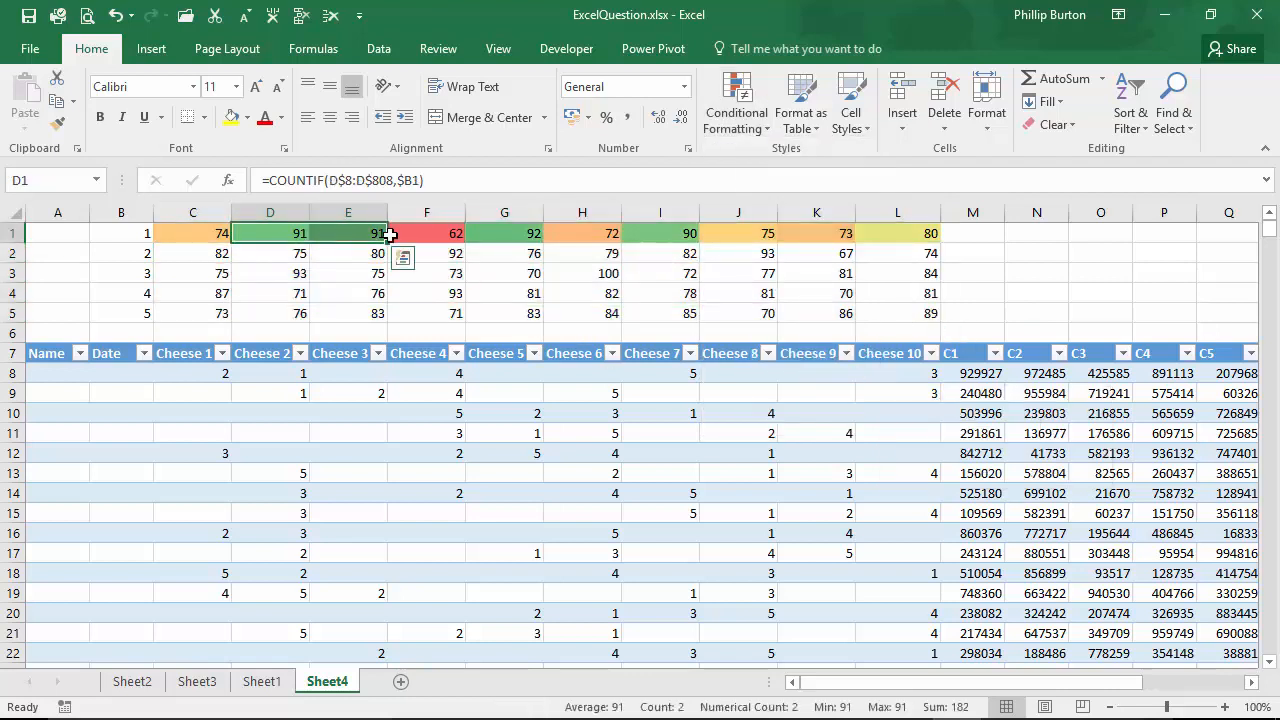
key(super)
click(524, 240)
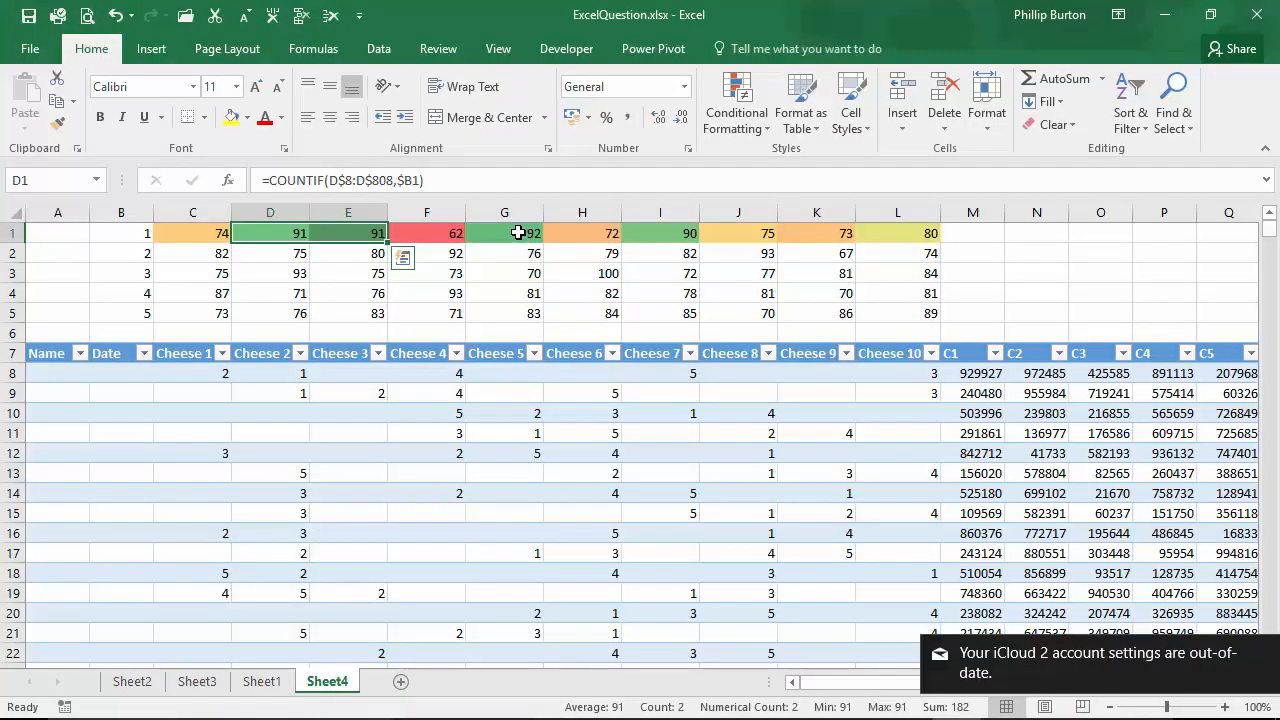
ctrl+click(518, 232)
ctrl+click(670, 238)
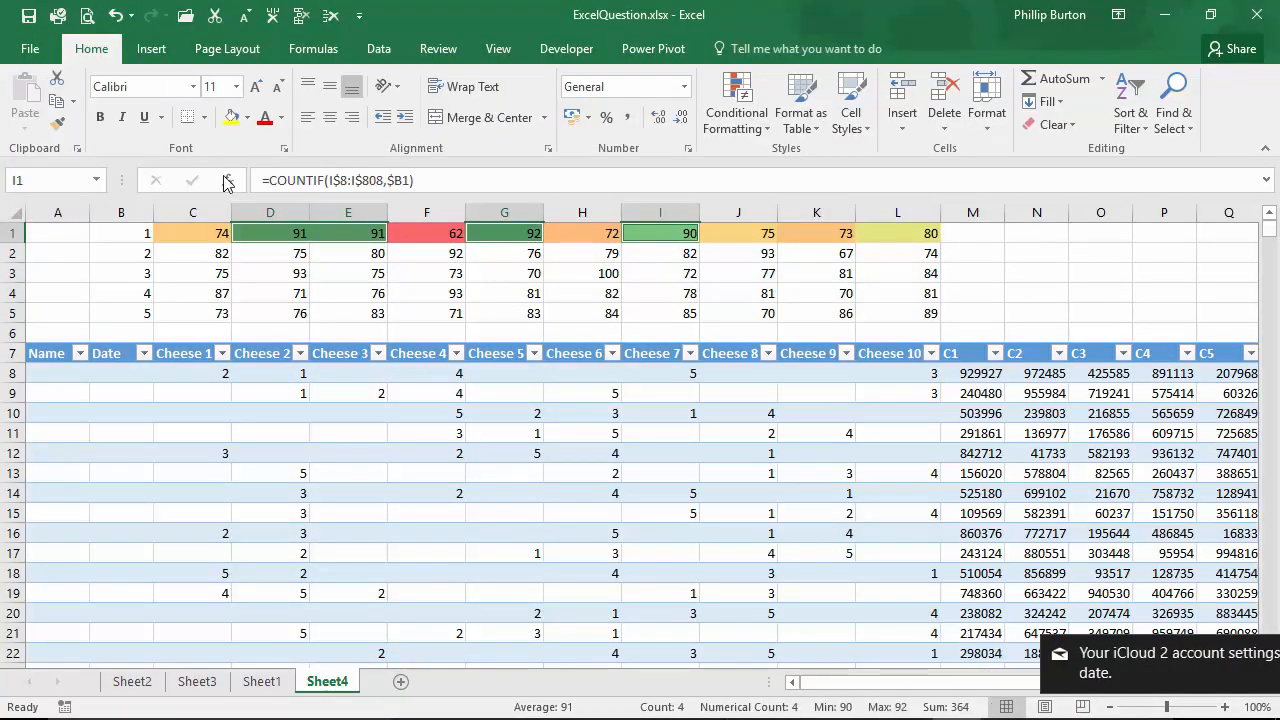
click(678, 274)
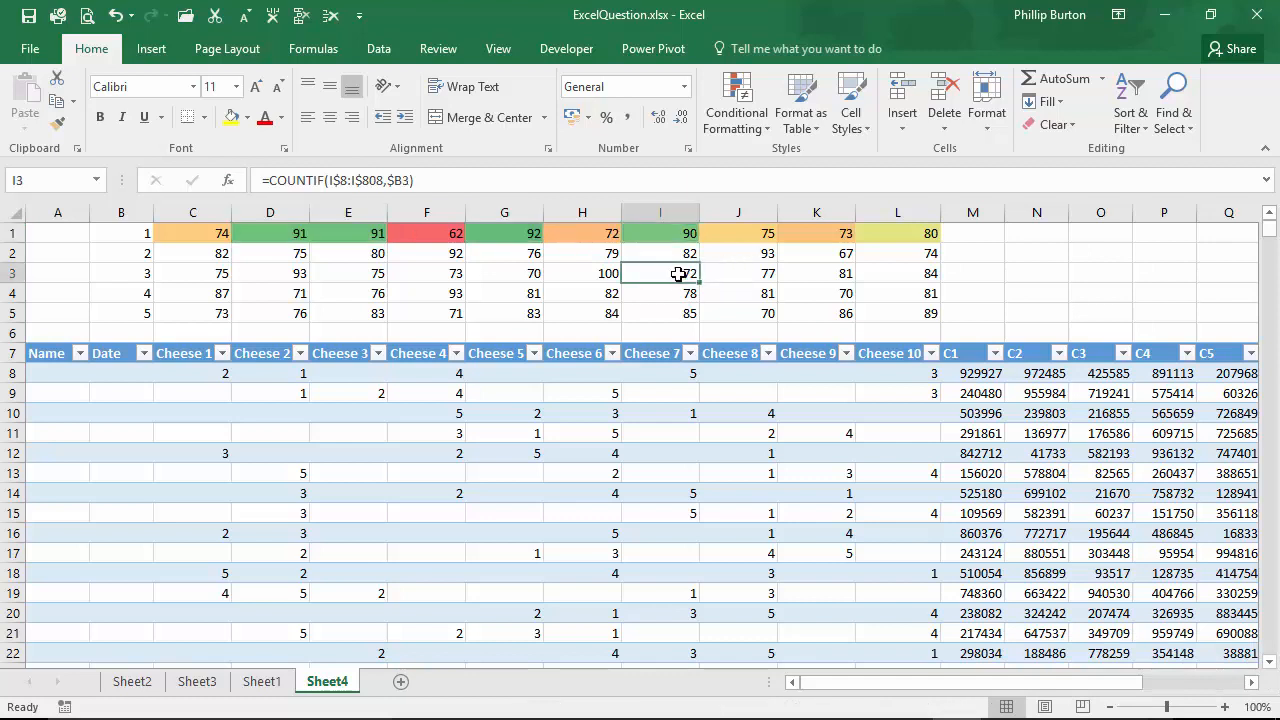
Re-enter the Cheese 10 formula in L8 unchanged to recalculate the random rankings and their counts
click(1013, 254)
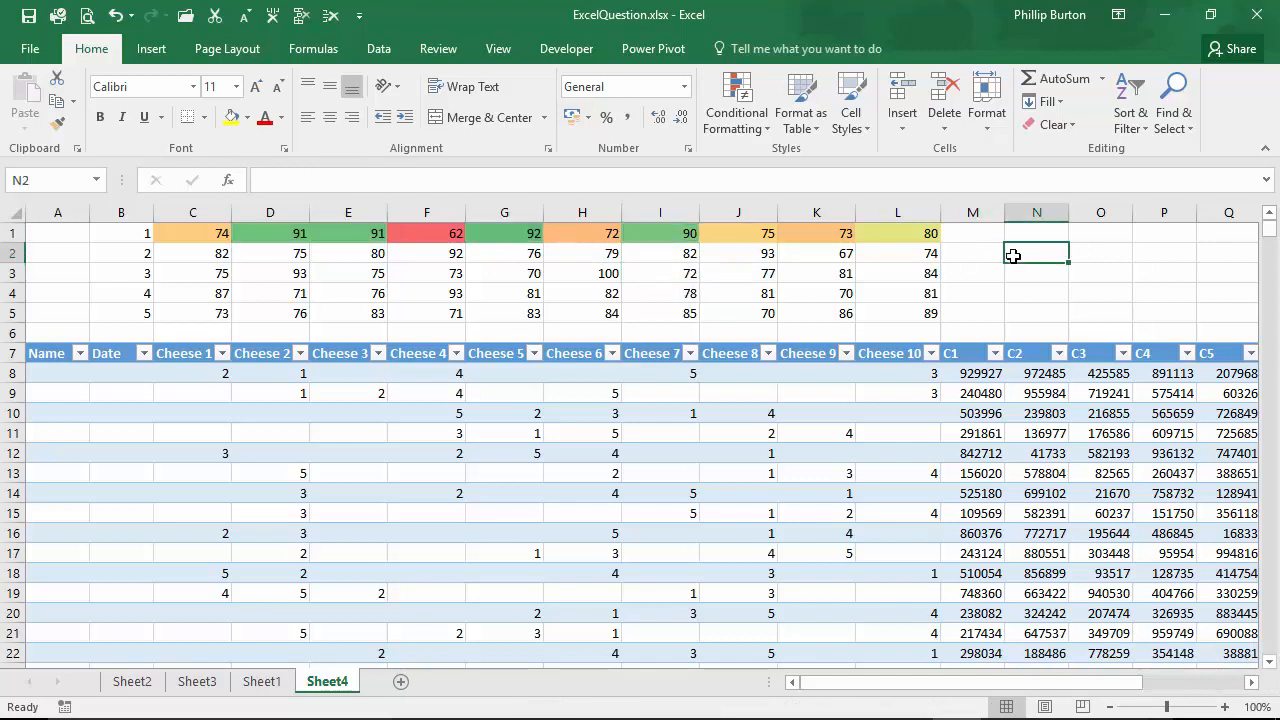
click(908, 371)
click(696, 179)
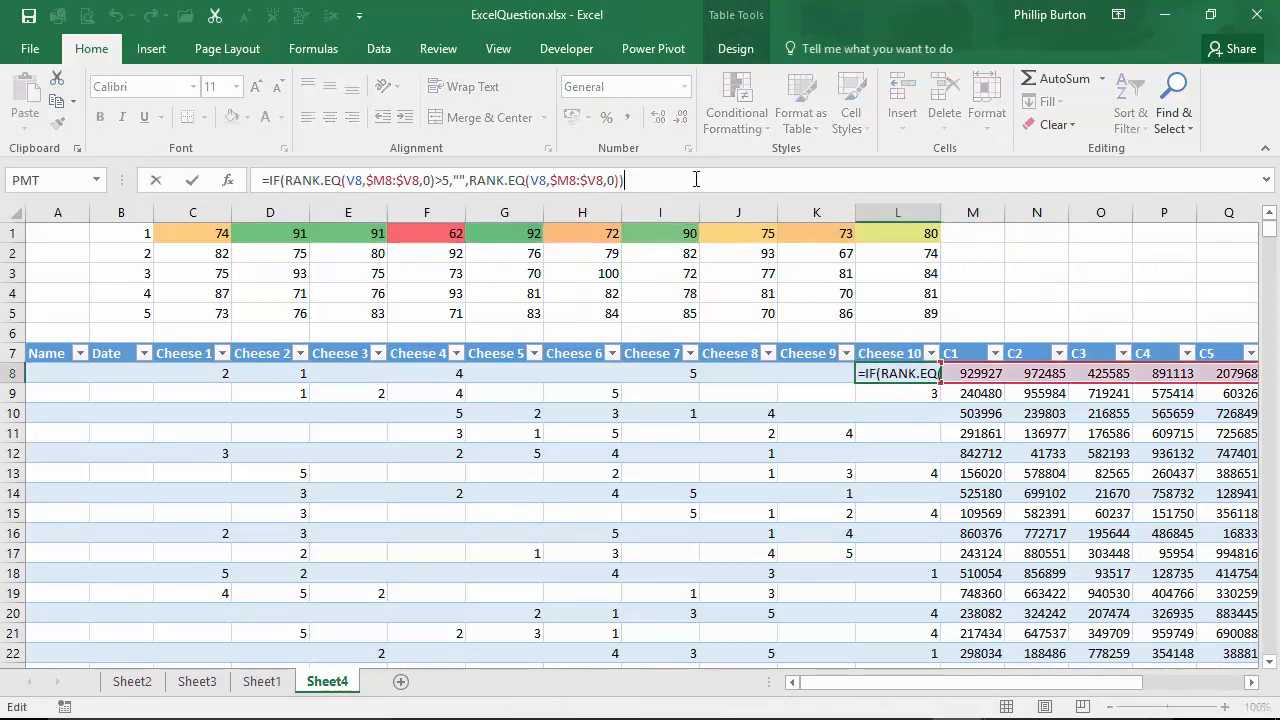
key(Return)
Select D1, view its COUNTIF formula in other languages in Translate170102.xlsb, and return to ExcelQuestion.xlsx
click(292, 231)
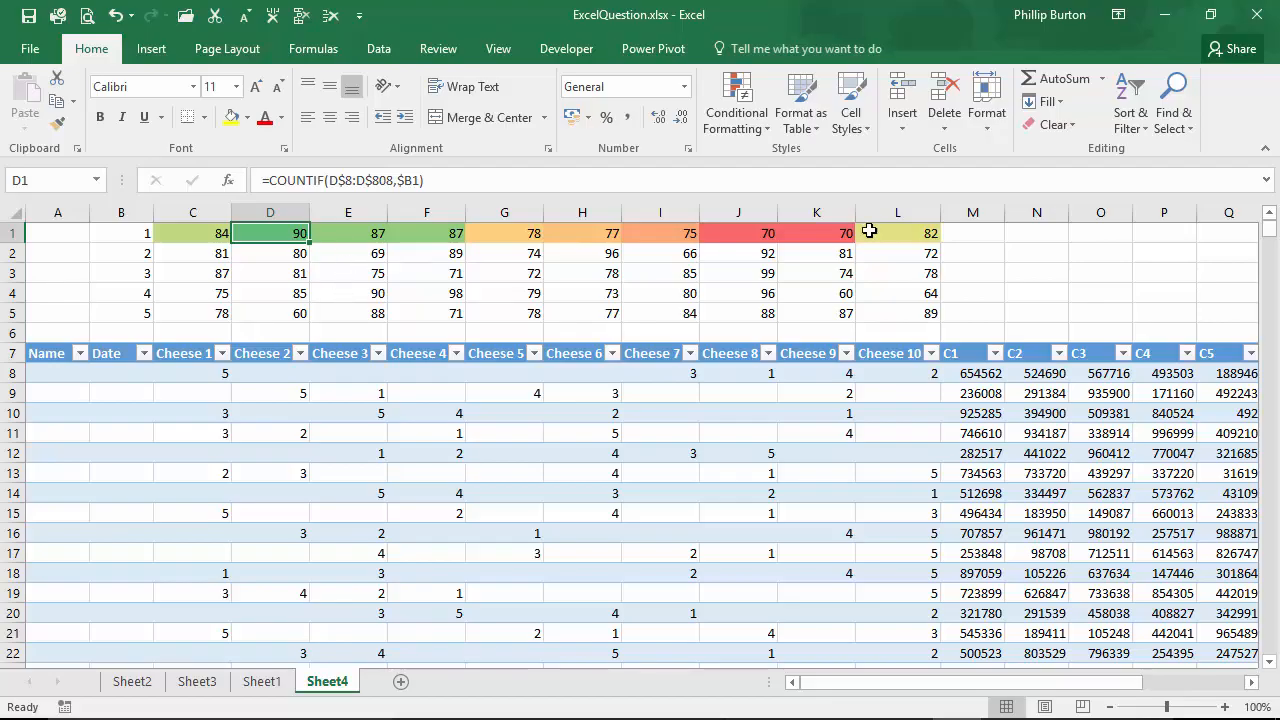
key(alt+Tab)
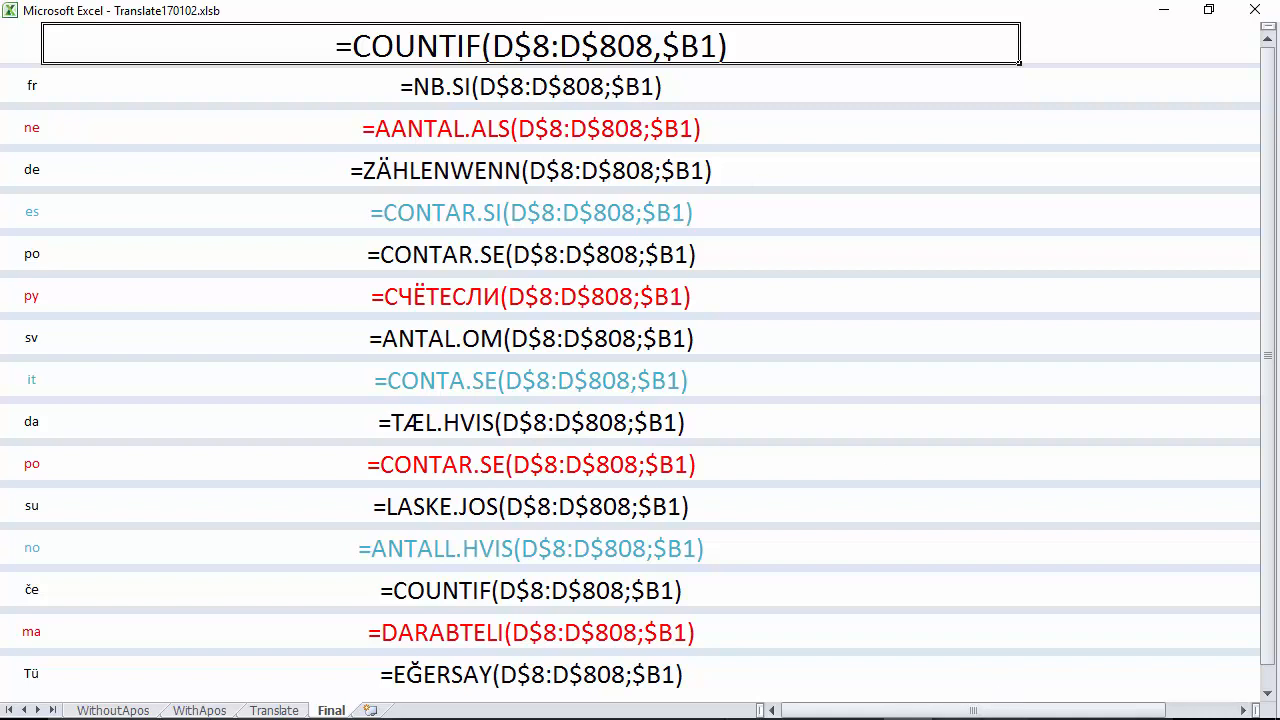
click(955, 610)
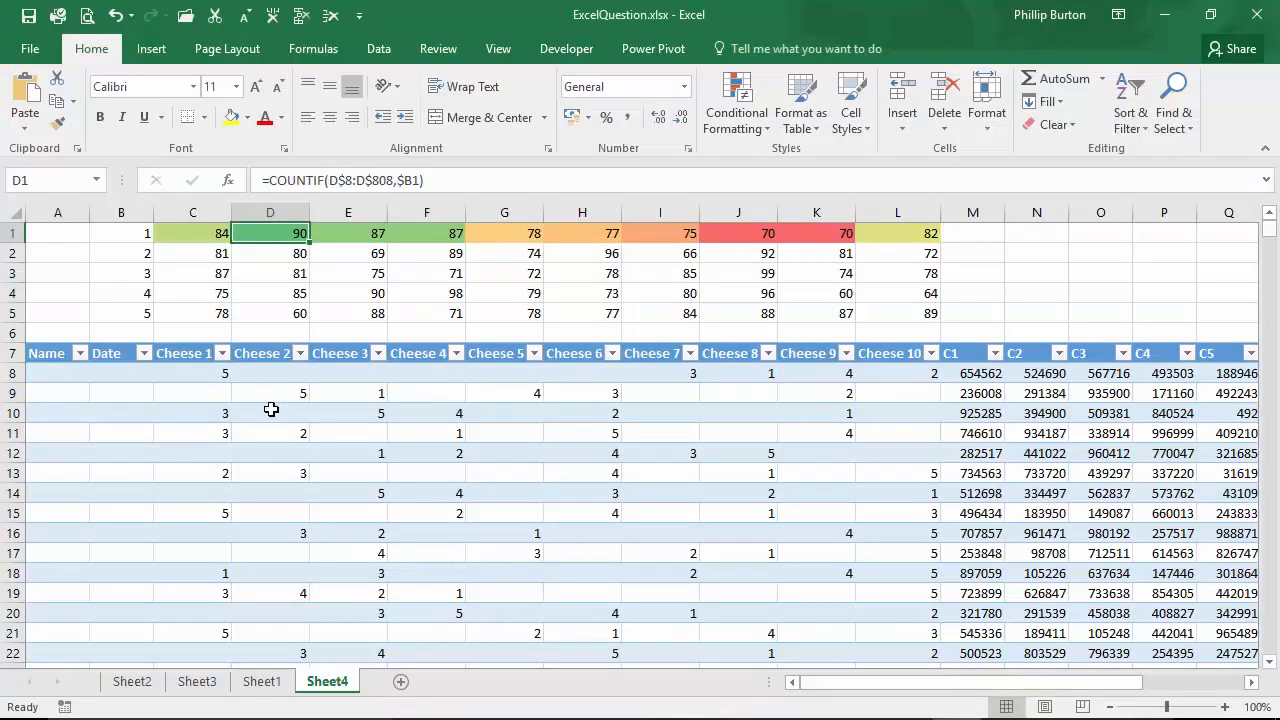
Review the RANK.EQ formula in C8 and the RANDBETWEEN formula in M8 that feeds the cheese rankings
click(226, 374)
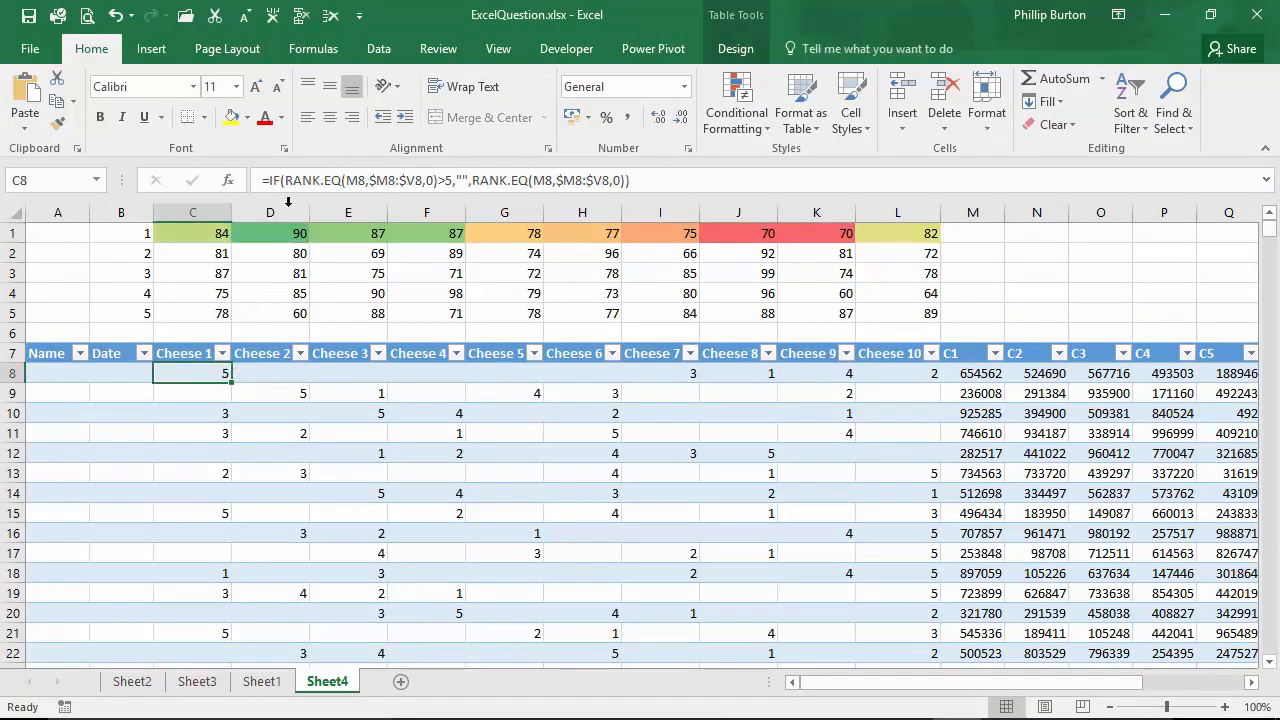
drag(288, 180, 343, 180)
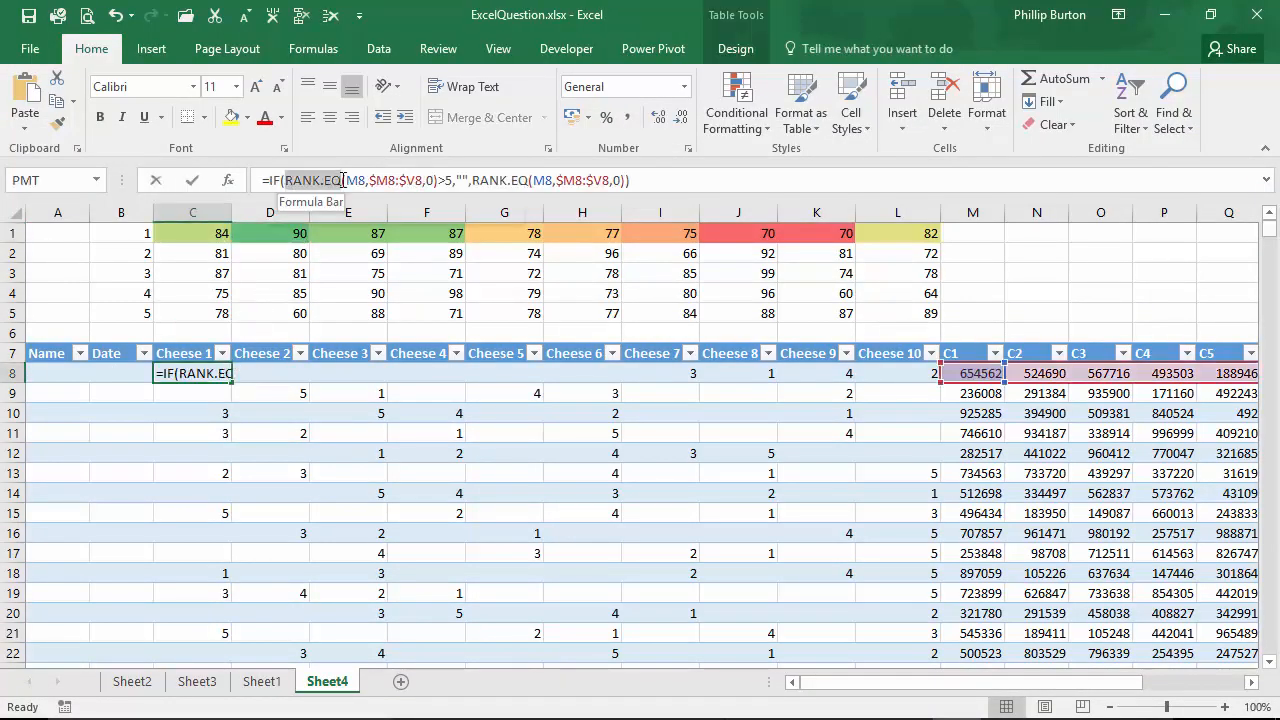
key(Escape)
click(949, 374)
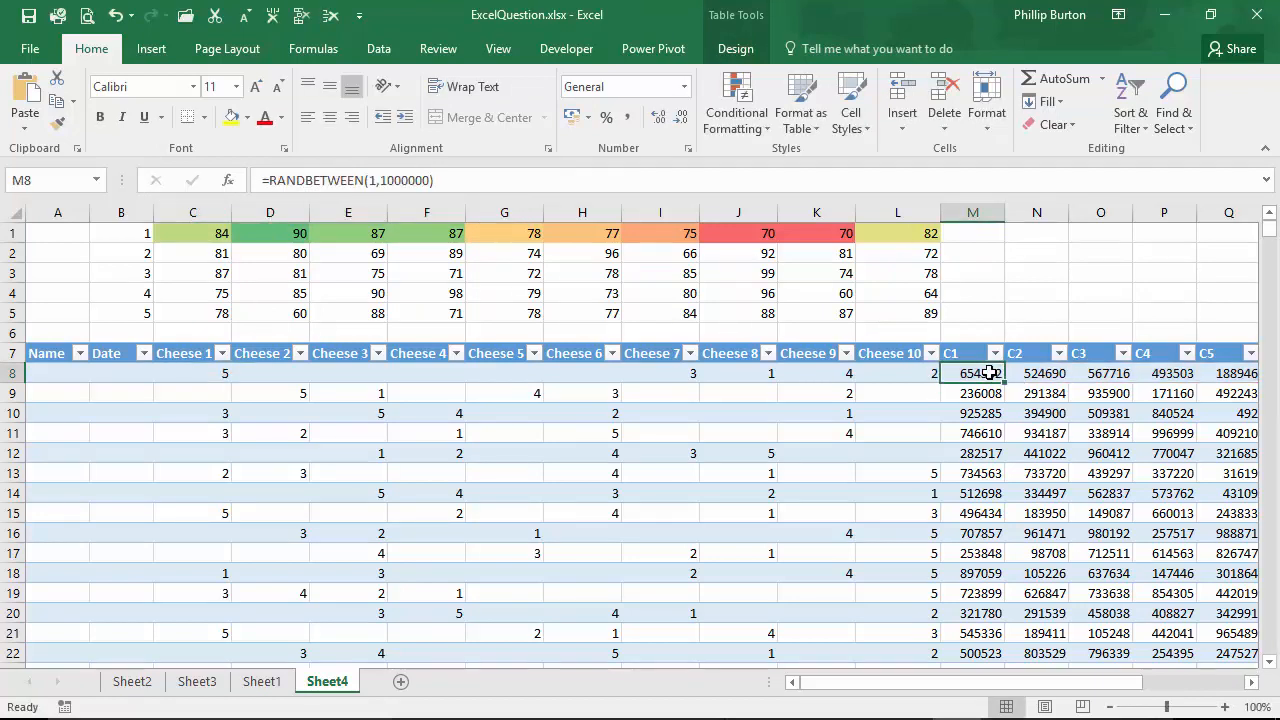
click(560, 378)
click(202, 374)
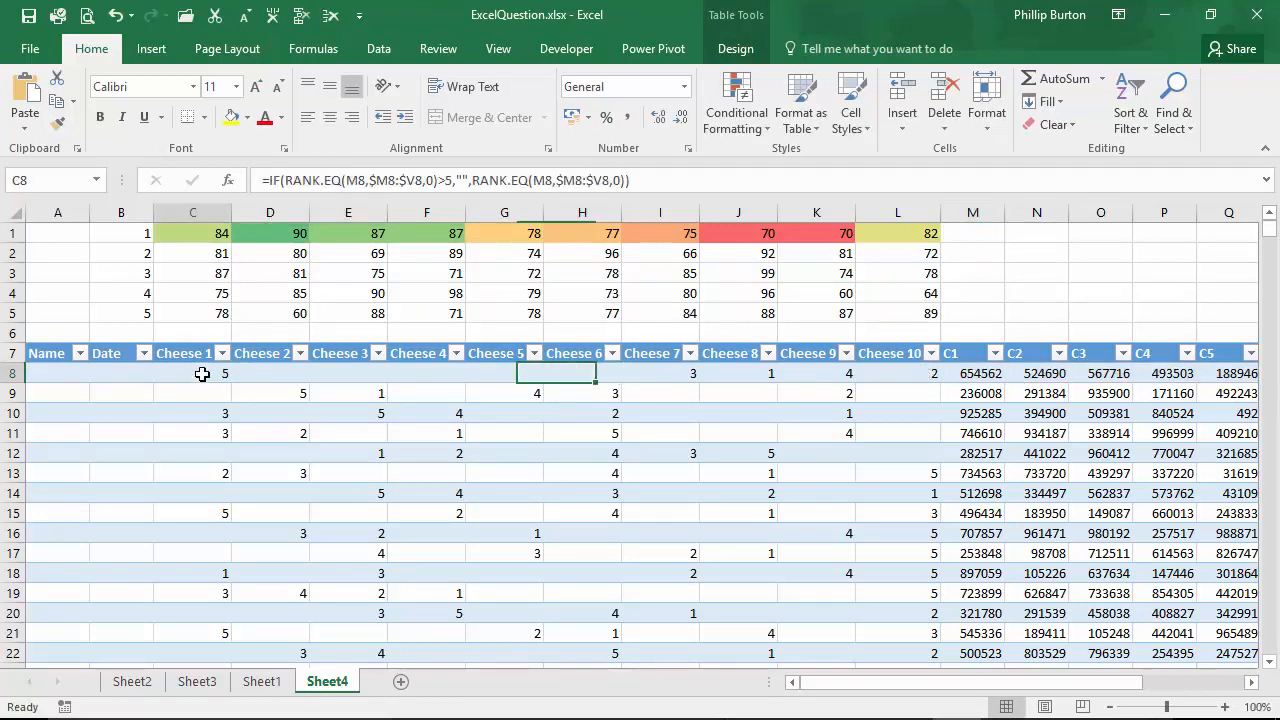